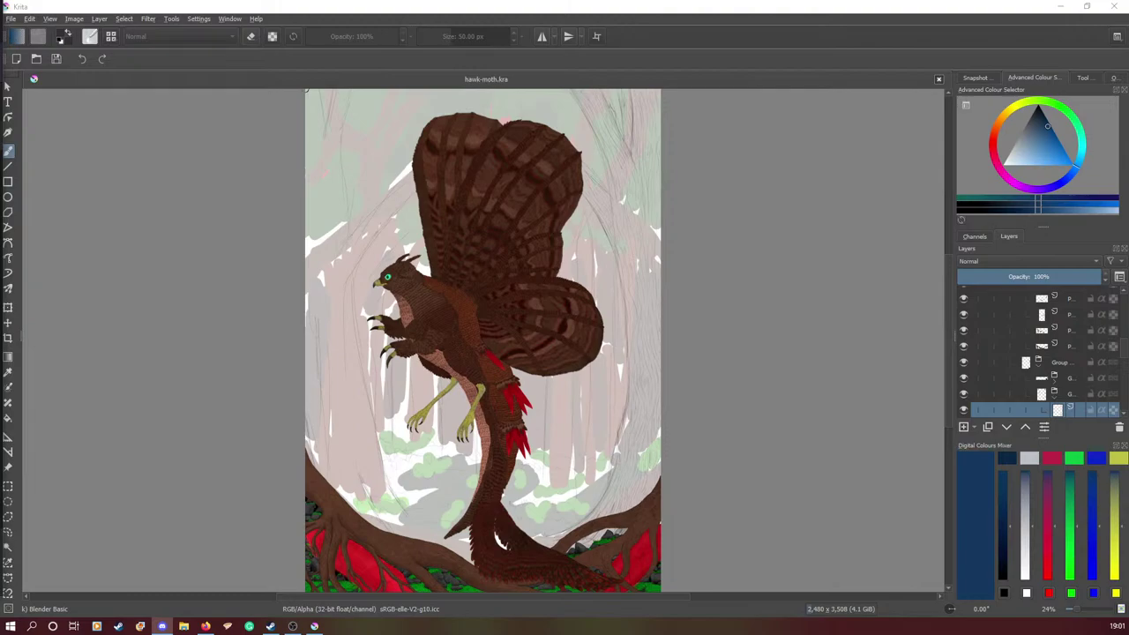
- Switch the painting window to full-screen mode
scroll(313, 413, down, 1)
scroll(339, 407, up, 1)
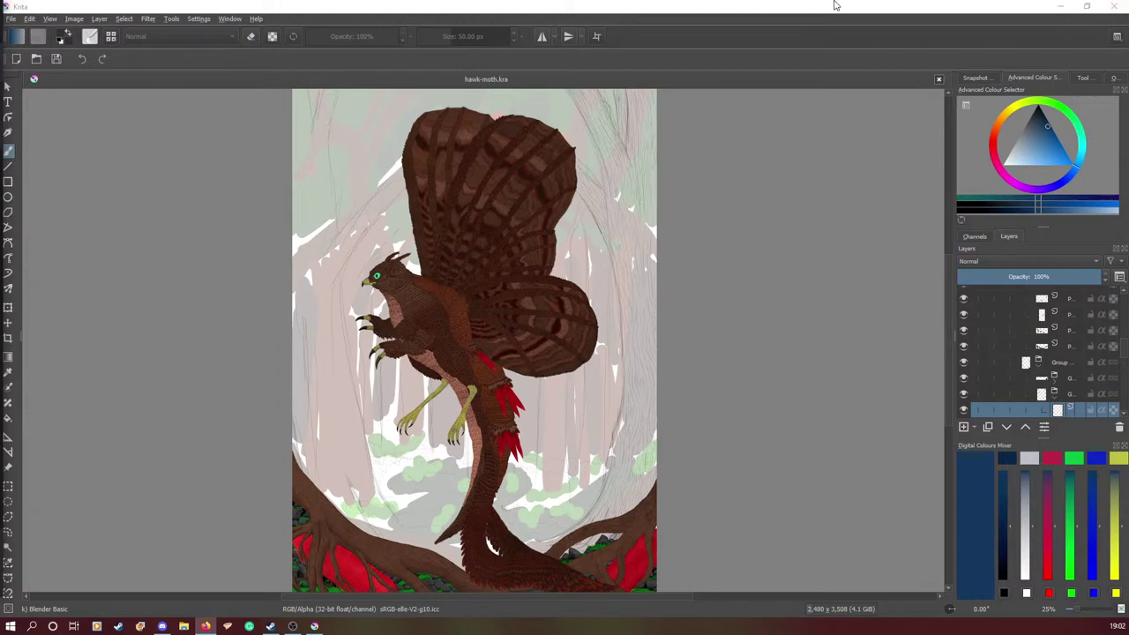
click(74, 19)
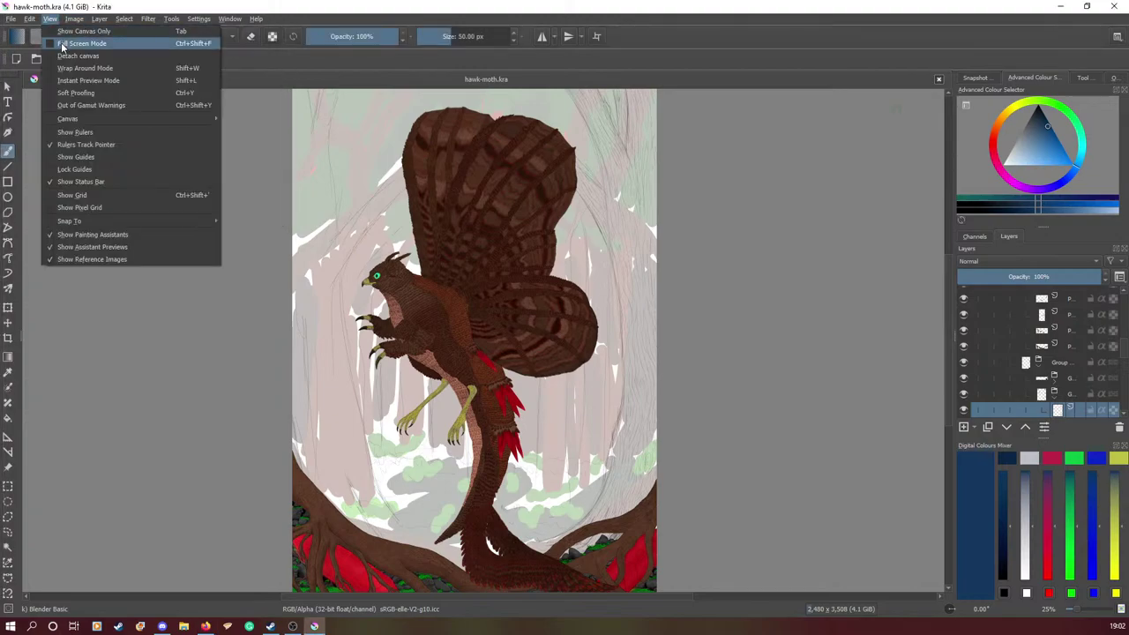
click(71, 43)
- Hide the selected layer and show it again to check what it contributes to the picture
scroll(317, 282, down, 1)
scroll(316, 282, up, 2)
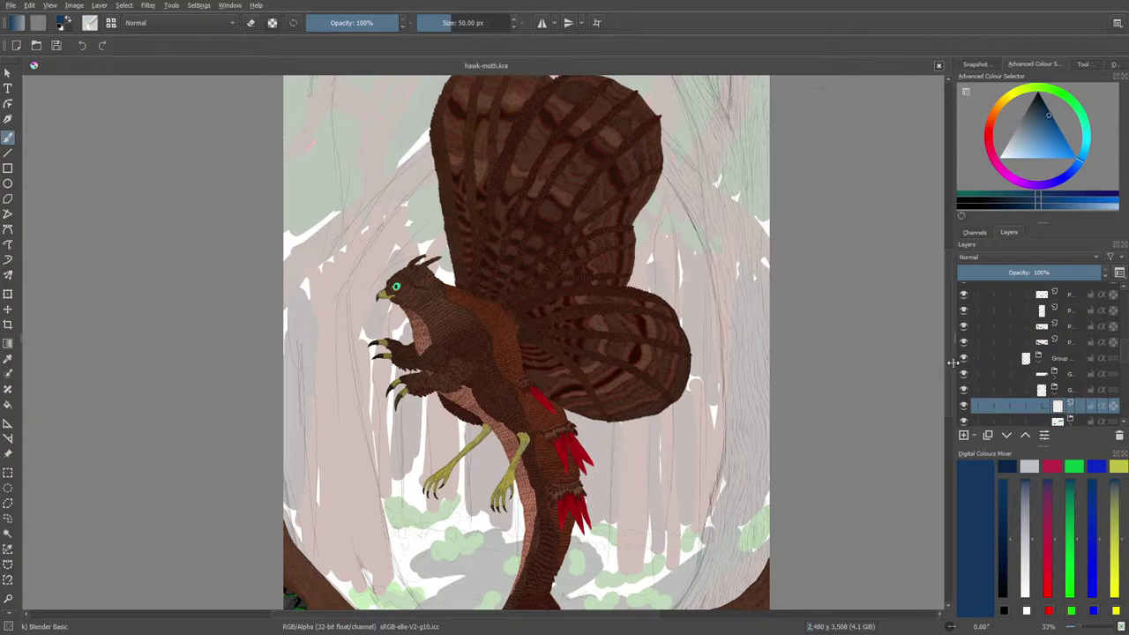
mouse_move(950, 363)
mouse_down()
mouse_move(949, 323)
mouse_move(953, 394)
mouse_move(951, 371)
mouse_up()
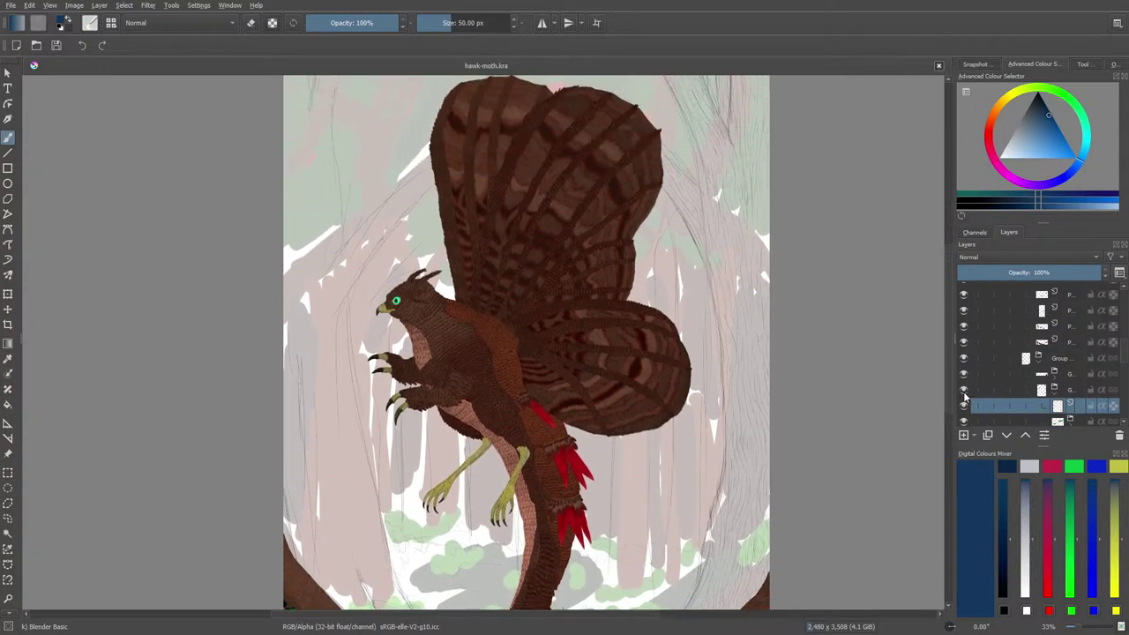
click(964, 406)
click(963, 406)
- Choose the Pencil-2 brush preset and reduce the brush size to 3.58 px
click(89, 22)
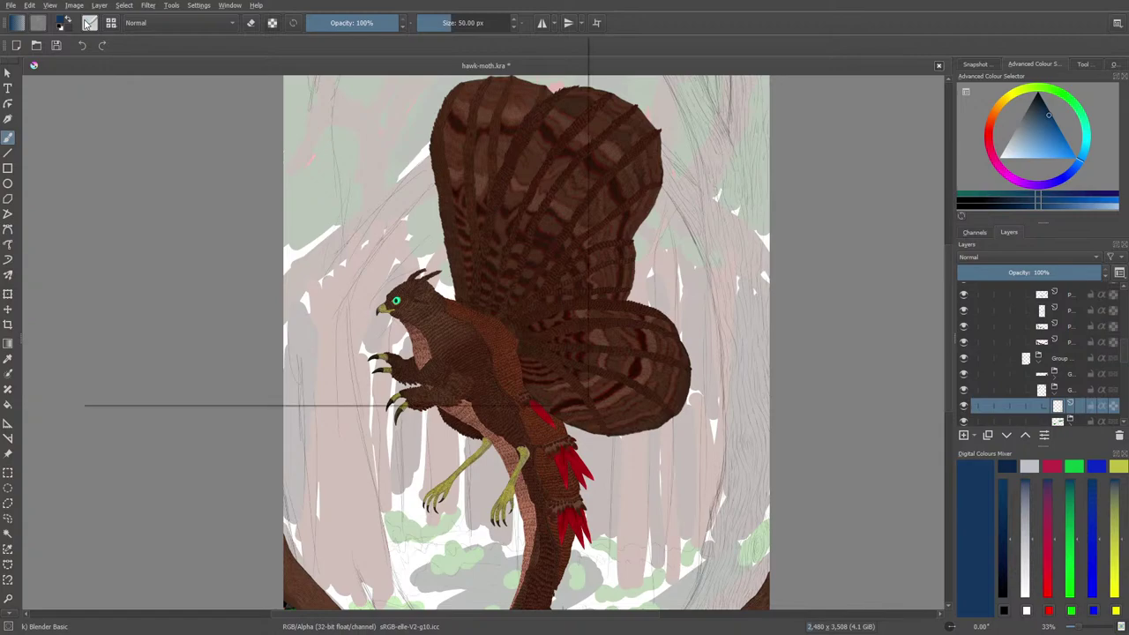
click(102, 100)
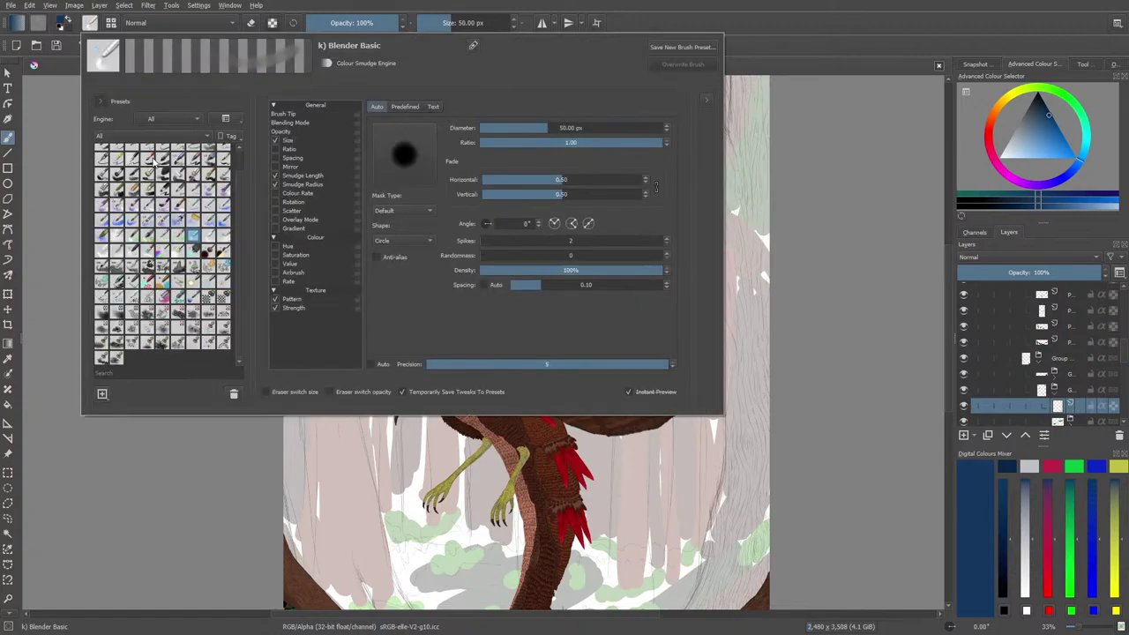
click(148, 158)
click(32, 204)
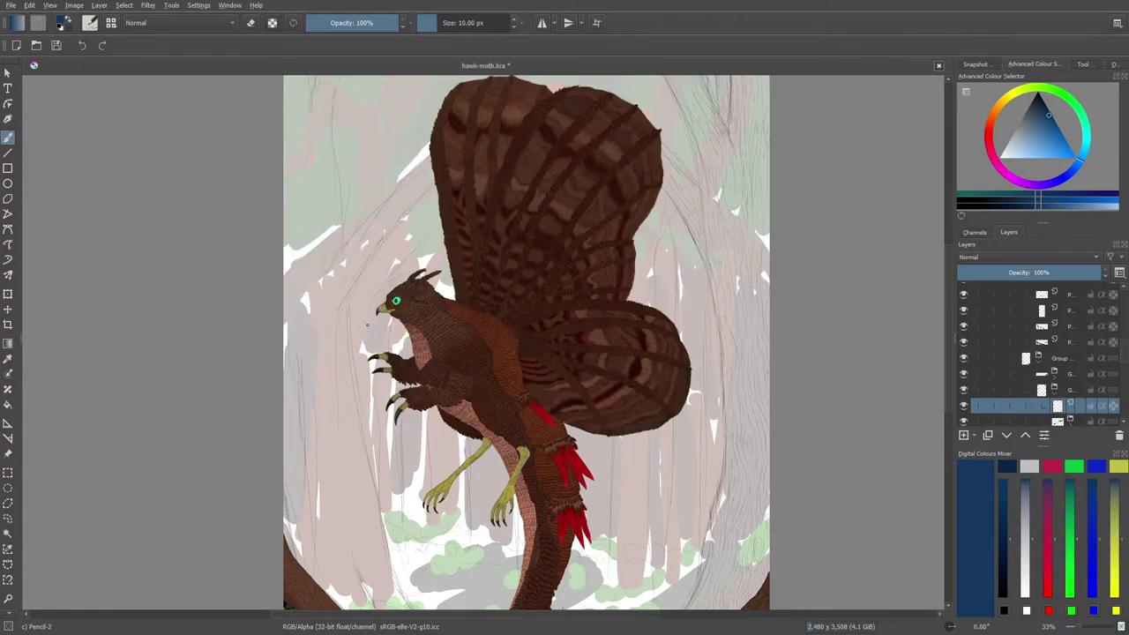
key(bracketleft)
key(bracketleft)
key(bracketleft)
key(bracketleft)
- Add a new paint layer above the tree sketch layer and lower the sketch layer's opacity to 64%
drag(947, 308, 947, 397)
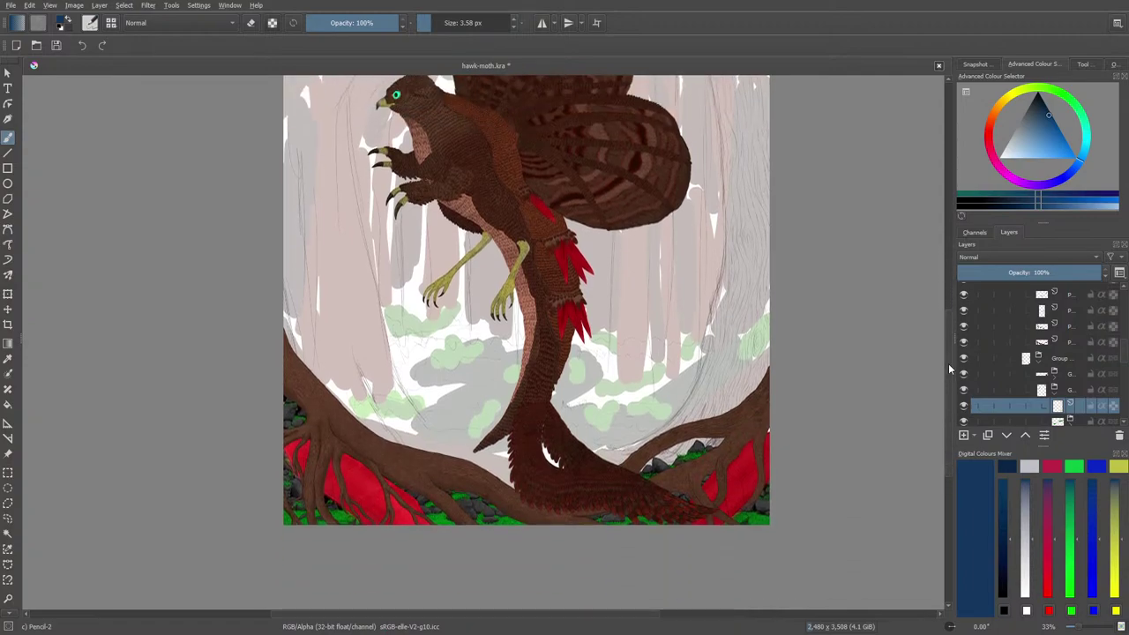
scroll(951, 324, up, 5)
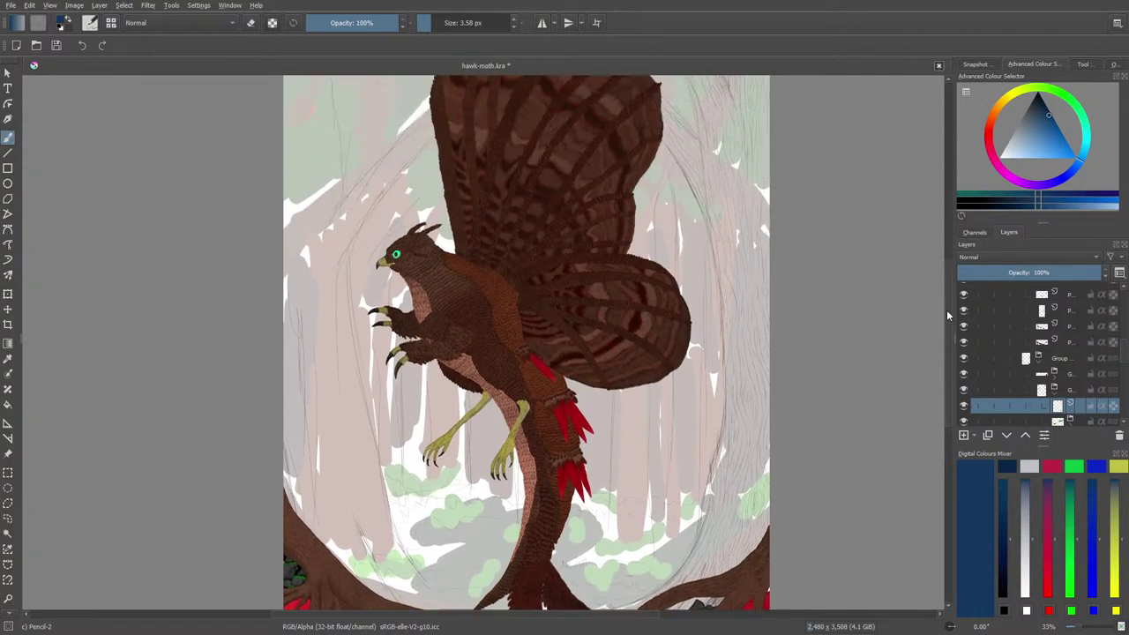
click(964, 436)
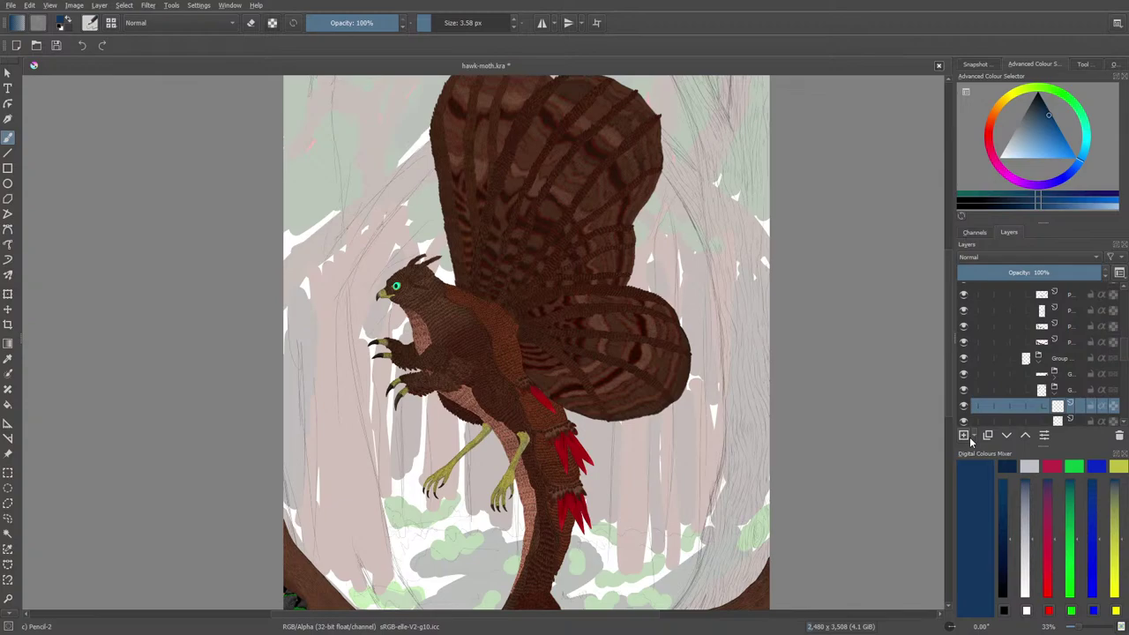
click(1062, 421)
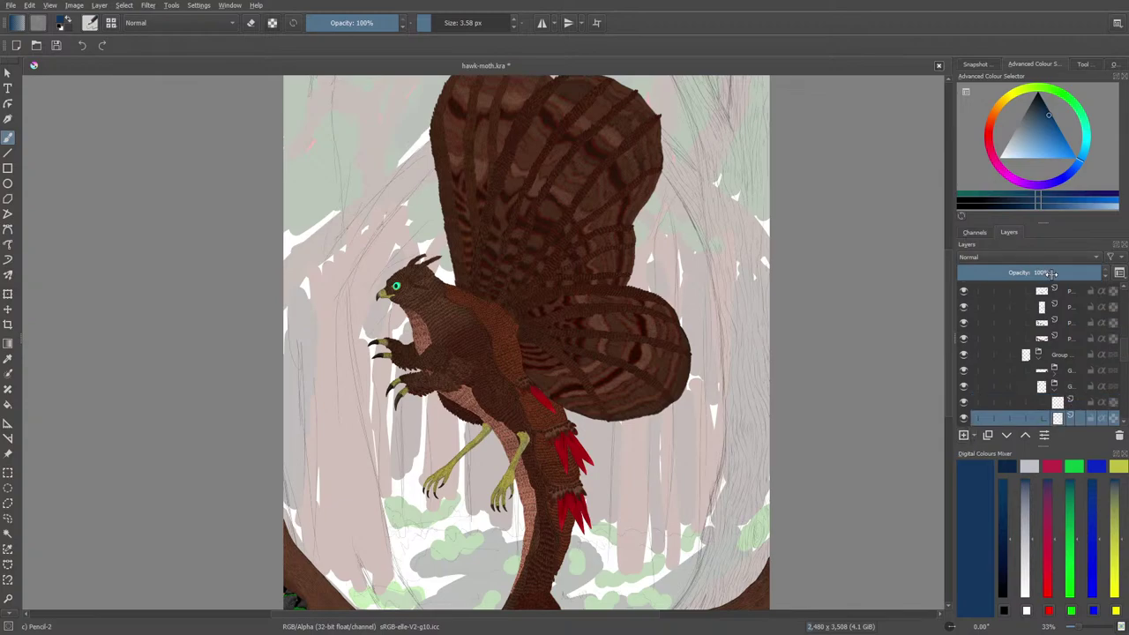
click(1050, 269)
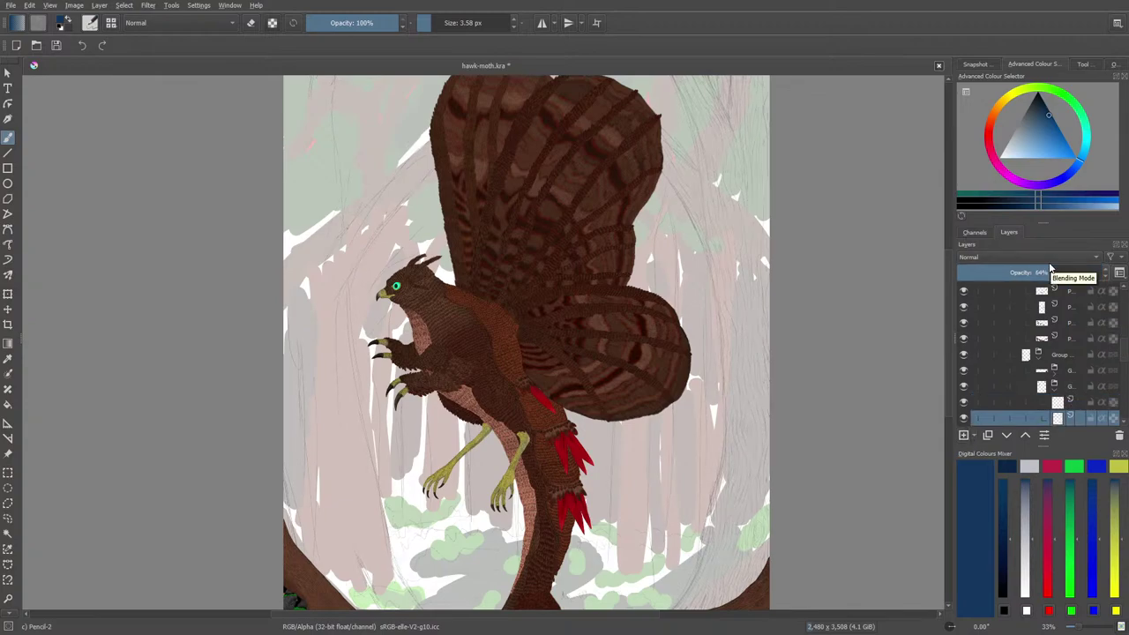
- Make the new empty layer active and set the painting colour to black
click(1083, 628)
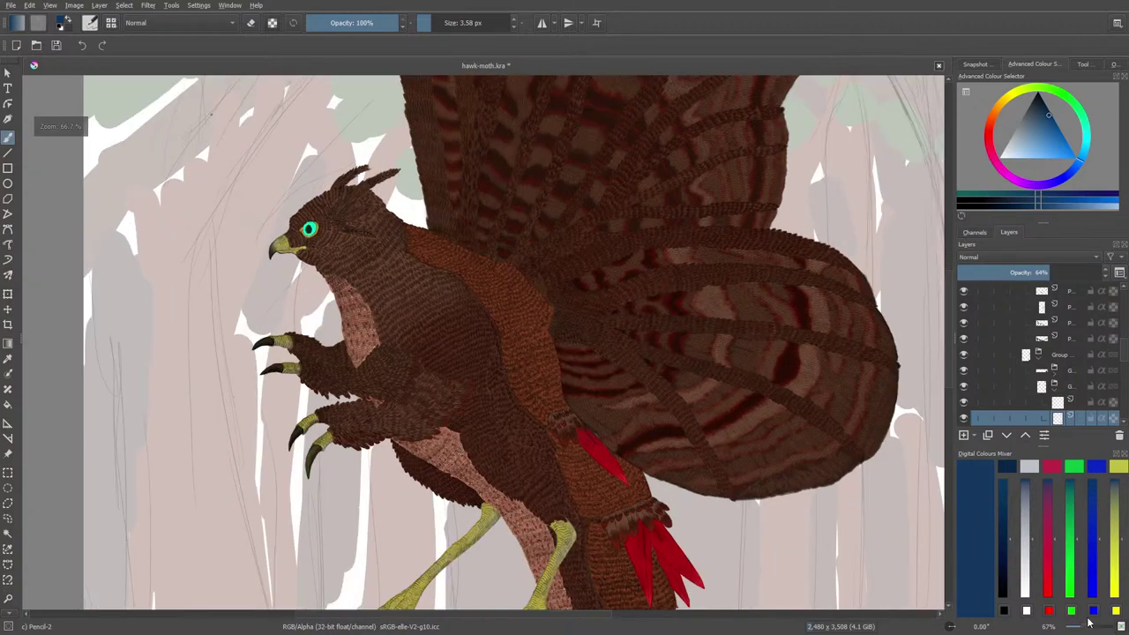
click(1064, 404)
right_click(825, 202)
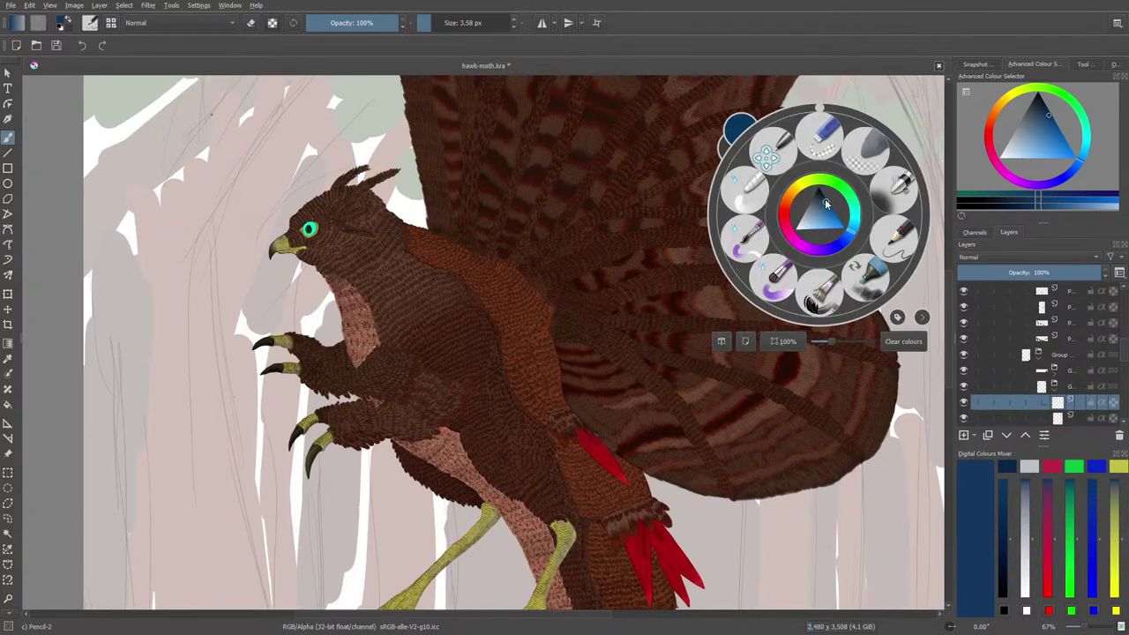
drag(826, 202, 819, 188)
click(748, 86)
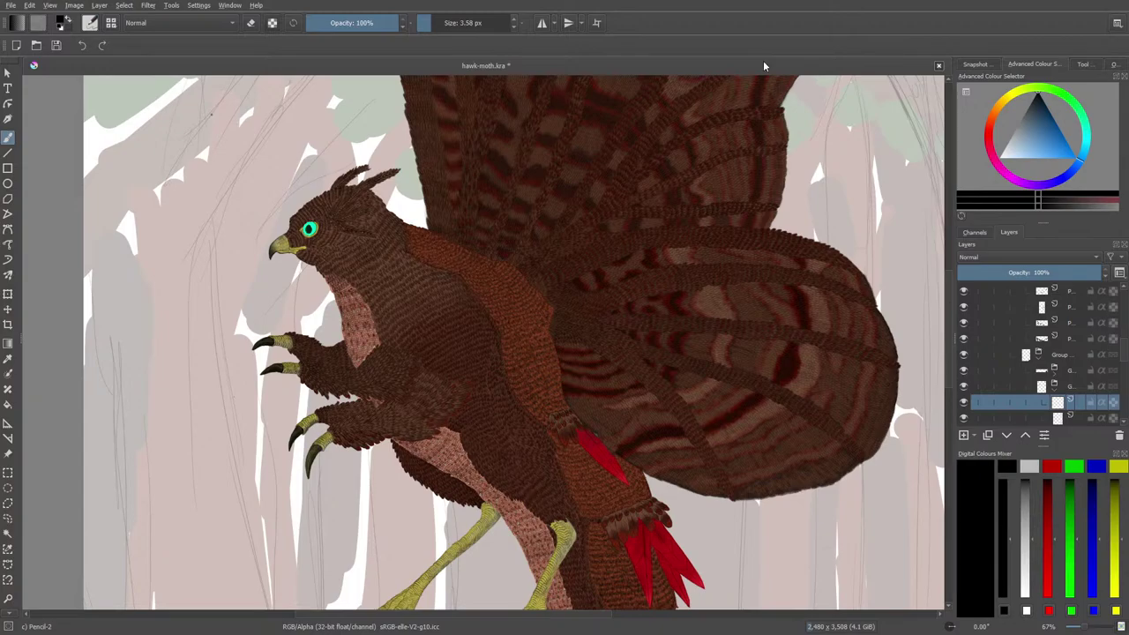
- Trace the long bark lines and the outer left curve beside the knot on the large right-hand tree trunk
drag(596, 615, 694, 614)
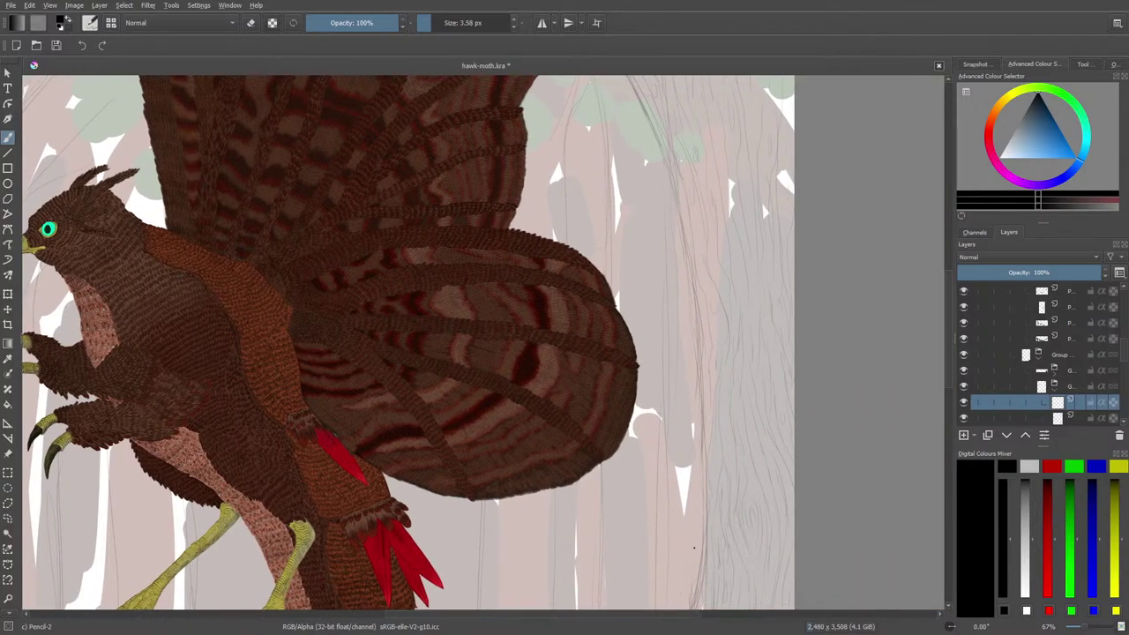
drag(949, 323, 939, 408)
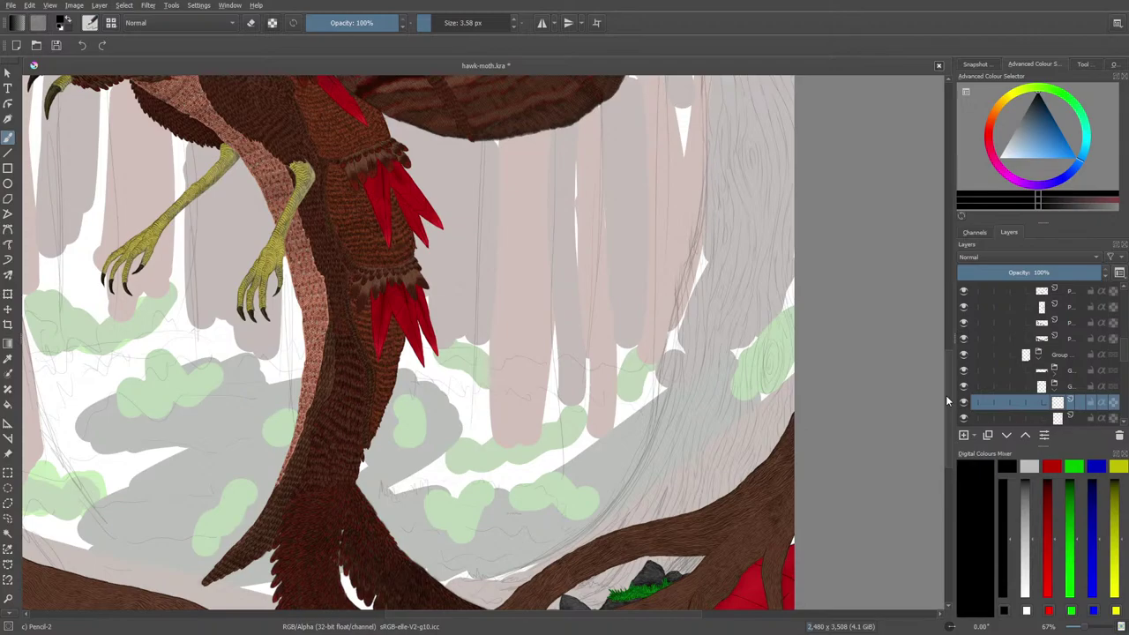
drag(1083, 627, 1090, 628)
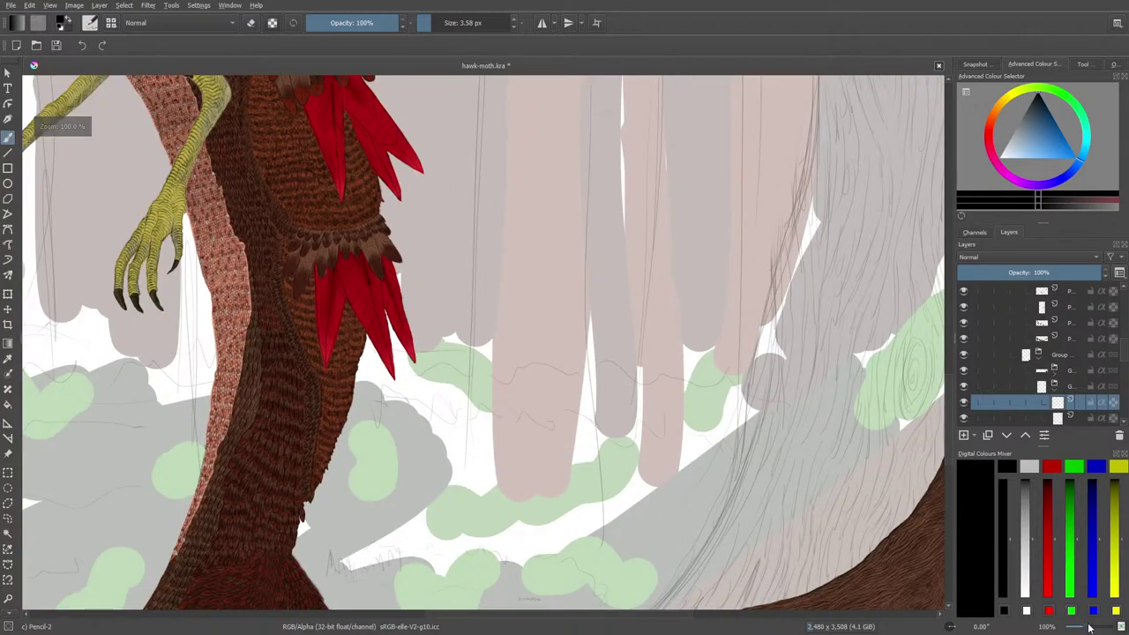
drag(949, 424, 949, 446)
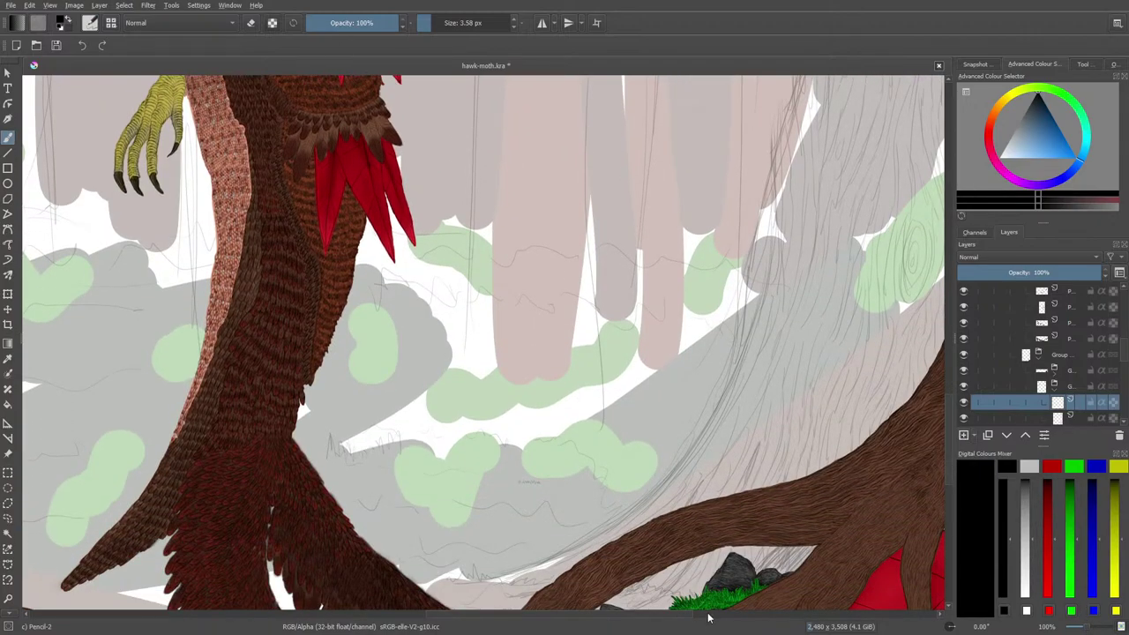
scroll(647, 617, right, 3)
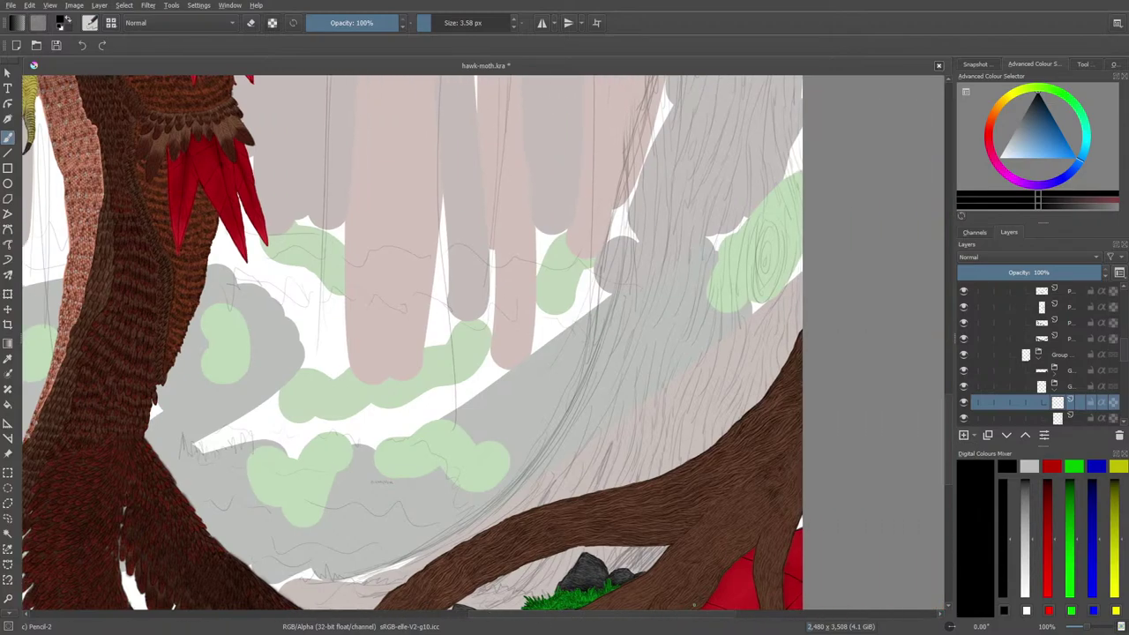
drag(1073, 627, 1097, 627)
drag(691, 615, 771, 597)
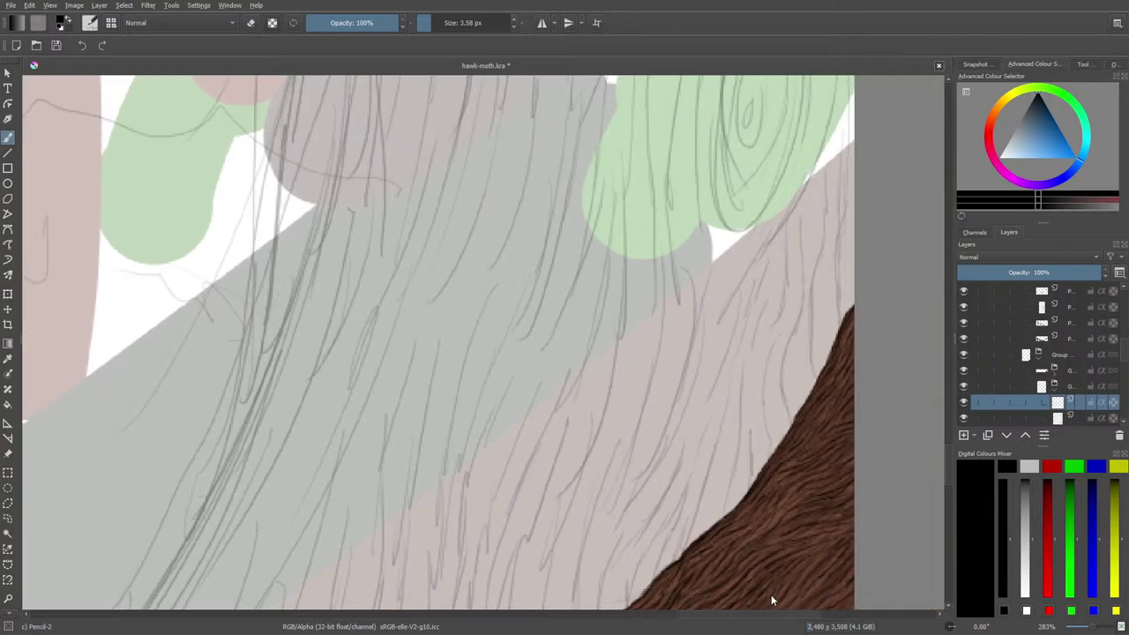
scroll(948, 453, up, 5)
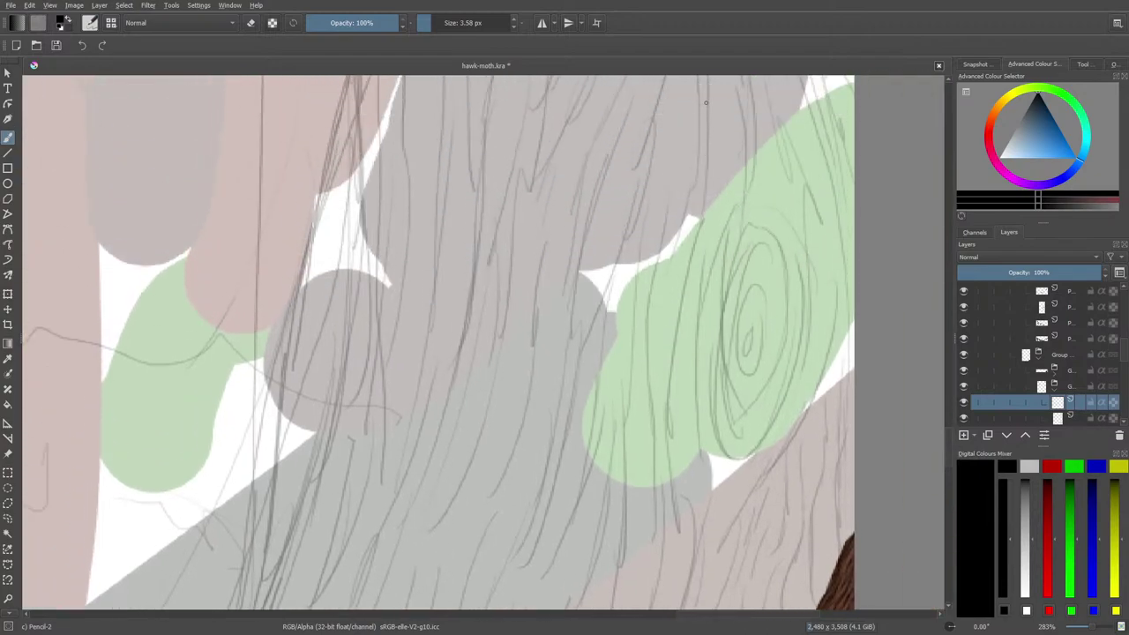
mouse_move(706, 102)
mouse_down()
mouse_move(709, 184)
mouse_move(670, 388)
mouse_up()
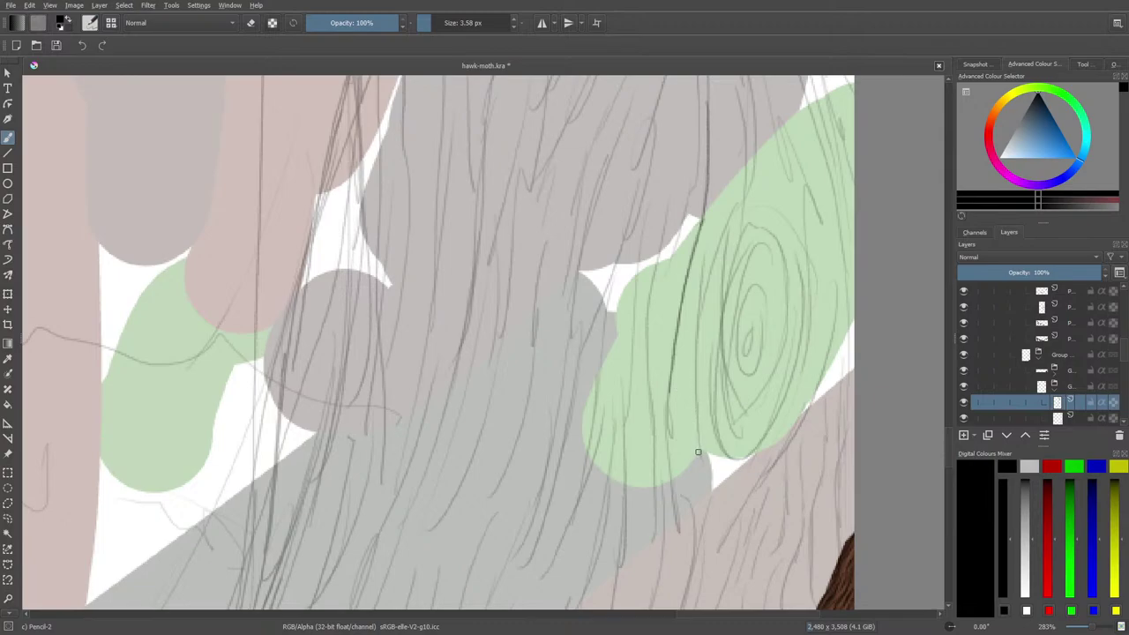
mouse_move(700, 457)
mouse_down()
mouse_move(693, 347)
mouse_move(715, 226)
mouse_up()
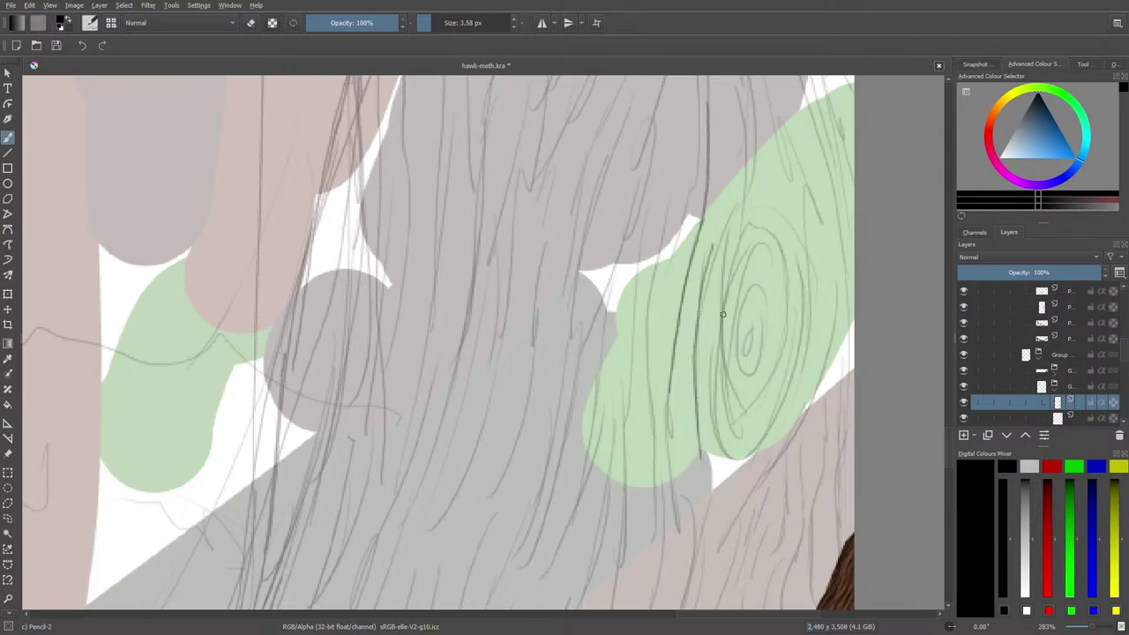
mouse_move(725, 295)
mouse_down()
mouse_move(716, 427)
mouse_move(729, 461)
mouse_up()
- Trace the knot's inner oval, its surrounding rings and the long curve running down from its right side
mouse_move(743, 364)
mouse_down()
mouse_move(755, 282)
mouse_move(746, 352)
mouse_move(749, 335)
mouse_move(740, 362)
mouse_up()
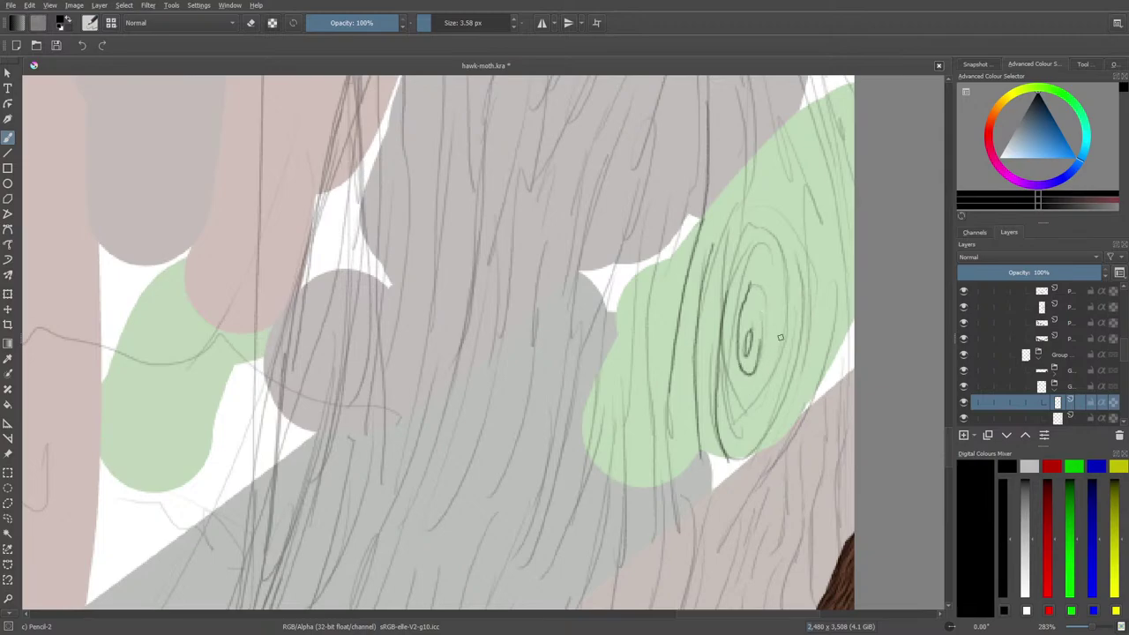
mouse_move(774, 238)
mouse_down()
mouse_move(780, 353)
mouse_move(764, 399)
mouse_move(746, 405)
mouse_up()
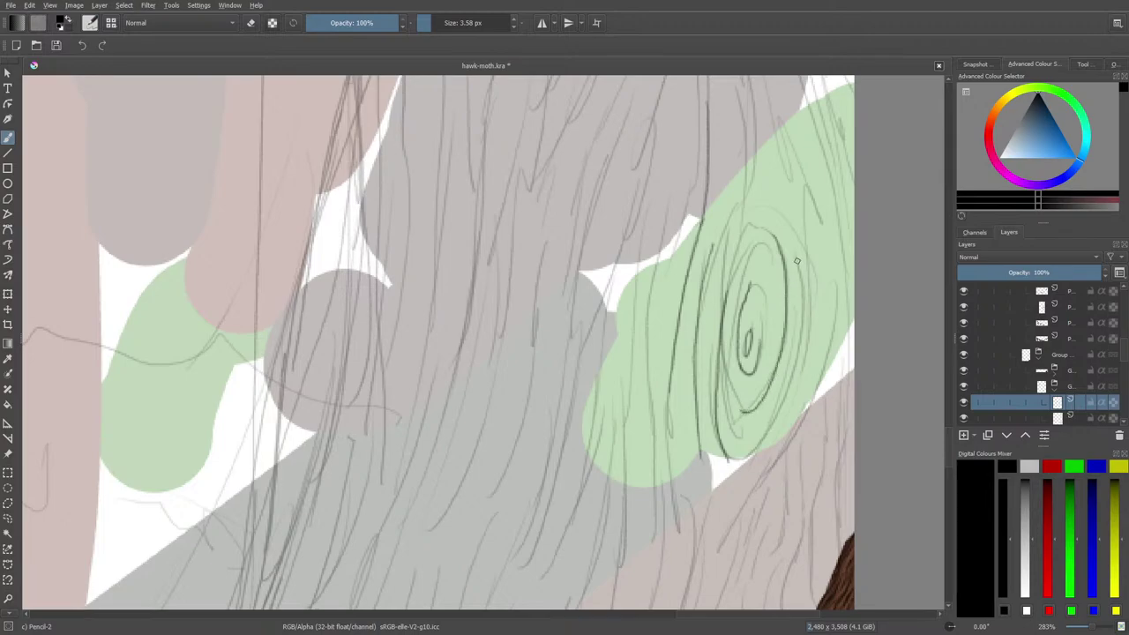
mouse_move(797, 261)
mouse_down()
mouse_move(803, 314)
mouse_move(785, 393)
mouse_move(737, 459)
mouse_up()
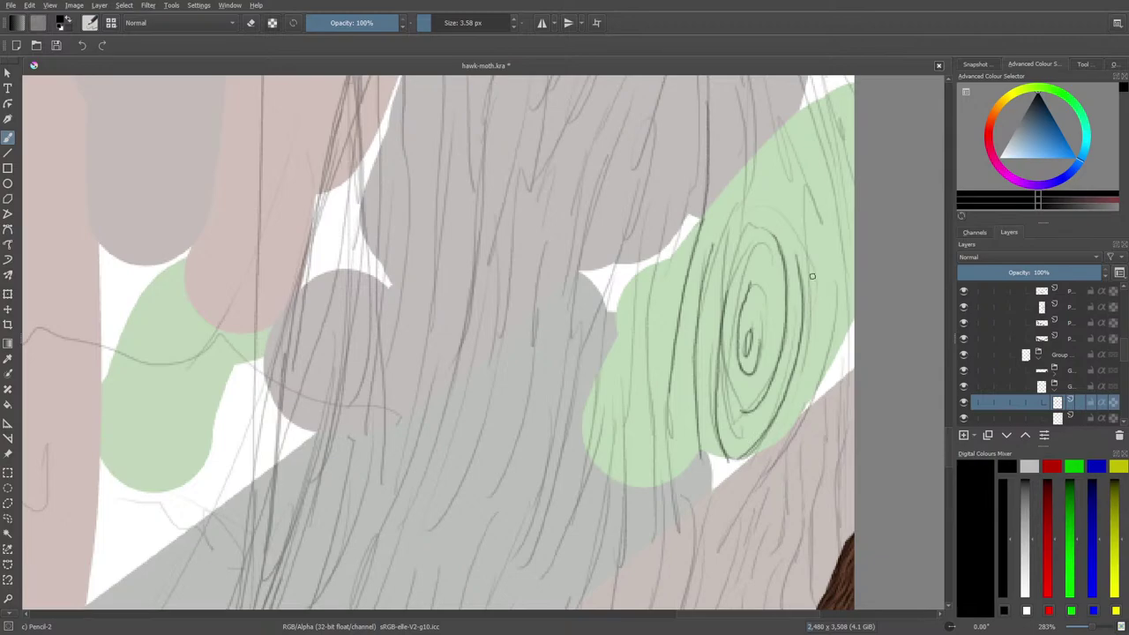
drag(812, 276, 807, 357)
mouse_move(834, 298)
mouse_down()
mouse_move(808, 406)
mouse_move(725, 552)
mouse_up()
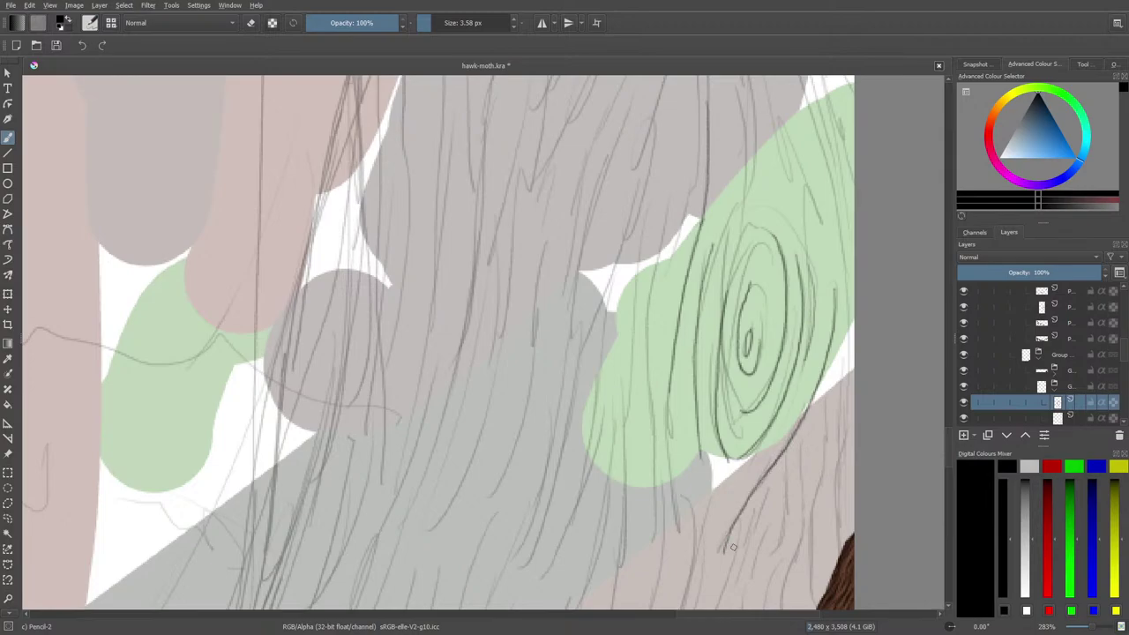
- Fill the strip between the two bark lines left of the knot with short, fine wood-grain strokes
click(1094, 626)
drag(733, 614, 747, 615)
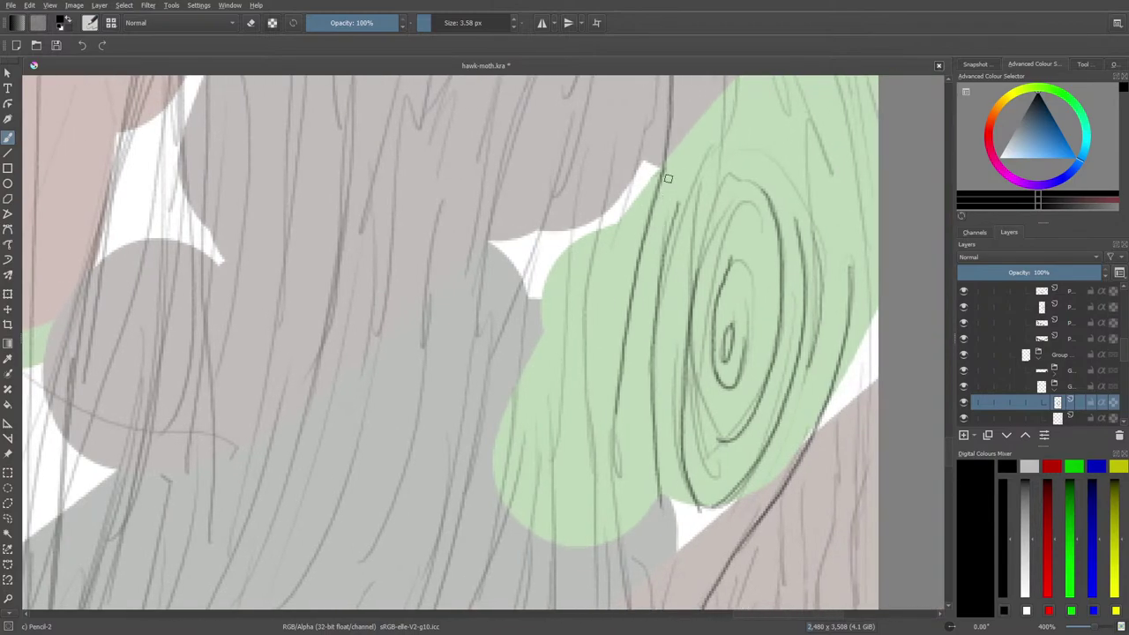
mouse_move(667, 191)
mouse_down()
mouse_move(655, 237)
mouse_move(675, 192)
mouse_move(642, 274)
mouse_up()
mouse_move(656, 233)
mouse_down()
mouse_move(647, 273)
mouse_move(656, 255)
mouse_move(643, 347)
mouse_up()
mouse_move(656, 272)
mouse_down()
mouse_move(650, 331)
mouse_move(663, 237)
mouse_up()
drag(639, 279, 629, 394)
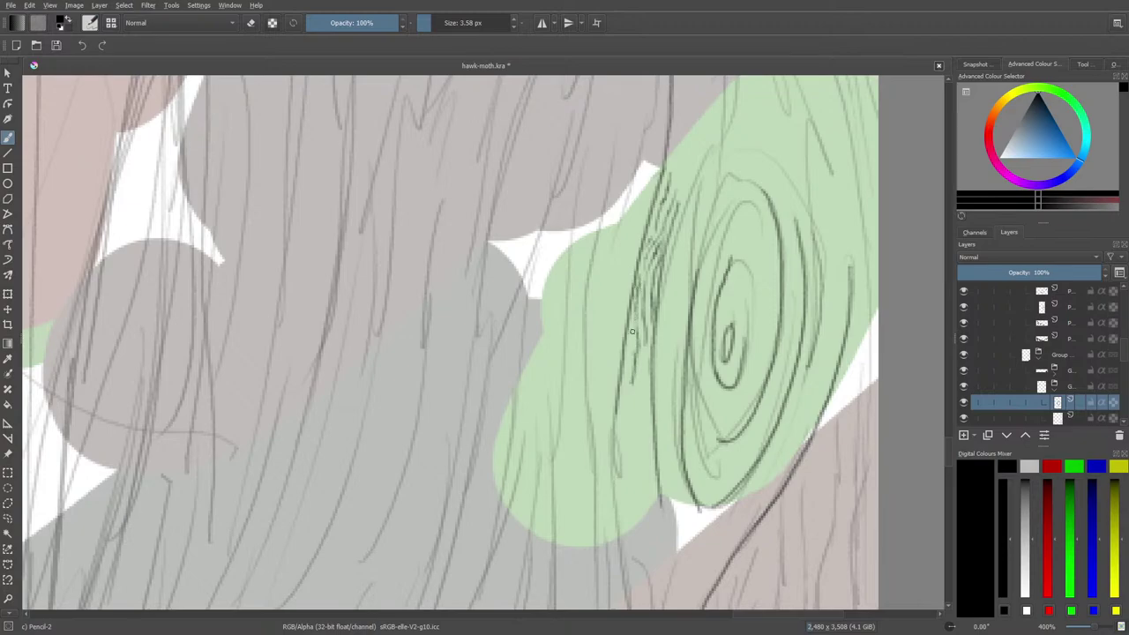
mouse_move(633, 329)
mouse_down()
mouse_move(622, 397)
mouse_move(625, 420)
mouse_move(649, 353)
mouse_move(638, 416)
mouse_move(652, 417)
mouse_move(649, 408)
mouse_move(650, 482)
mouse_up()
mouse_move(650, 443)
mouse_down()
mouse_move(637, 479)
mouse_move(633, 414)
mouse_move(620, 429)
mouse_move(619, 419)
mouse_move(628, 491)
mouse_up()
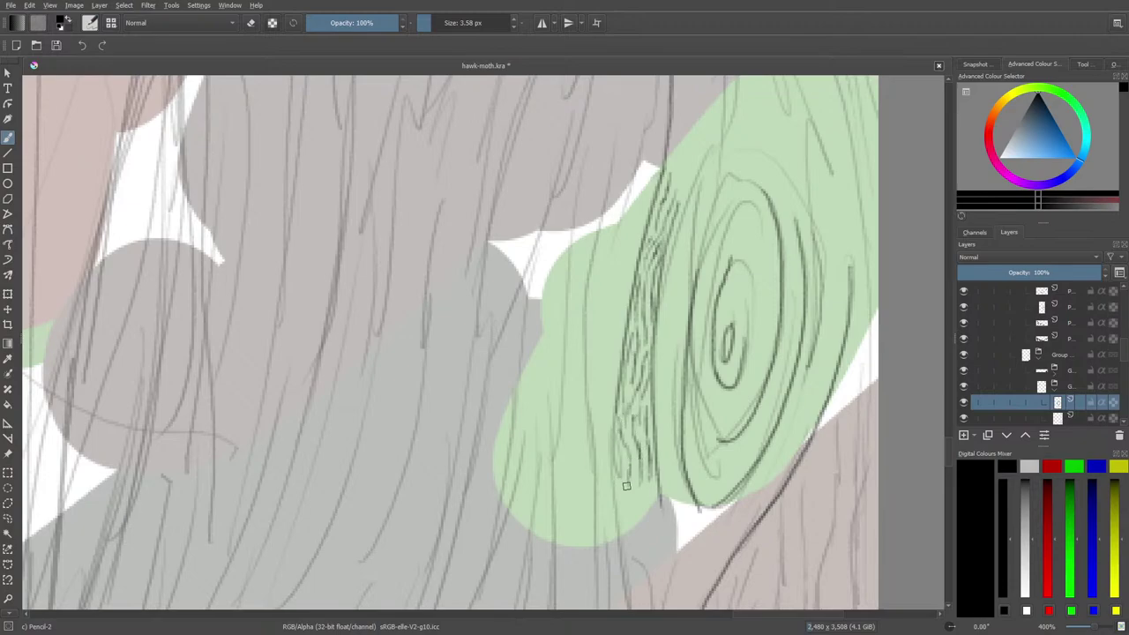
- Extend the wood-grain strokes up along the strip's edges and across the gap to the knot's outer left ring
mouse_move(619, 447)
mouse_down()
mouse_move(618, 461)
mouse_move(613, 411)
mouse_move(616, 492)
mouse_move(625, 326)
mouse_move(660, 196)
mouse_move(690, 143)
mouse_move(676, 149)
mouse_move(681, 119)
mouse_up()
mouse_move(682, 173)
mouse_down()
mouse_move(697, 127)
mouse_move(678, 225)
mouse_up()
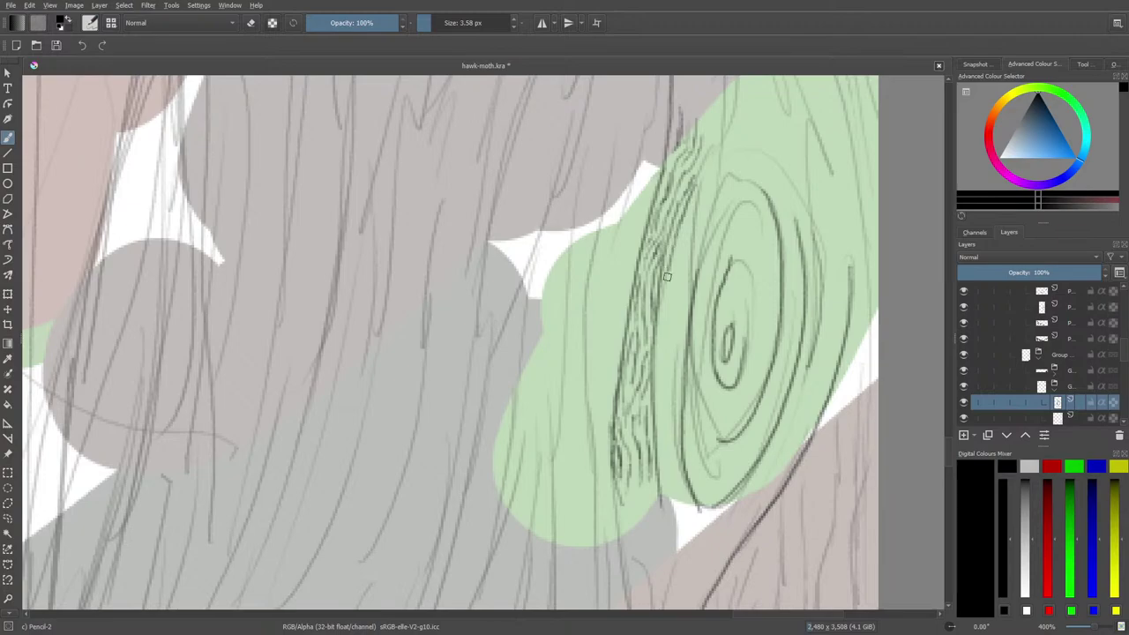
mouse_move(686, 227)
mouse_down()
mouse_move(677, 392)
mouse_move(679, 254)
mouse_move(662, 355)
mouse_move(666, 309)
mouse_up()
mouse_move(659, 377)
mouse_down()
mouse_move(660, 427)
mouse_move(667, 387)
mouse_move(659, 448)
mouse_move(670, 489)
mouse_move(676, 393)
mouse_move(660, 466)
mouse_move(686, 510)
mouse_move(680, 464)
mouse_move(675, 505)
mouse_move(666, 500)
mouse_move(687, 430)
mouse_move(704, 474)
mouse_move(718, 472)
mouse_move(705, 372)
mouse_move(715, 452)
mouse_move(706, 494)
mouse_up()
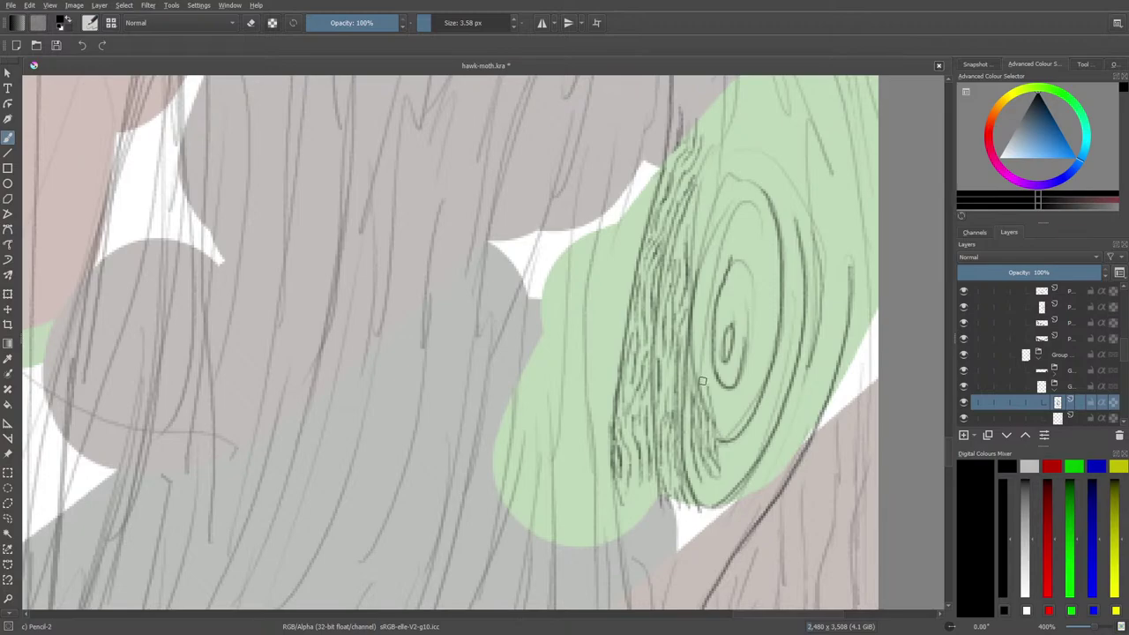
- Add fine grain strokes between the knot's rings, along the left side and around the inner oval
mouse_move(705, 369)
mouse_down()
mouse_move(707, 290)
mouse_move(713, 280)
mouse_move(711, 308)
mouse_move(725, 237)
mouse_move(695, 385)
mouse_move(693, 358)
mouse_up()
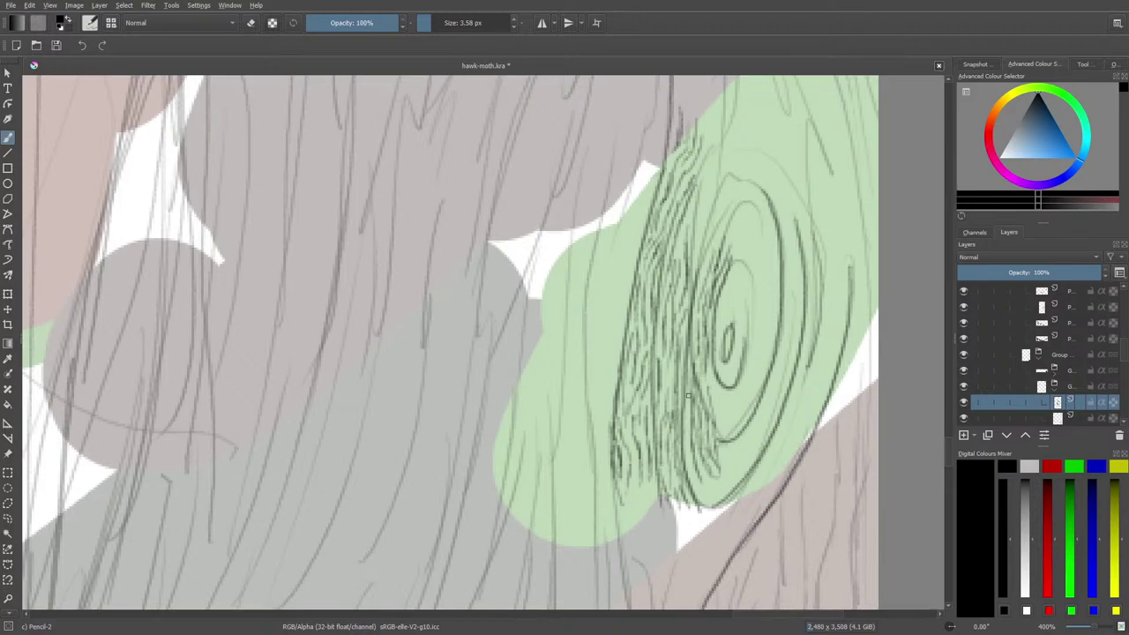
drag(686, 459, 691, 497)
mouse_move(755, 314)
mouse_down()
mouse_move(745, 393)
mouse_move(760, 373)
mouse_move(755, 399)
mouse_move(776, 313)
mouse_move(772, 254)
mouse_move(771, 320)
mouse_move(758, 220)
mouse_move(758, 285)
mouse_move(744, 226)
mouse_move(766, 205)
mouse_move(765, 258)
mouse_move(771, 243)
mouse_move(778, 275)
mouse_move(766, 202)
mouse_move(766, 243)
mouse_up()
drag(746, 202, 735, 269)
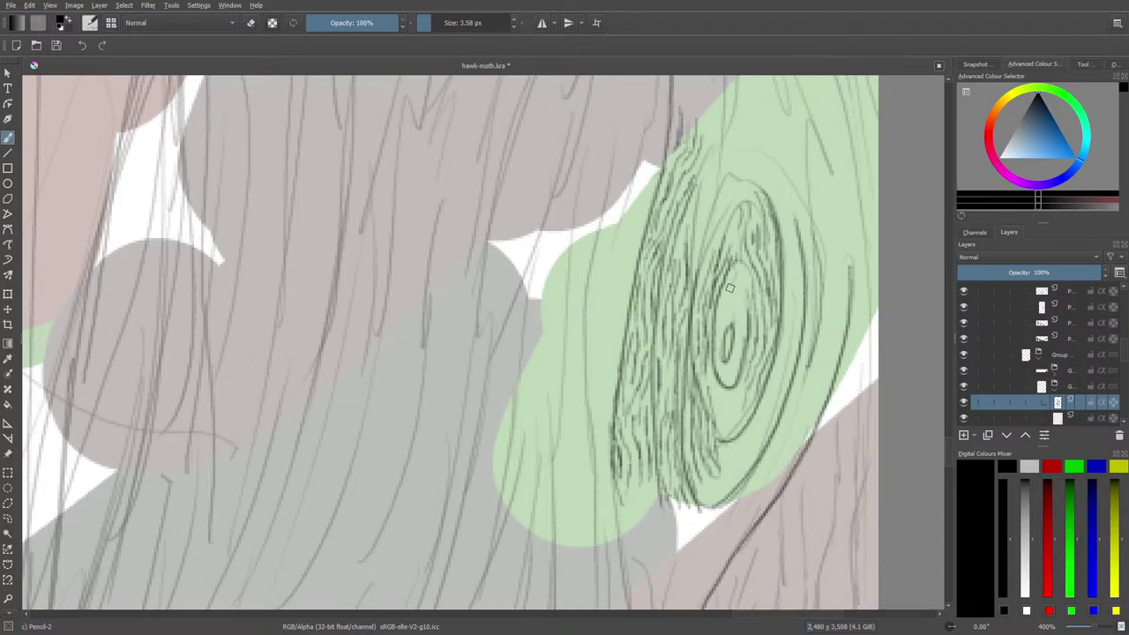
- Fill the knot's inner oval and the bands around its lower and right sides with fine curved grain strokes
mouse_move(717, 348)
mouse_down()
mouse_move(743, 277)
mouse_move(729, 378)
mouse_up()
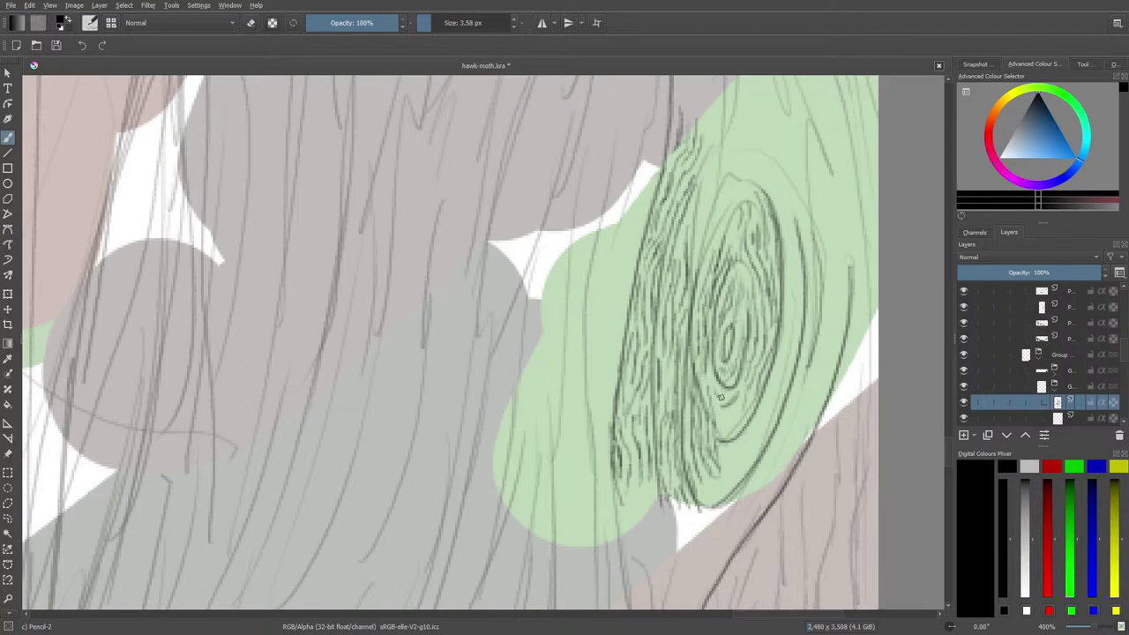
mouse_move(722, 397)
mouse_down()
mouse_move(751, 402)
mouse_move(729, 437)
mouse_move(747, 398)
mouse_move(735, 430)
mouse_move(720, 429)
mouse_move(728, 411)
mouse_move(722, 441)
mouse_move(752, 420)
mouse_move(730, 461)
mouse_up()
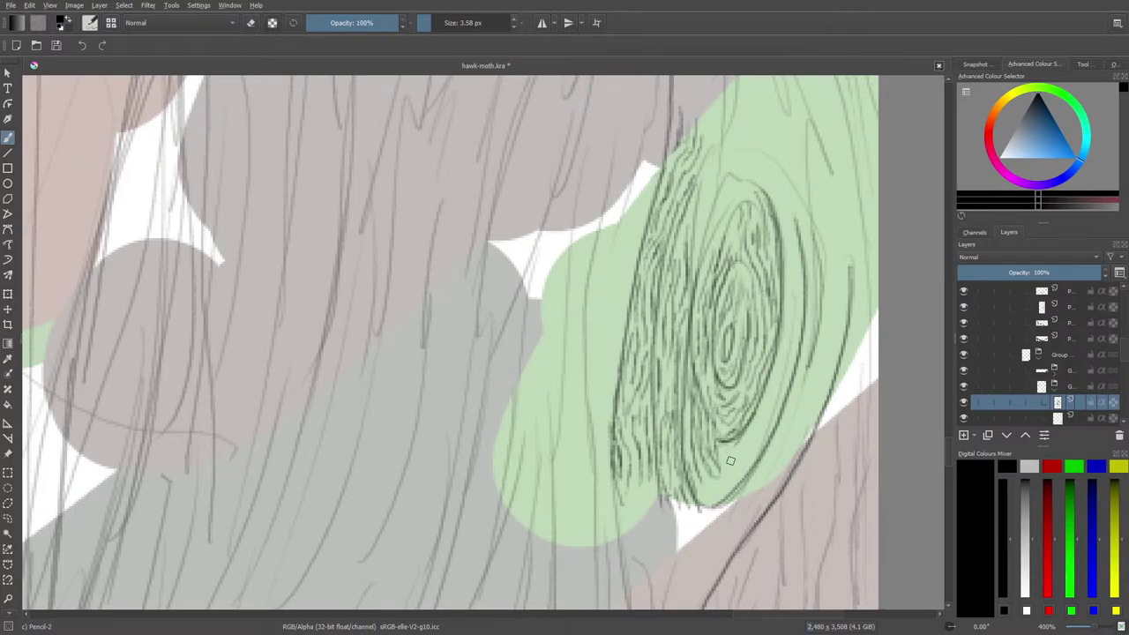
mouse_move(788, 249)
mouse_down()
mouse_move(788, 280)
mouse_move(792, 251)
mouse_move(798, 367)
mouse_move(773, 397)
mouse_up()
drag(785, 336, 765, 415)
mouse_move(773, 377)
mouse_down()
mouse_move(744, 471)
mouse_move(717, 494)
mouse_move(758, 423)
mouse_move(733, 457)
mouse_move(744, 444)
mouse_move(726, 461)
mouse_move(718, 449)
mouse_move(721, 474)
mouse_move(703, 490)
mouse_move(717, 491)
mouse_move(704, 511)
mouse_move(716, 487)
mouse_move(700, 507)
mouse_move(702, 491)
mouse_move(692, 517)
mouse_up()
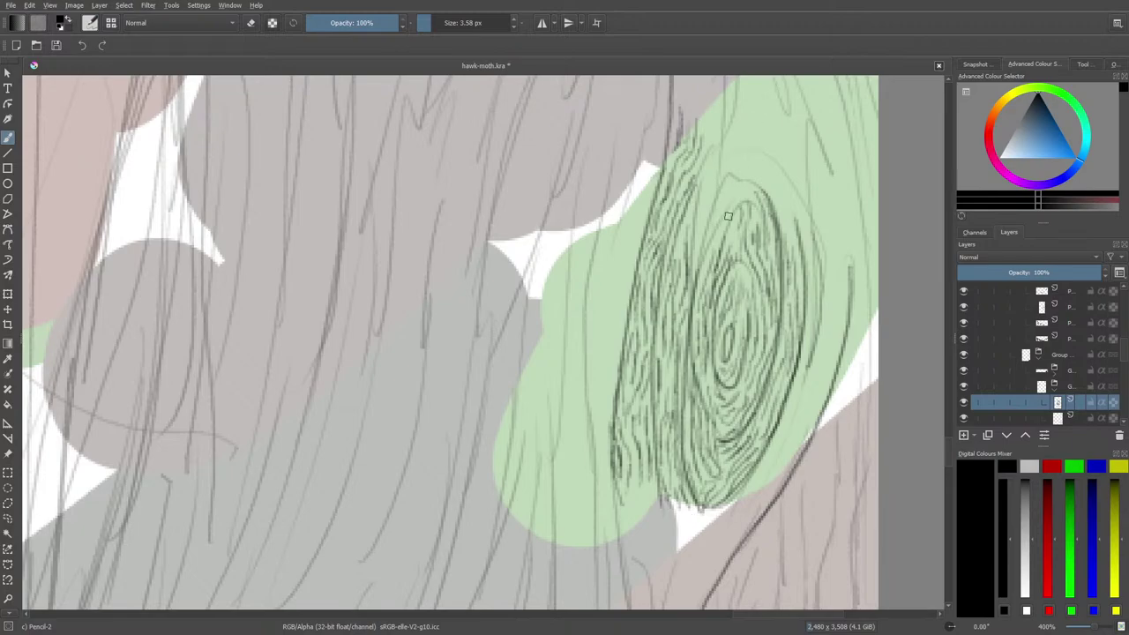
- Add short grain strokes in the gap at the knot's upper left and start a curve beyond its upper right
mouse_move(727, 209)
mouse_down()
mouse_move(702, 255)
mouse_move(717, 214)
mouse_move(693, 264)
mouse_move(713, 177)
mouse_move(680, 251)
mouse_move(713, 165)
mouse_move(712, 259)
mouse_up()
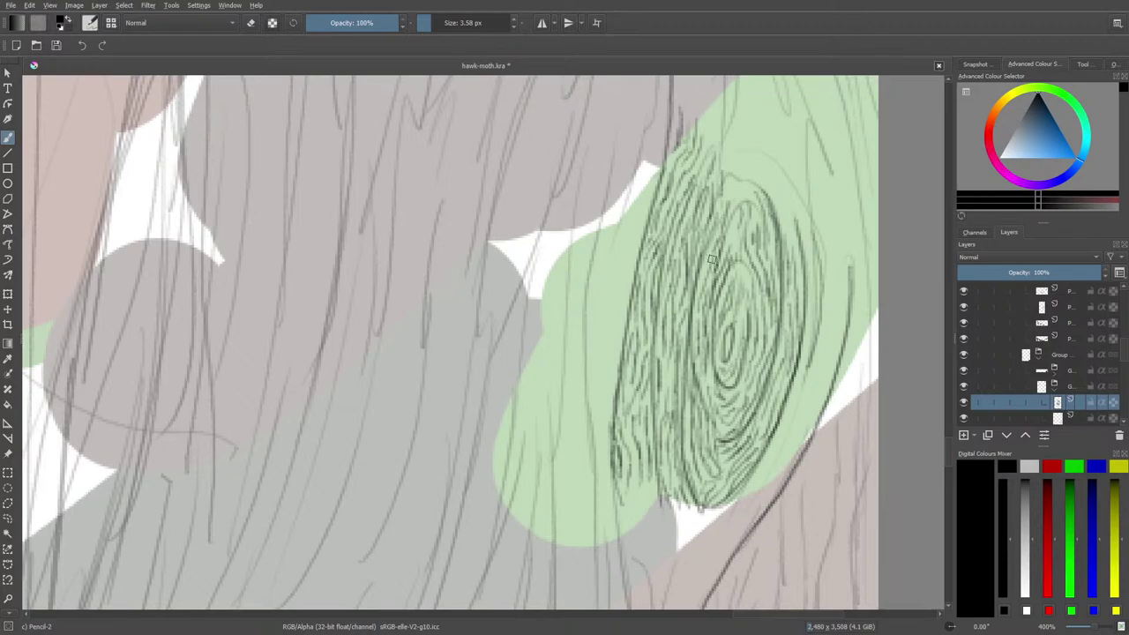
mouse_move(733, 205)
mouse_down()
mouse_move(735, 142)
mouse_move(716, 177)
mouse_up()
mouse_move(802, 206)
mouse_down()
mouse_move(780, 157)
mouse_move(789, 142)
mouse_up()
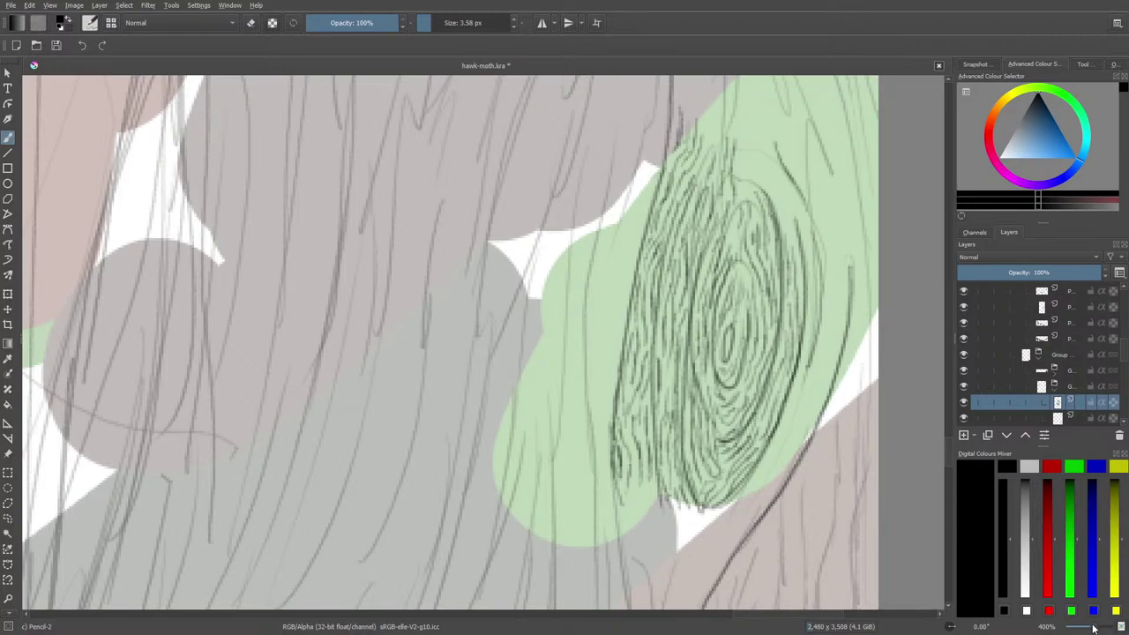
- Draw curved grain strokes around the knot's right side, between its outer ring and the neighbouring bark lines
drag(1095, 629, 1078, 628)
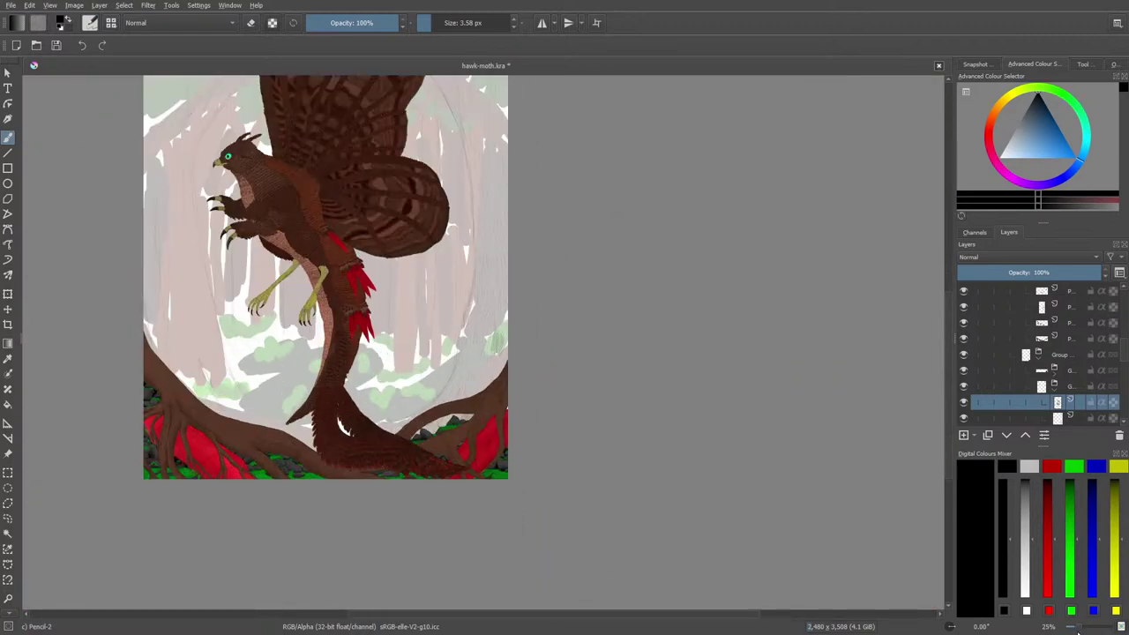
drag(1078, 628, 1090, 629)
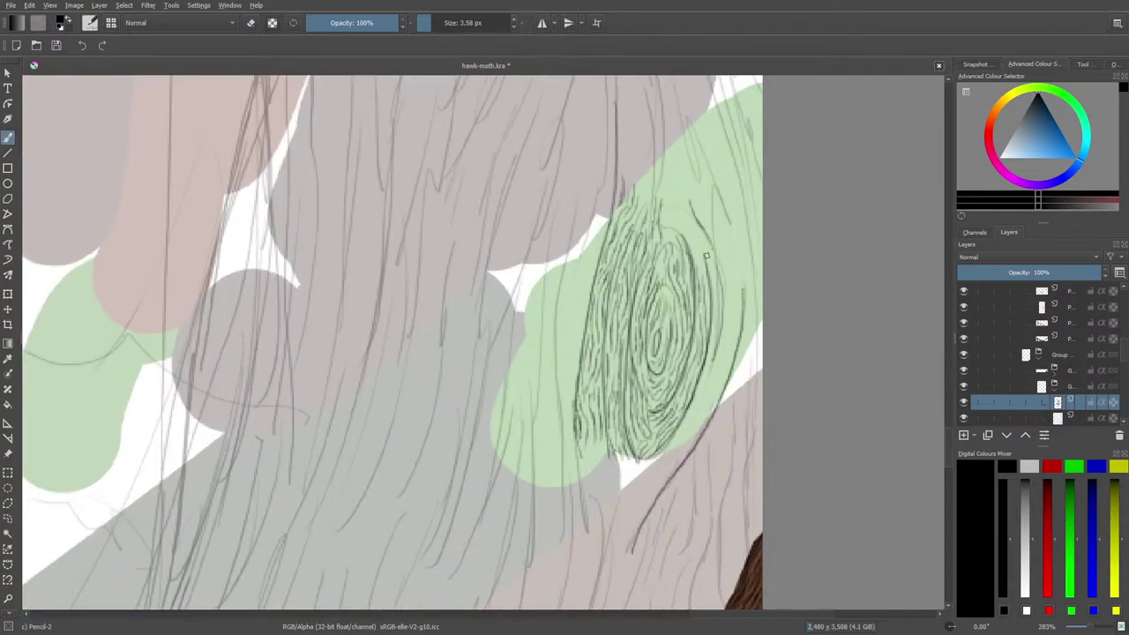
drag(1091, 629, 1096, 631)
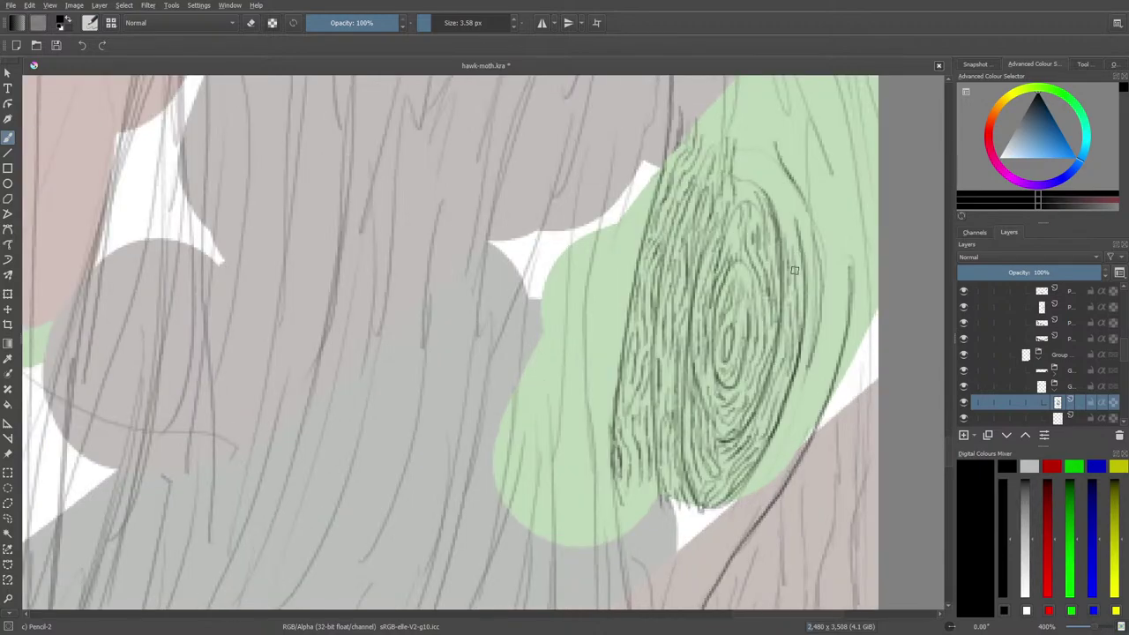
mouse_move(801, 263)
mouse_down()
mouse_move(781, 189)
mouse_move(785, 237)
mouse_up()
mouse_move(767, 196)
mouse_down()
mouse_move(757, 160)
mouse_move(791, 195)
mouse_move(817, 262)
mouse_move(805, 360)
mouse_up()
mouse_move(809, 286)
mouse_down()
mouse_move(783, 429)
mouse_move(815, 383)
mouse_move(832, 260)
mouse_move(825, 316)
mouse_up()
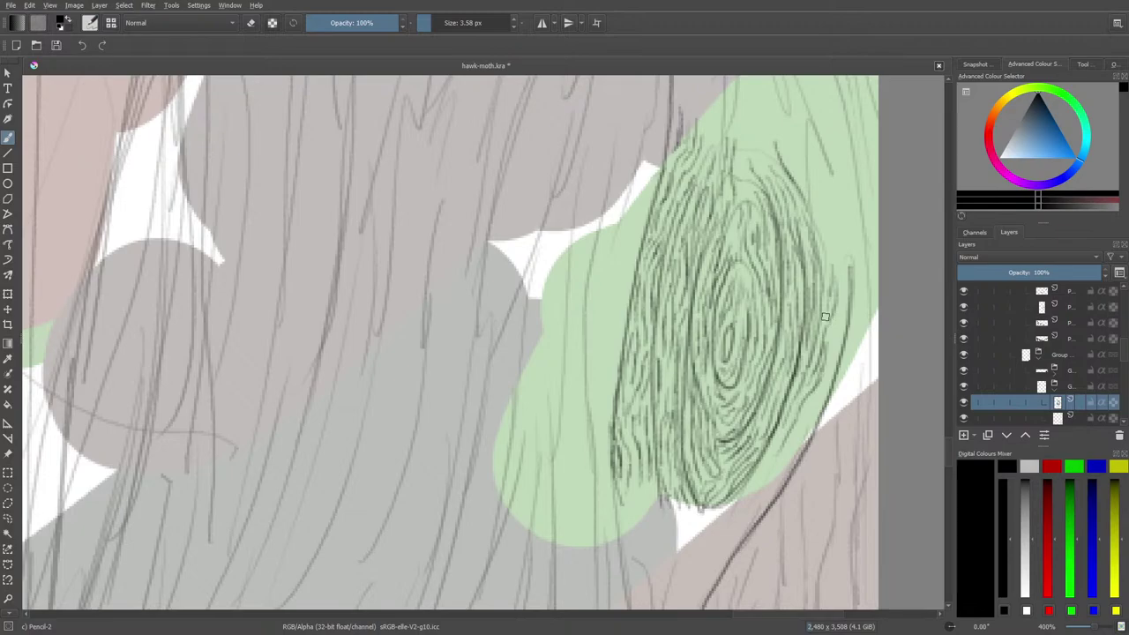
- Extend the grain outward from the knot's upper right to the long outer curve and down along that curve
mouse_move(828, 271)
mouse_down()
mouse_move(813, 182)
mouse_move(805, 189)
mouse_move(783, 143)
mouse_up()
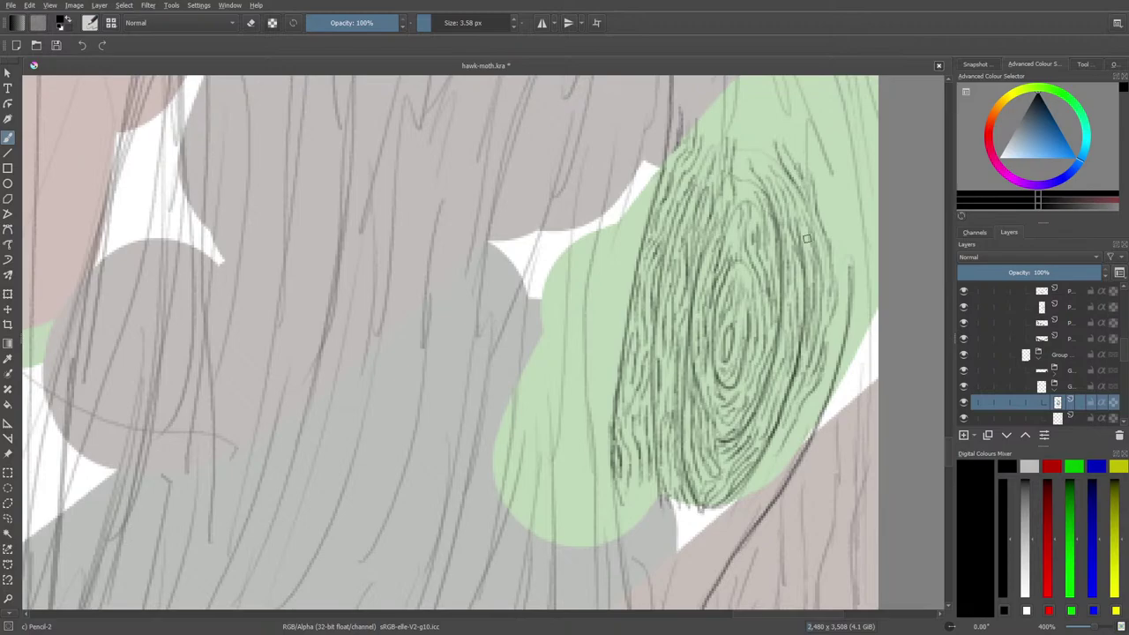
mouse_move(829, 210)
mouse_down()
mouse_move(846, 249)
mouse_move(832, 204)
mouse_up()
mouse_move(849, 320)
mouse_down()
mouse_move(840, 303)
mouse_move(810, 431)
mouse_move(796, 455)
mouse_move(806, 413)
mouse_move(782, 481)
mouse_move(761, 501)
mouse_move(792, 436)
mouse_up()
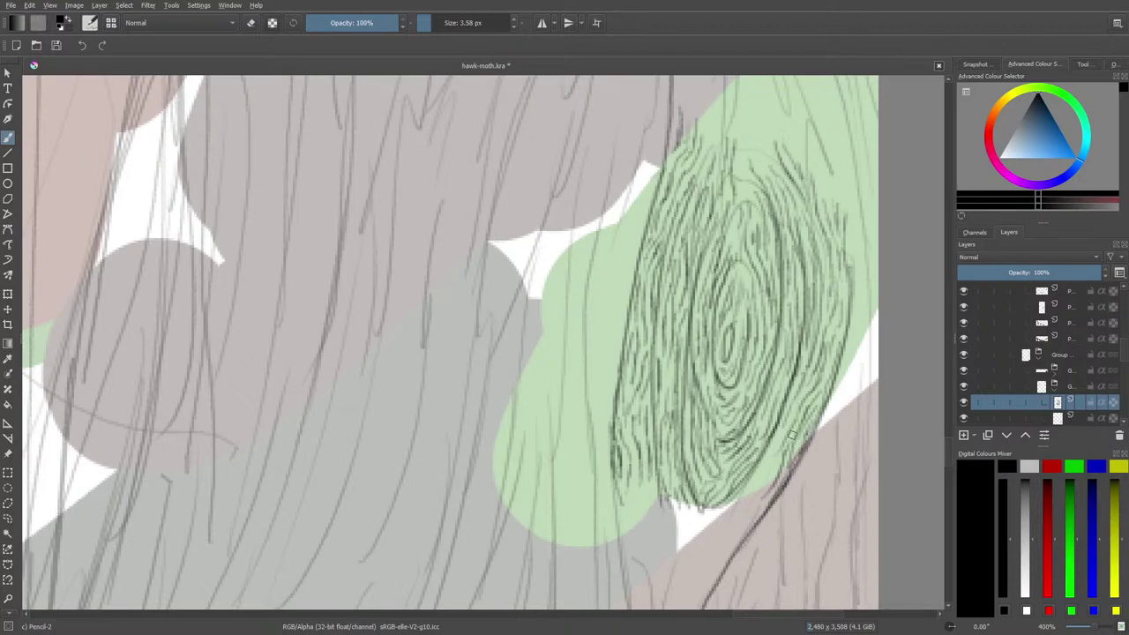
- Ink short grain strokes below the knot, along the left side of the dark diagonal bark line
scroll(792, 436, down, 5)
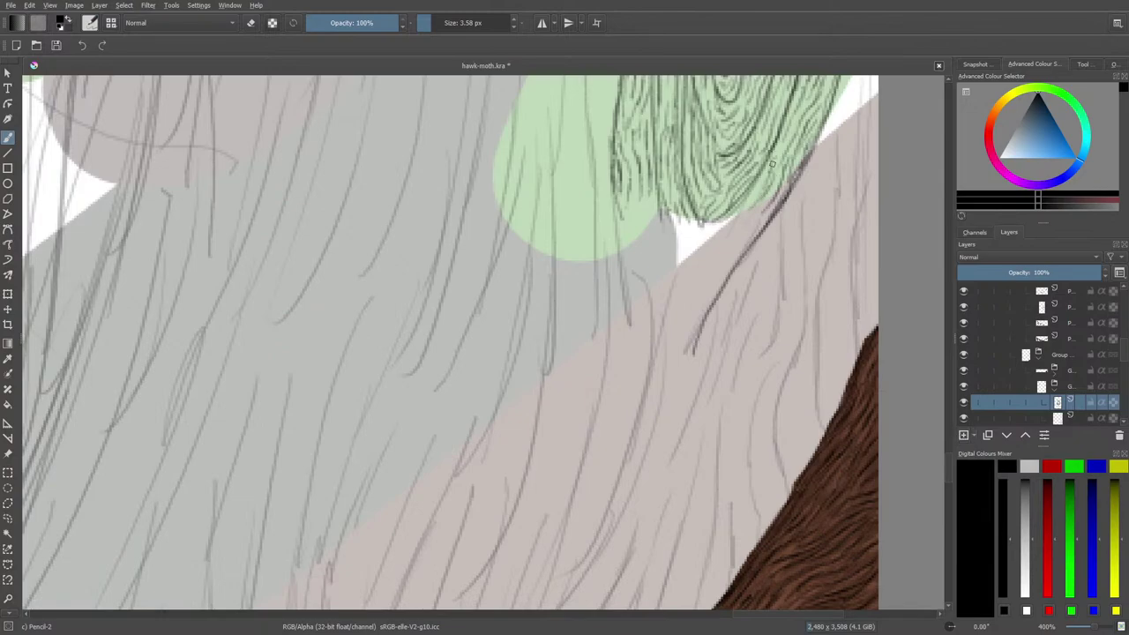
mouse_move(742, 209)
mouse_down()
mouse_move(716, 236)
mouse_move(726, 255)
mouse_up()
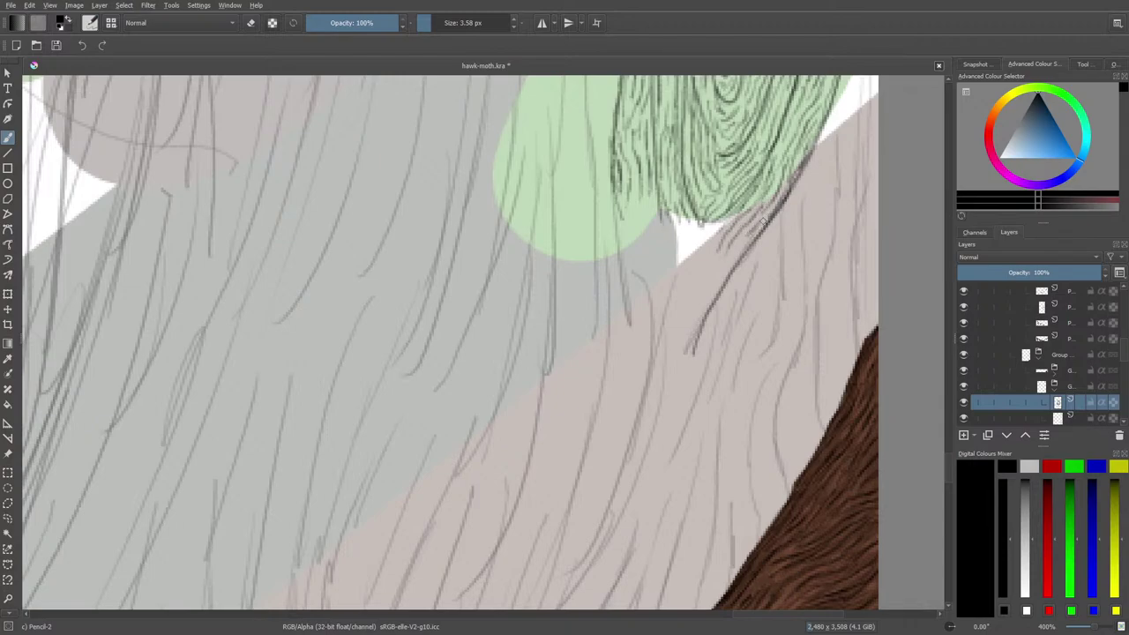
drag(764, 220, 708, 302)
mouse_move(720, 227)
mouse_down()
mouse_move(685, 274)
mouse_move(680, 348)
mouse_move(705, 295)
mouse_up()
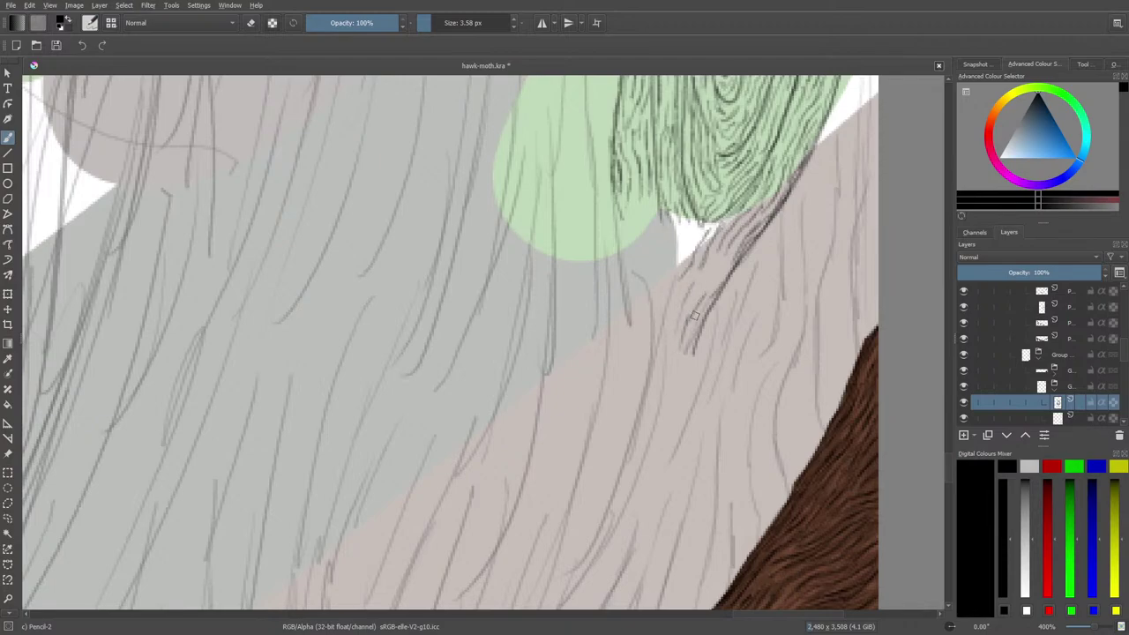
mouse_move(687, 344)
mouse_down()
mouse_move(731, 254)
mouse_move(716, 291)
mouse_move(706, 287)
mouse_move(685, 316)
mouse_up()
mouse_move(718, 260)
mouse_down()
mouse_move(691, 296)
mouse_move(674, 357)
mouse_up()
mouse_move(706, 312)
mouse_down()
mouse_move(691, 355)
mouse_move(702, 323)
mouse_up()
- Fill the bark beneath the knot and the left strip with grain, continuing it down past the diagonal line's lower end
mouse_move(695, 270)
mouse_down()
mouse_move(673, 305)
mouse_move(676, 266)
mouse_up()
mouse_move(699, 224)
mouse_down()
mouse_move(667, 265)
mouse_move(672, 247)
mouse_move(658, 240)
mouse_move(645, 258)
mouse_move(652, 316)
mouse_up()
drag(660, 279, 657, 320)
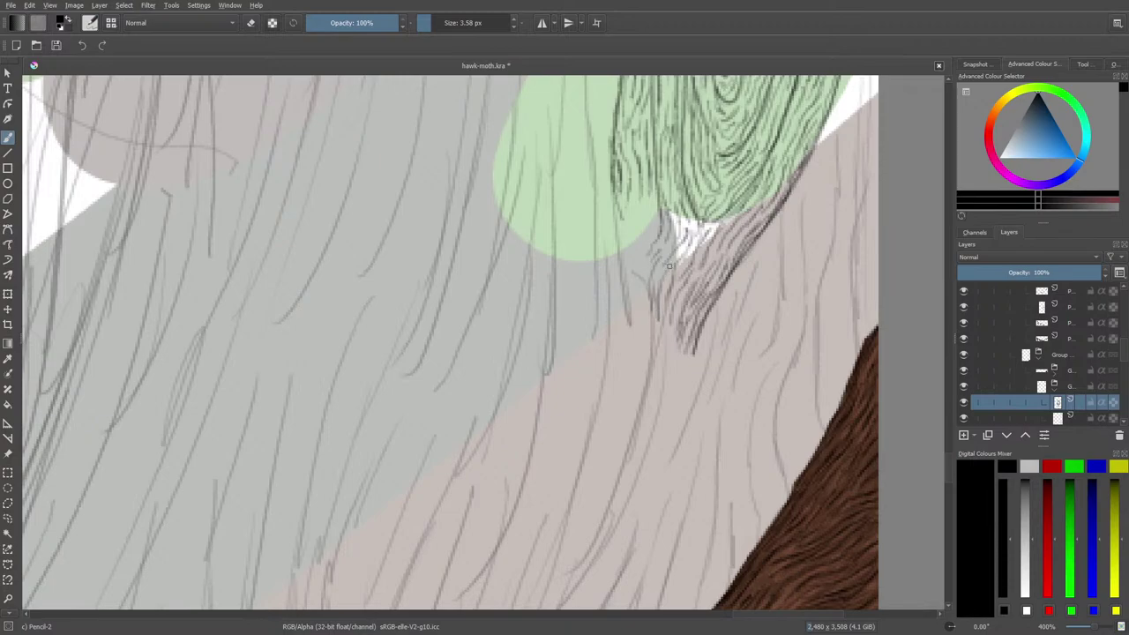
drag(644, 270, 636, 307)
mouse_move(651, 245)
mouse_down()
mouse_move(634, 284)
mouse_move(645, 342)
mouse_up()
mouse_move(652, 213)
mouse_down()
mouse_move(640, 247)
mouse_move(652, 231)
mouse_move(630, 228)
mouse_move(622, 243)
mouse_up()
mouse_move(617, 240)
mouse_down()
mouse_move(617, 250)
mouse_move(614, 211)
mouse_move(628, 330)
mouse_move(631, 263)
mouse_up()
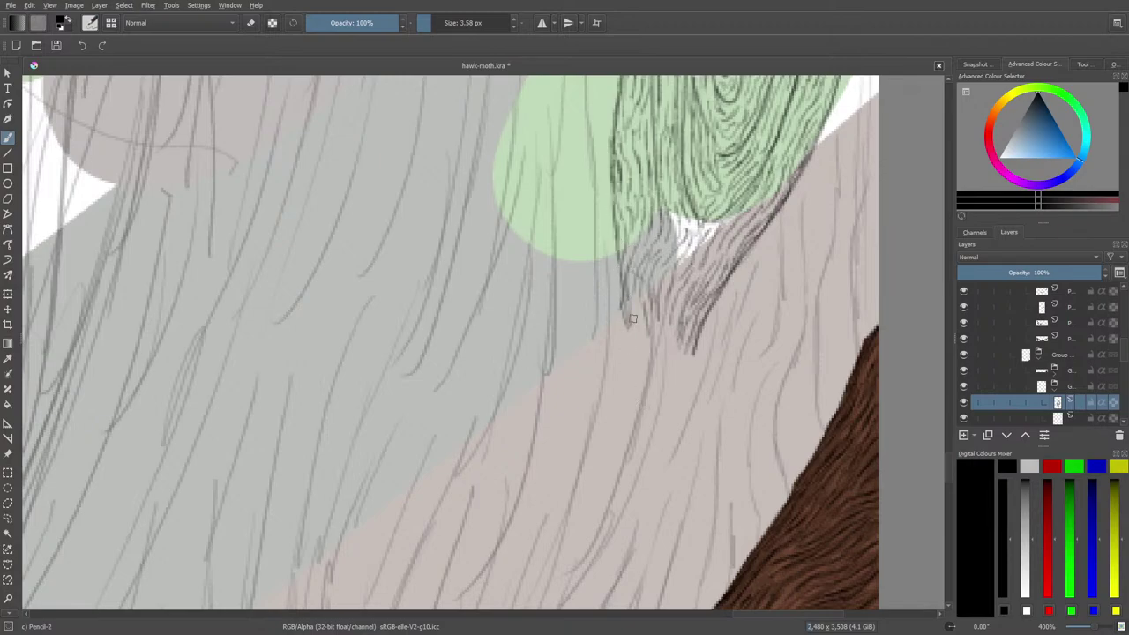
mouse_move(634, 306)
mouse_down()
mouse_move(633, 369)
mouse_move(629, 317)
mouse_move(623, 373)
mouse_move(623, 319)
mouse_move(633, 369)
mouse_move(641, 341)
mouse_move(632, 385)
mouse_move(643, 326)
mouse_move(652, 351)
mouse_move(647, 363)
mouse_move(645, 316)
mouse_move(654, 366)
mouse_move(665, 329)
mouse_move(650, 390)
mouse_move(664, 292)
mouse_move(678, 312)
mouse_move(676, 357)
mouse_move(659, 424)
mouse_move(645, 440)
mouse_move(649, 400)
mouse_move(632, 445)
mouse_move(656, 380)
mouse_move(699, 356)
mouse_up()
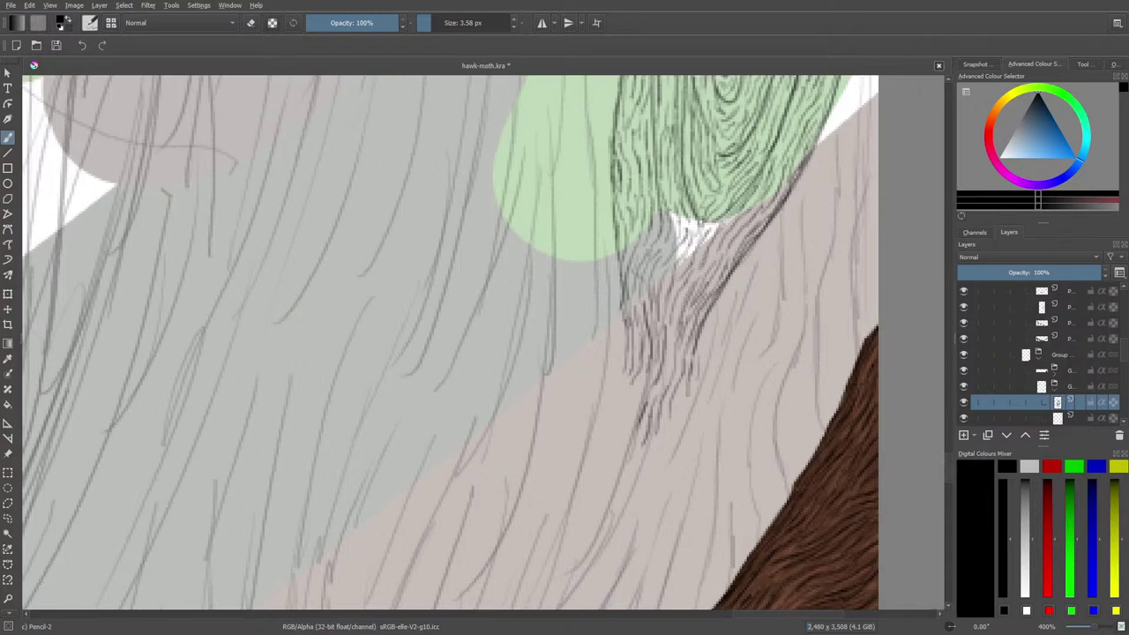
- Add downward grain strokes on the right side of the diagonal bark line, around its lower half
mouse_move(950, 461)
mouse_down()
mouse_move(949, 446)
mouse_move(951, 461)
mouse_up()
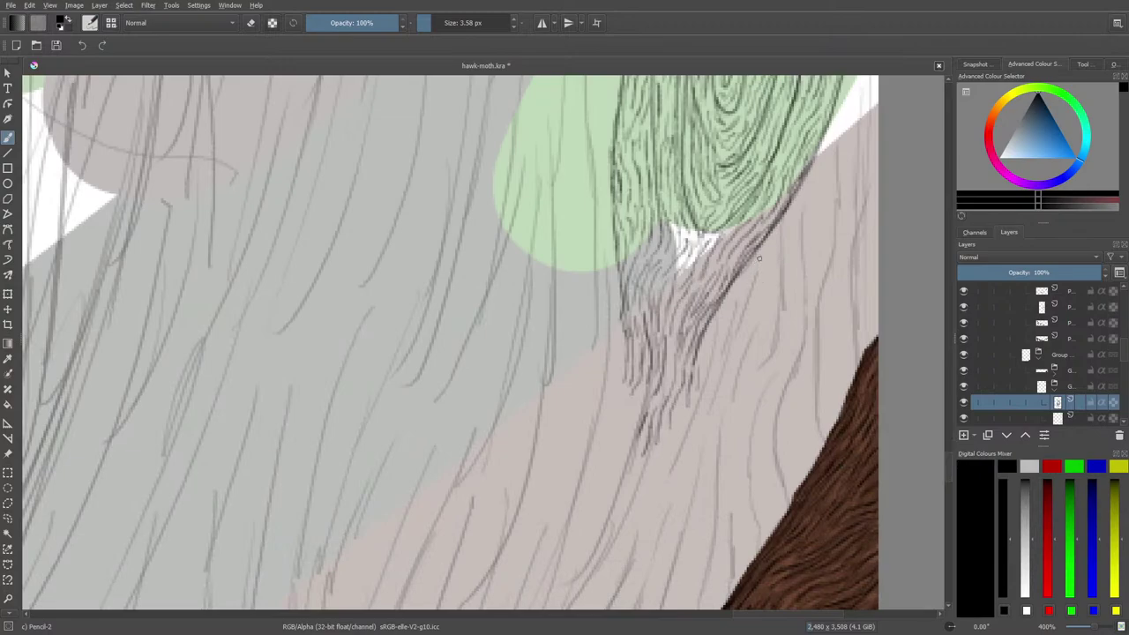
drag(759, 261, 740, 326)
mouse_move(758, 281)
mouse_down()
mouse_move(765, 256)
mouse_move(714, 362)
mouse_up()
drag(733, 294, 689, 427)
drag(711, 388, 695, 425)
drag(722, 360, 714, 410)
drag(737, 341, 734, 389)
drag(752, 319, 738, 388)
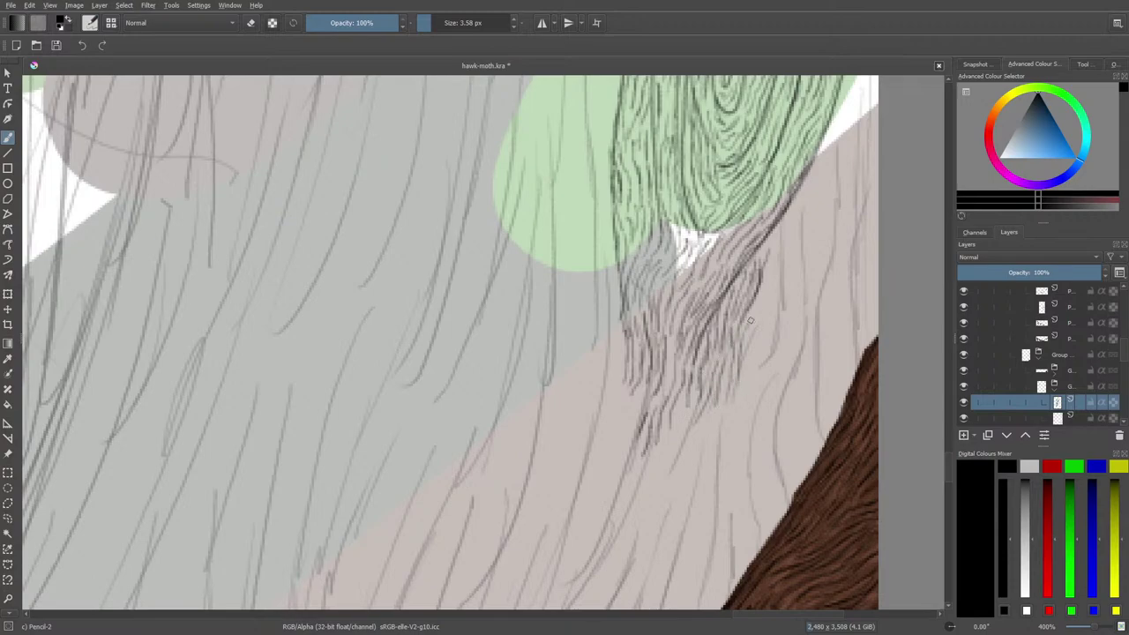
- Widen the grain patch right of the diagonal line with strokes running from its upper part to the patch's lower edge
drag(768, 291, 748, 322)
mouse_move(780, 247)
mouse_down()
mouse_move(760, 298)
mouse_move(768, 254)
mouse_move(756, 270)
mouse_up()
drag(784, 219, 751, 377)
drag(772, 321, 739, 393)
drag(753, 352, 740, 398)
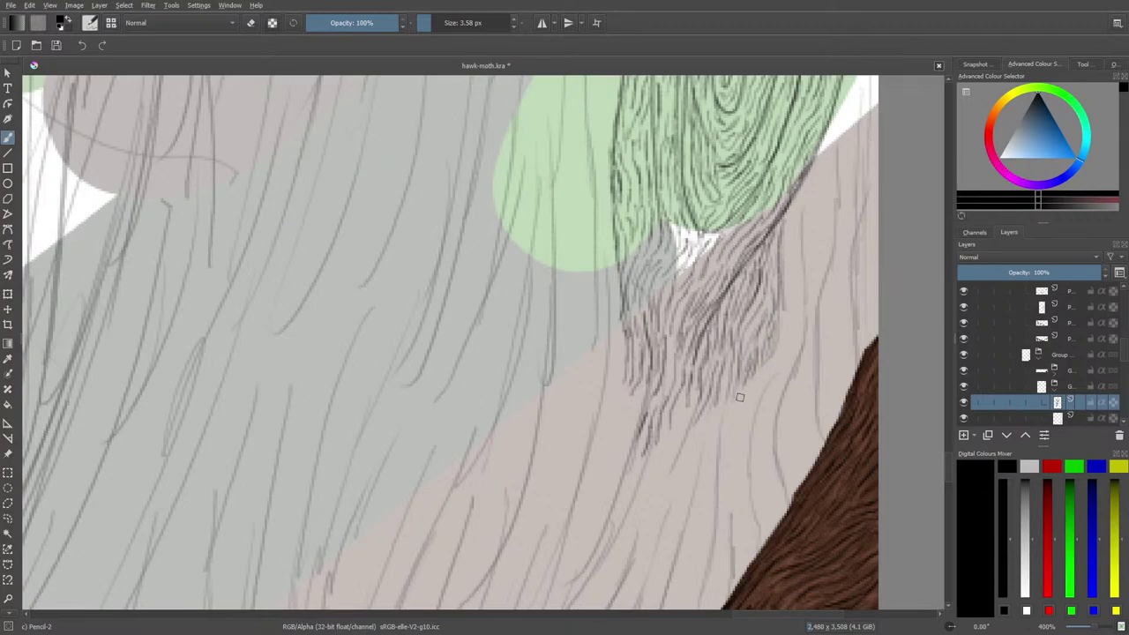
- Extend the grain along the patch's right edge and up towards the top of the diagonal line
drag(786, 314, 782, 344)
drag(788, 294, 784, 319)
drag(792, 280, 791, 289)
mouse_move(791, 238)
mouse_down()
mouse_move(786, 290)
mouse_move(790, 219)
mouse_up()
mouse_move(795, 311)
mouse_down()
mouse_move(804, 198)
mouse_move(796, 233)
mouse_move(798, 265)
mouse_move(814, 179)
mouse_move(803, 231)
mouse_up()
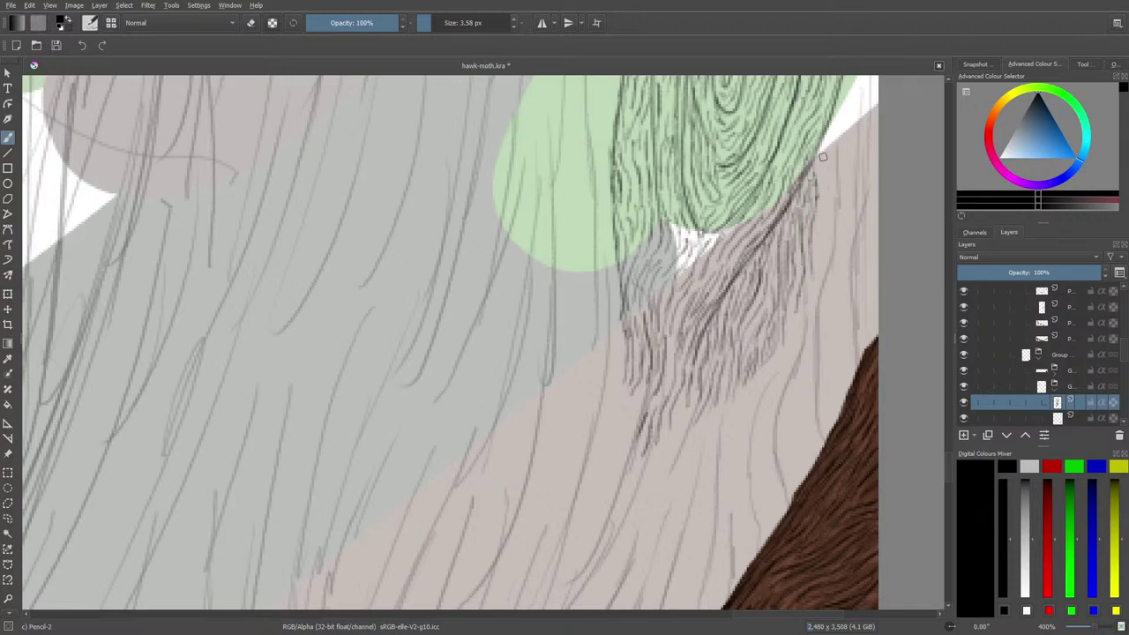
- Draw the long bark strands near the canvas's right edge and fill them with grain down to the brown root
mouse_move(823, 157)
mouse_down()
mouse_move(822, 251)
mouse_move(820, 165)
mouse_move(835, 143)
mouse_move(834, 281)
mouse_up()
mouse_move(829, 237)
mouse_down()
mouse_move(830, 210)
mouse_move(819, 311)
mouse_up()
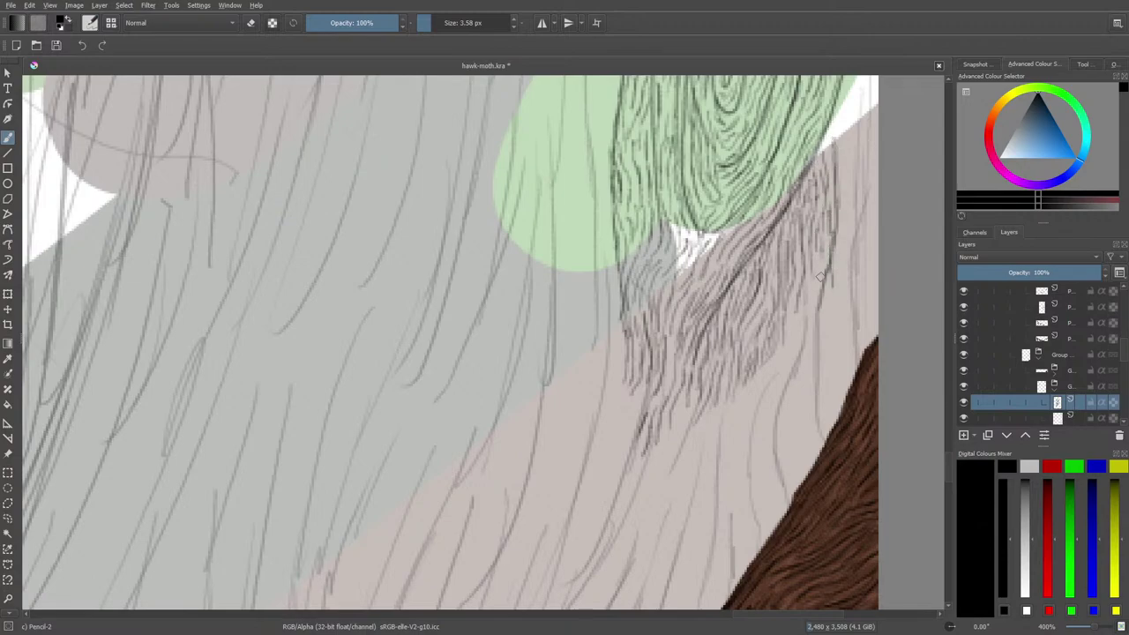
mouse_move(820, 256)
mouse_down()
mouse_move(806, 317)
mouse_move(817, 342)
mouse_move(820, 326)
mouse_move(821, 433)
mouse_move(814, 443)
mouse_move(809, 359)
mouse_move(785, 426)
mouse_move(806, 345)
mouse_move(775, 435)
mouse_move(789, 439)
mouse_move(794, 419)
mouse_move(800, 485)
mouse_move(797, 501)
mouse_move(788, 437)
mouse_move(780, 503)
mouse_move(777, 429)
mouse_move(799, 437)
mouse_move(807, 489)
mouse_move(796, 403)
mouse_move(797, 458)
mouse_move(806, 430)
mouse_move(812, 465)
mouse_move(818, 457)
mouse_move(814, 391)
mouse_move(834, 433)
mouse_move(830, 327)
mouse_move(821, 379)
mouse_up()
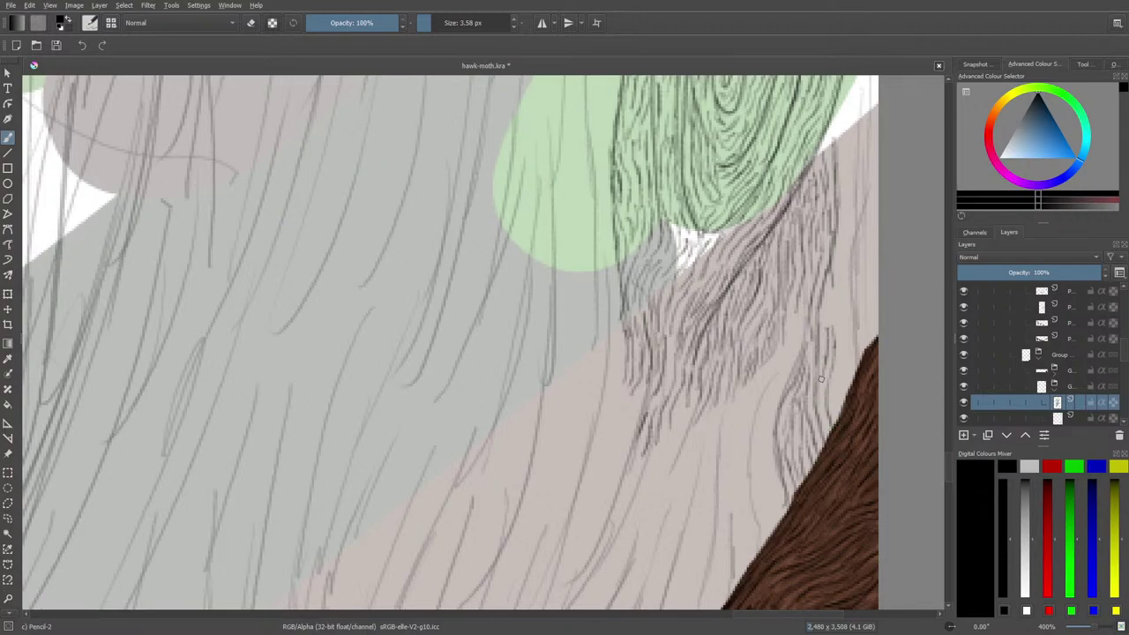
mouse_move(823, 337)
mouse_down()
mouse_move(827, 303)
mouse_move(839, 349)
mouse_up()
- Examine the inked bark in the context of the whole illustration
mouse_move(1097, 628)
mouse_down()
mouse_move(1065, 628)
mouse_move(1075, 627)
mouse_up()
key(minus)
key(minus)
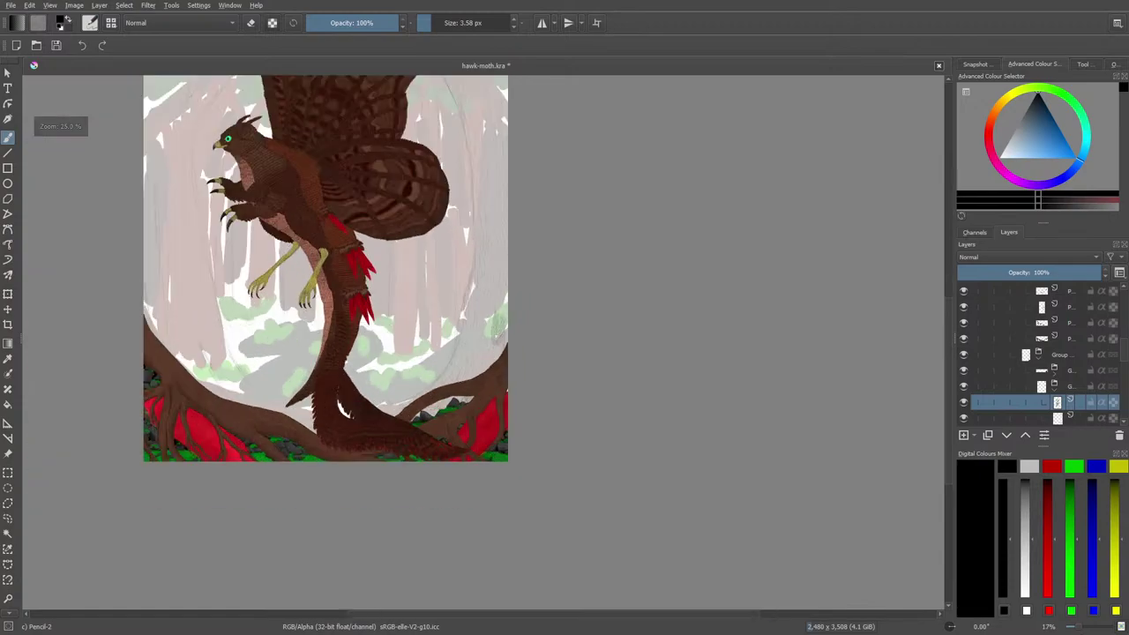
key(plus)
key(plus)
key(plus)
key(plus)
key(plus)
key(plus)
key(plus)
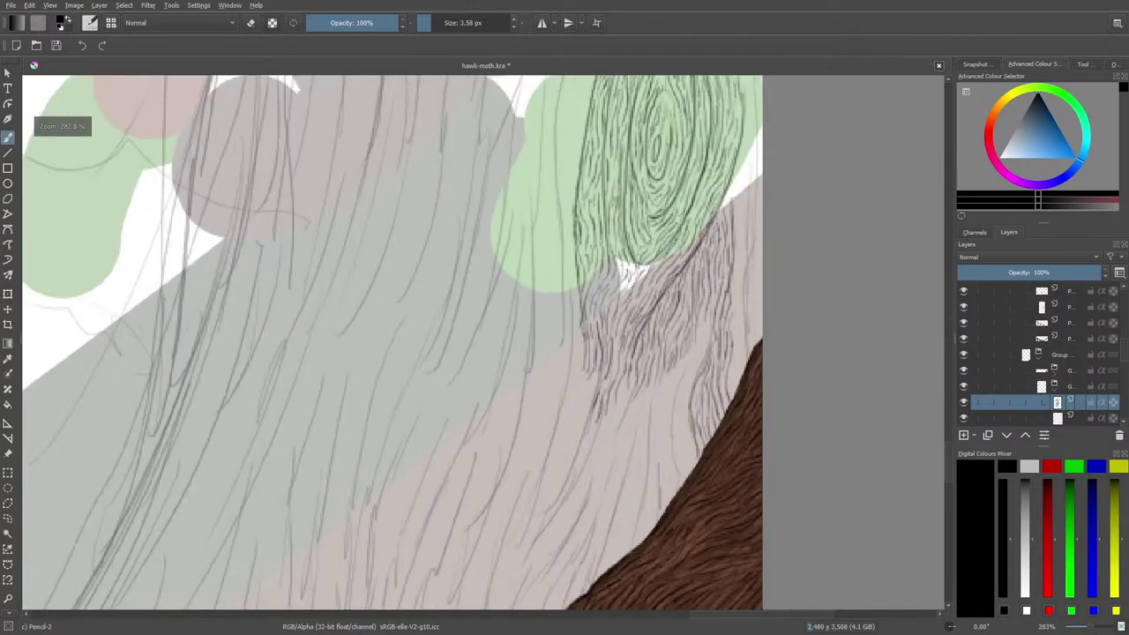
key(minus)
key(plus)
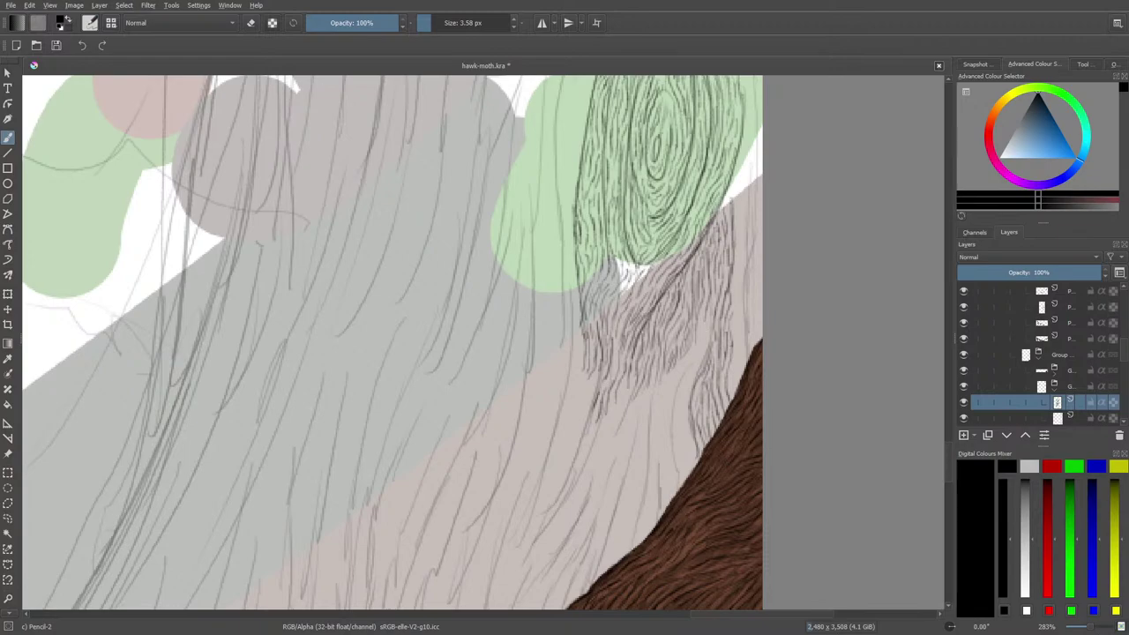
- Fill the gap between the upper grain patch and the strands by the brown root with flowing strokes
drag(948, 450, 952, 459)
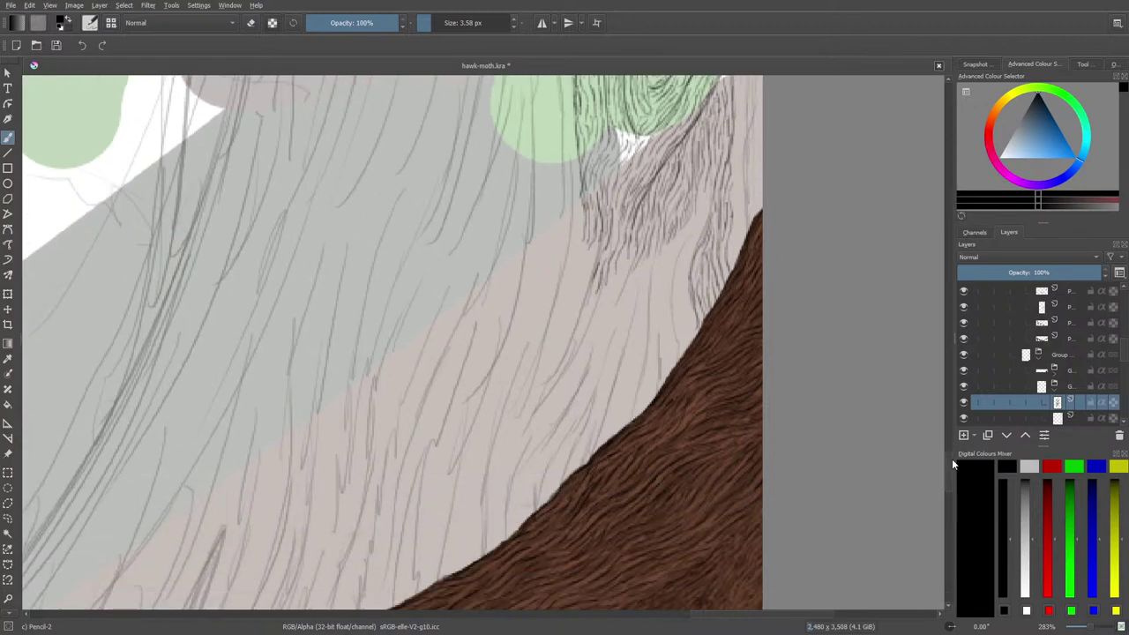
click(1093, 629)
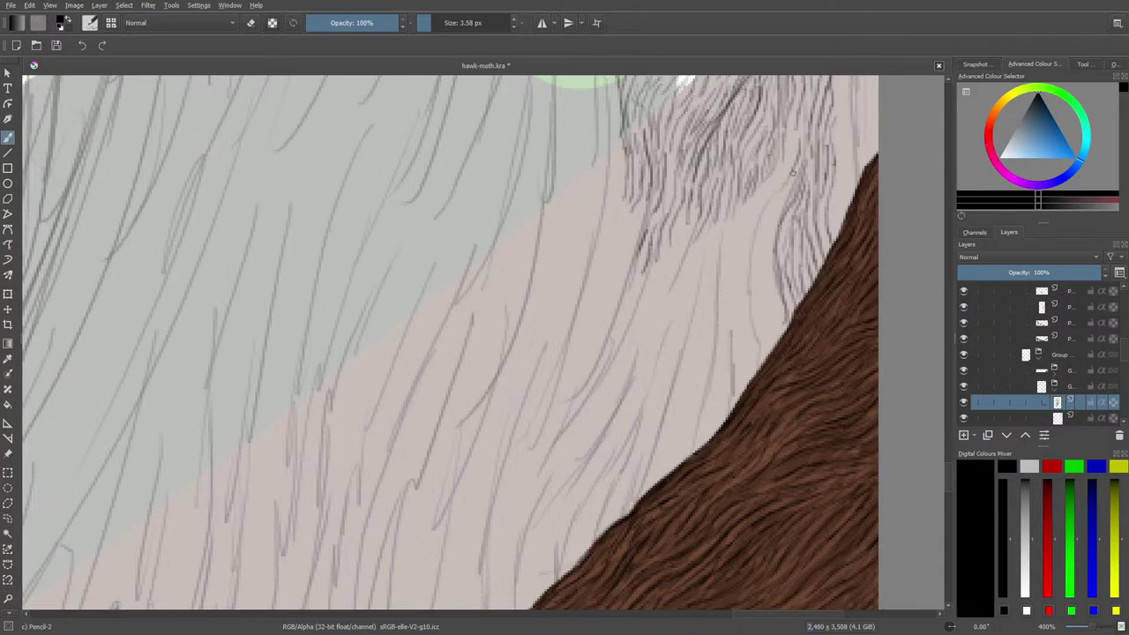
drag(794, 146, 747, 230)
mouse_move(770, 176)
mouse_down()
mouse_move(735, 231)
mouse_move(779, 167)
mouse_move(748, 259)
mouse_up()
drag(776, 196, 765, 248)
drag(760, 270, 762, 337)
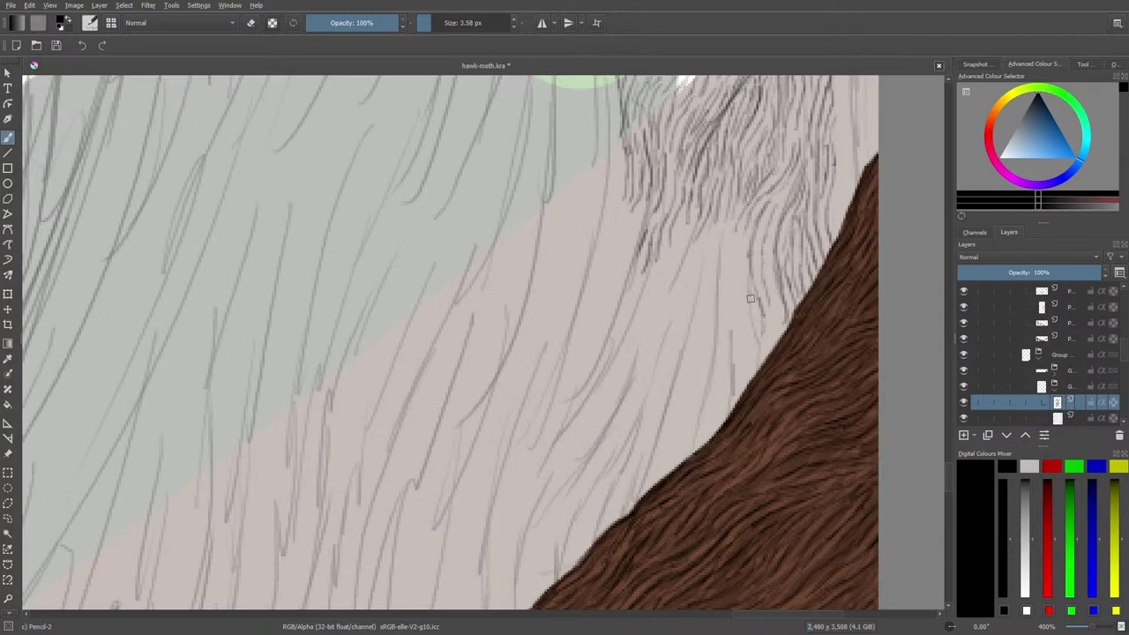
- Continue the grain down to the brown root's edge and begin the adjoining strip on its left
drag(751, 299, 756, 376)
mouse_move(751, 336)
mouse_down()
mouse_move(755, 381)
mouse_move(769, 367)
mouse_up()
mouse_move(775, 306)
mouse_down()
mouse_move(781, 357)
mouse_move(777, 343)
mouse_up()
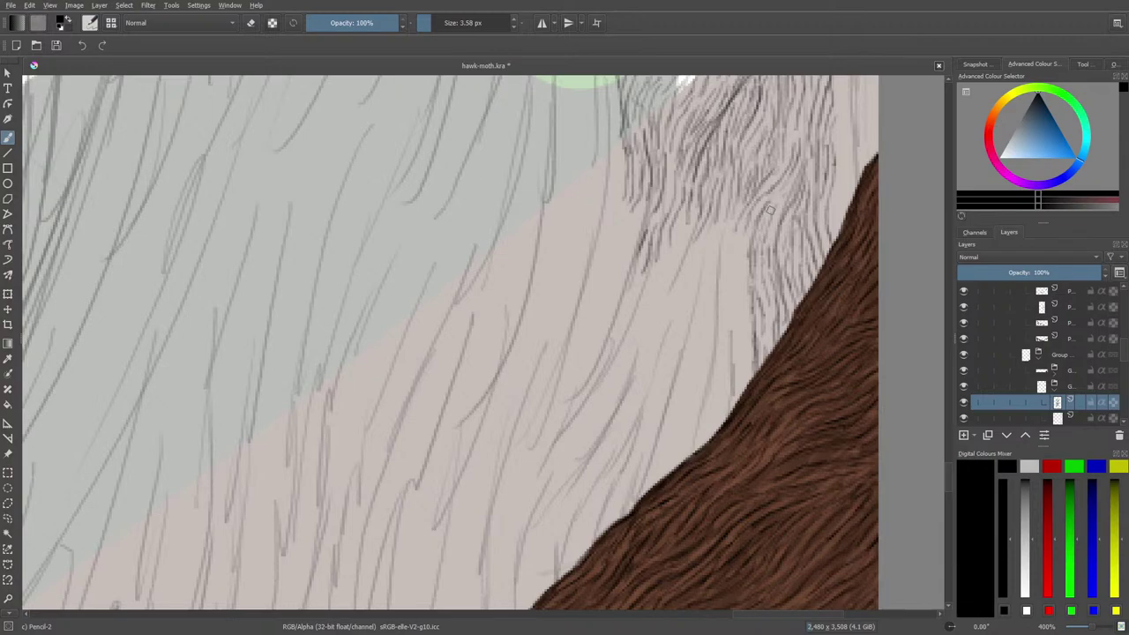
mouse_move(740, 238)
mouse_down()
mouse_move(747, 388)
mouse_move(740, 361)
mouse_up()
mouse_move(737, 404)
mouse_down()
mouse_move(723, 260)
mouse_move(707, 357)
mouse_move(726, 368)
mouse_move(719, 431)
mouse_up()
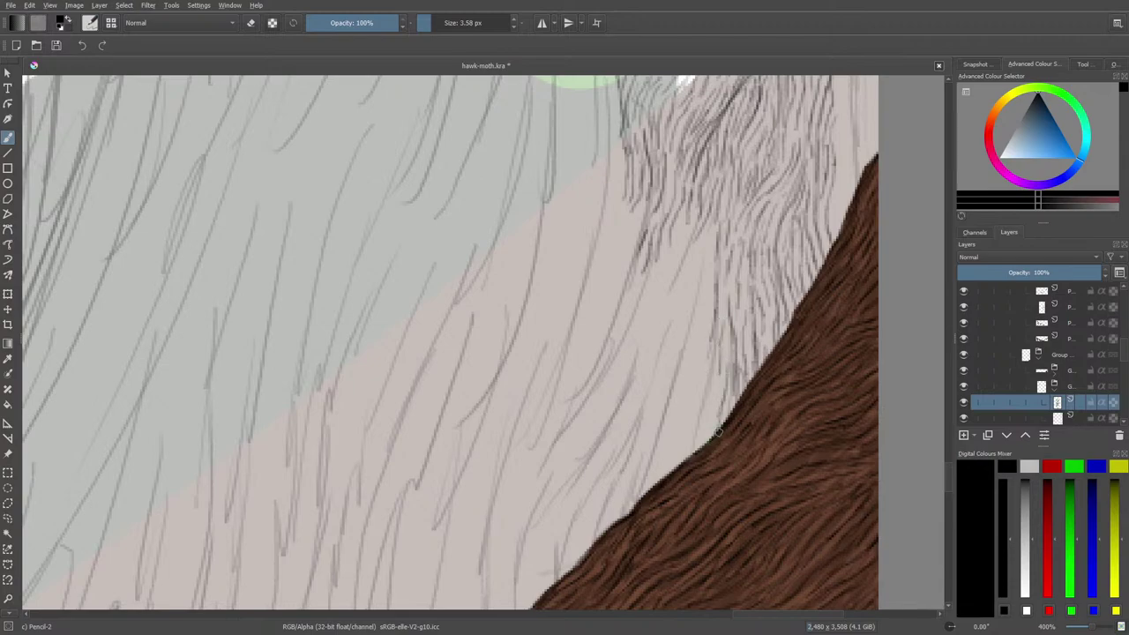
- Fill the strip left of the finished grain with fine vertical strokes reaching down to the brown root
drag(713, 387, 704, 455)
drag(711, 362, 691, 444)
drag(709, 351, 707, 374)
mouse_move(711, 323)
mouse_down()
mouse_move(710, 362)
mouse_move(710, 335)
mouse_up()
drag(708, 279, 695, 340)
drag(699, 281, 686, 429)
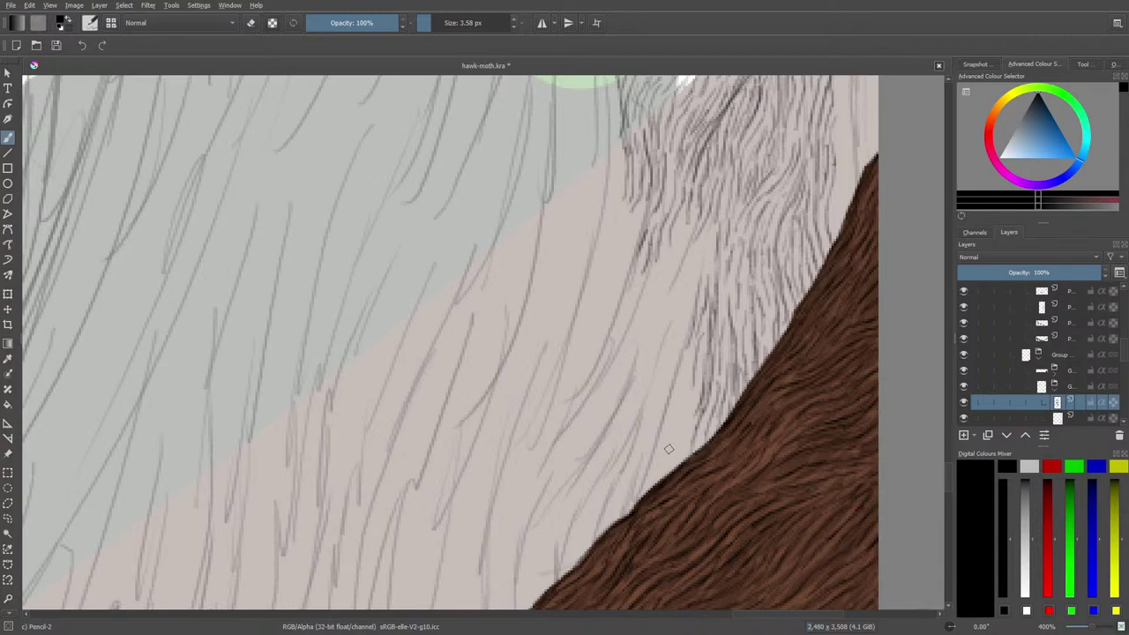
- Extend the bark grain further left, joining it to the upper patch and tapering it down to the brown root
mouse_move(1092, 627)
mouse_down()
mouse_move(1074, 629)
mouse_move(1092, 629)
mouse_up()
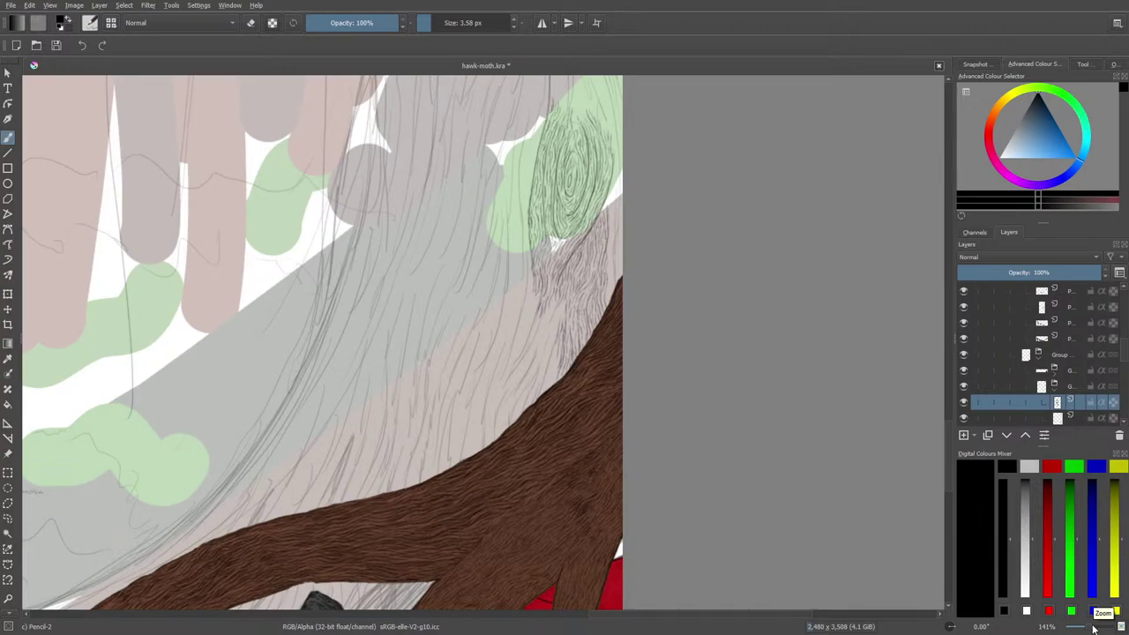
drag(1094, 629, 1099, 629)
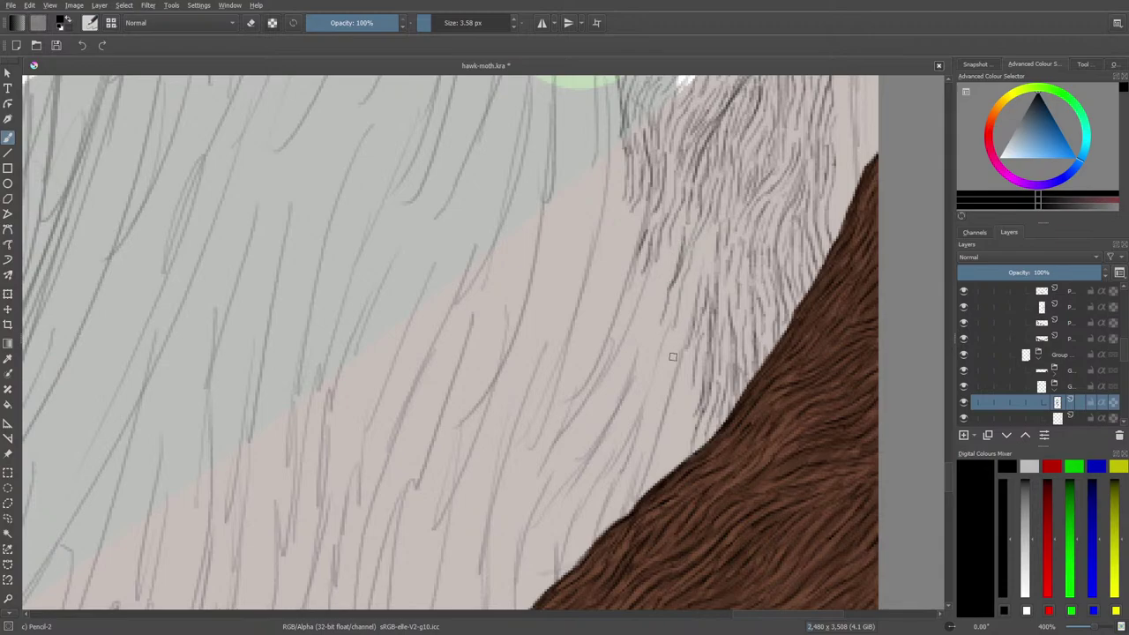
mouse_move(681, 343)
mouse_down()
mouse_move(703, 235)
mouse_move(703, 274)
mouse_move(685, 288)
mouse_move(675, 344)
mouse_up()
mouse_move(723, 283)
mouse_down()
mouse_move(720, 346)
mouse_move(674, 405)
mouse_move(665, 470)
mouse_up()
mouse_move(678, 369)
mouse_down()
mouse_move(635, 508)
mouse_move(690, 394)
mouse_move(670, 450)
mouse_move(688, 424)
mouse_move(682, 461)
mouse_up()
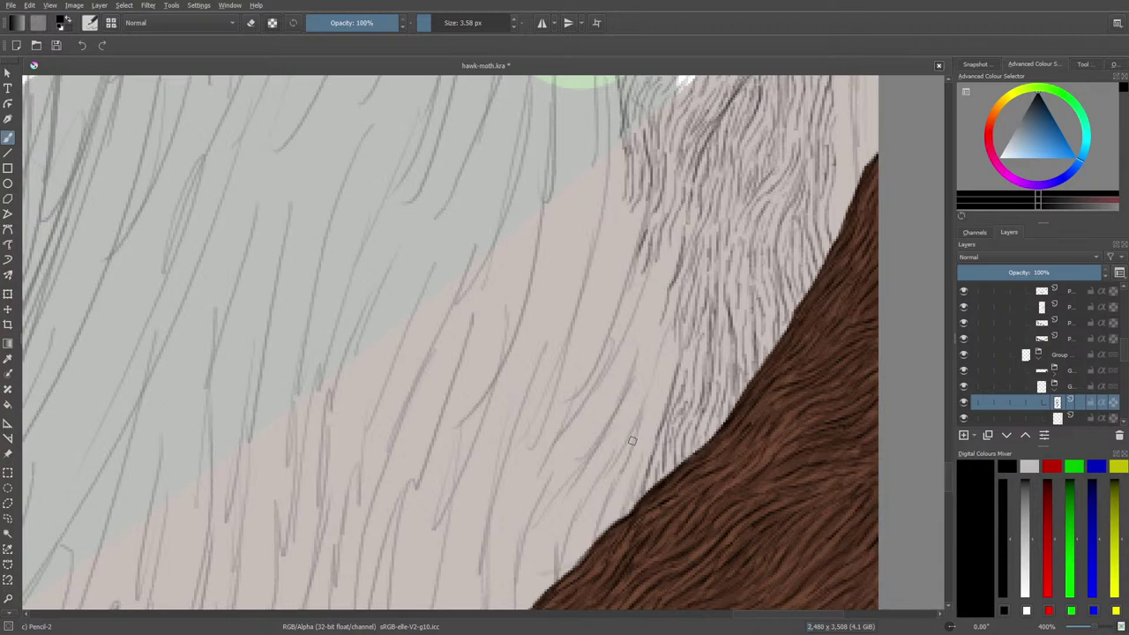
- Extend the fine bark strokes down and left along the brown root's edge, tapering them upward beside the finished grain
mouse_move(633, 438)
mouse_down()
mouse_move(600, 533)
mouse_move(633, 469)
mouse_move(621, 518)
mouse_move(648, 452)
mouse_up()
mouse_move(637, 503)
mouse_down()
mouse_move(653, 432)
mouse_move(611, 507)
mouse_move(649, 384)
mouse_up()
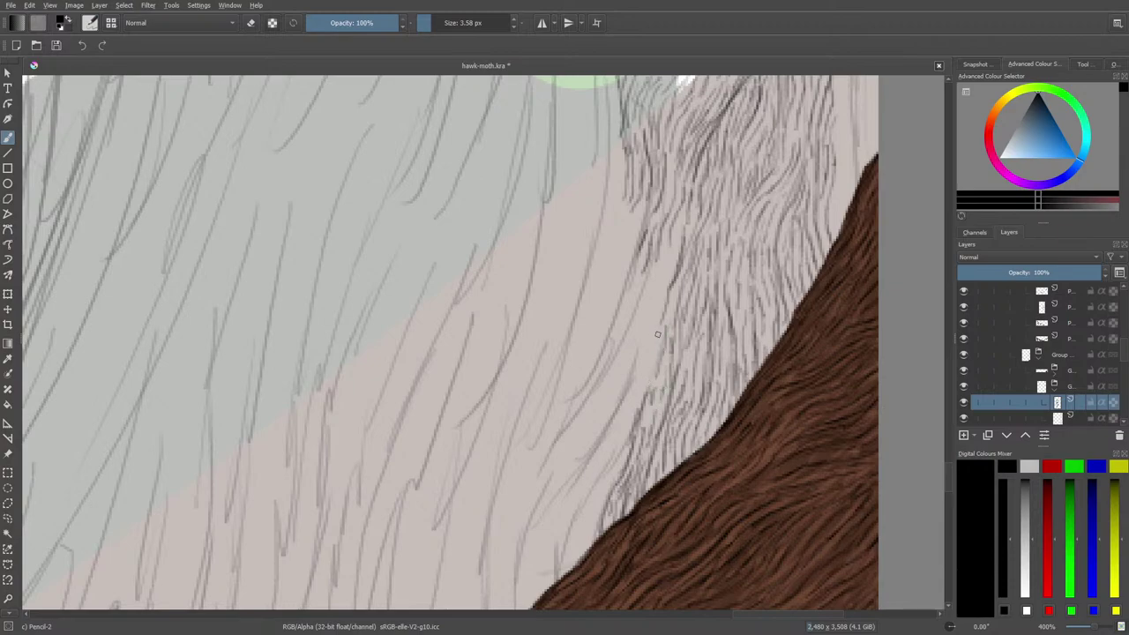
drag(629, 437, 608, 470)
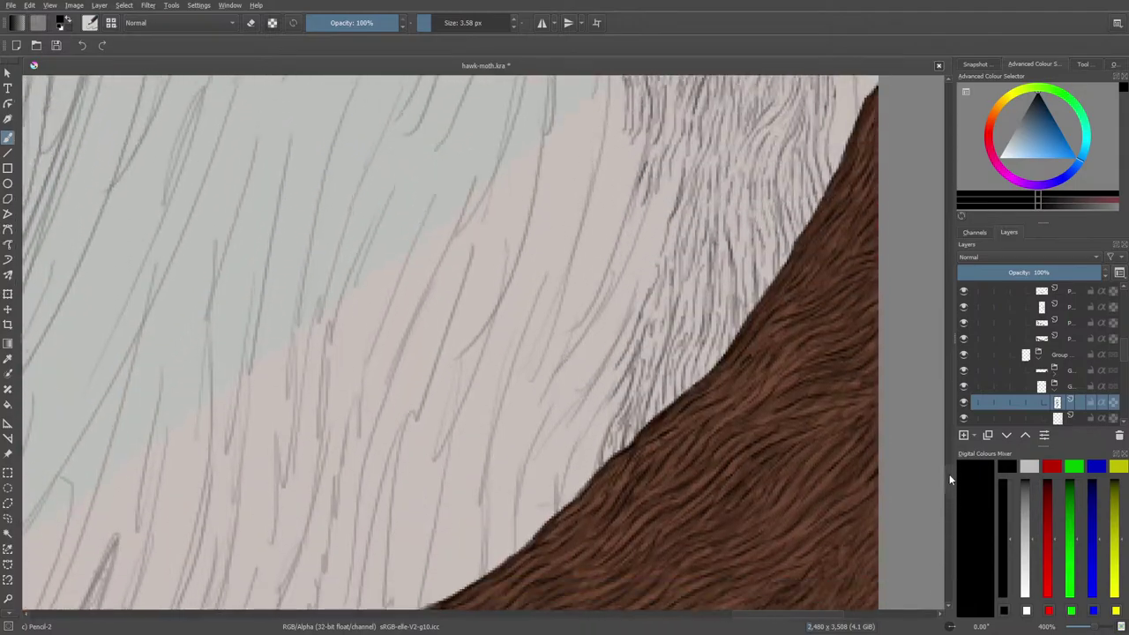
- Examine the inked trunk and the wider lower composition, including the feathered tail, roots and background shapes
drag(949, 480, 953, 470)
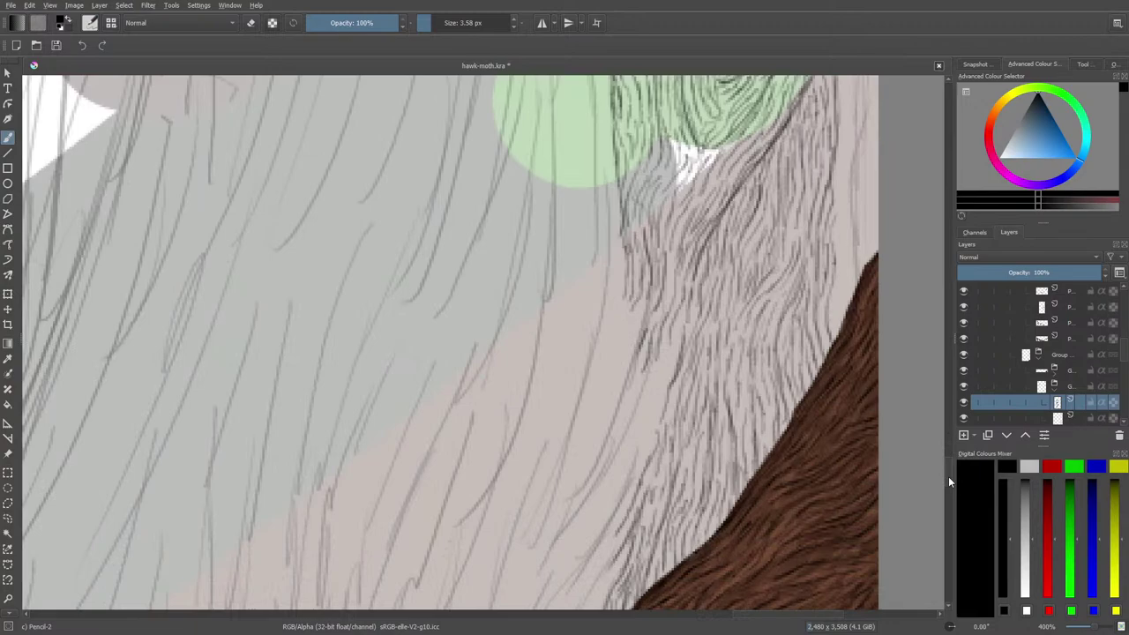
drag(949, 476, 958, 546)
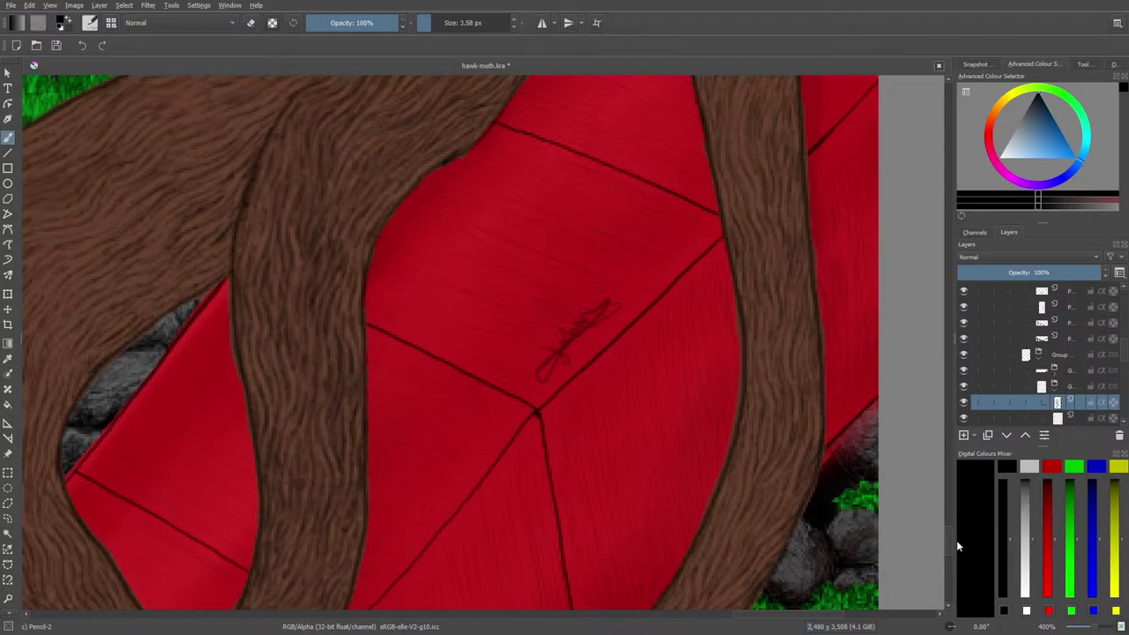
drag(1095, 627, 1085, 629)
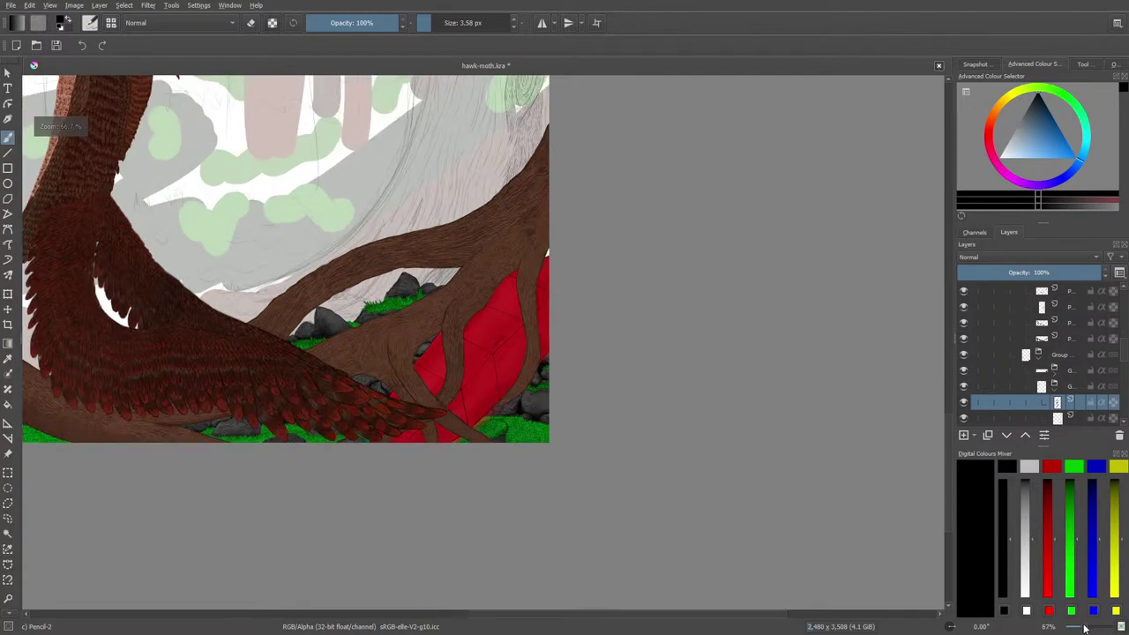
drag(657, 629, 535, 582)
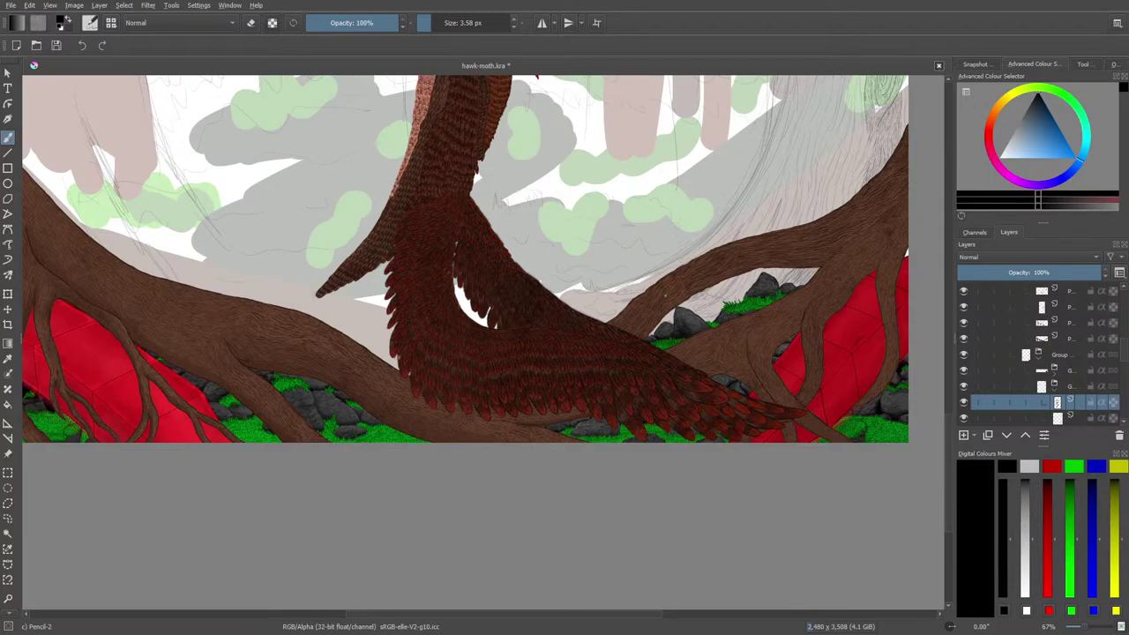
click(1088, 629)
drag(570, 612, 739, 610)
drag(948, 492, 953, 437)
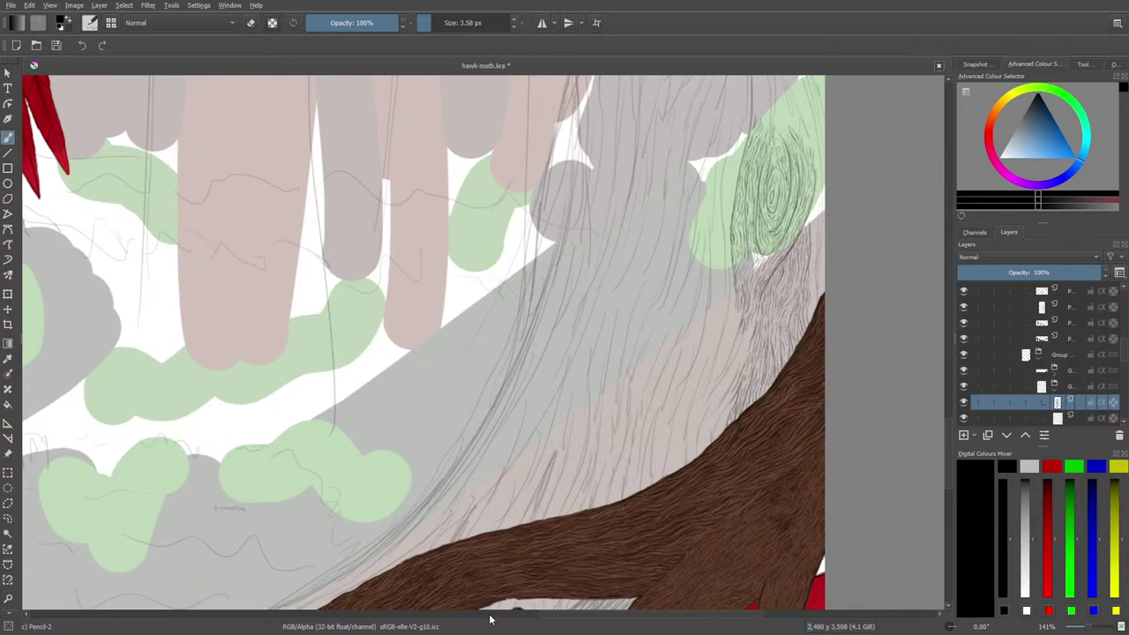
drag(551, 615, 465, 624)
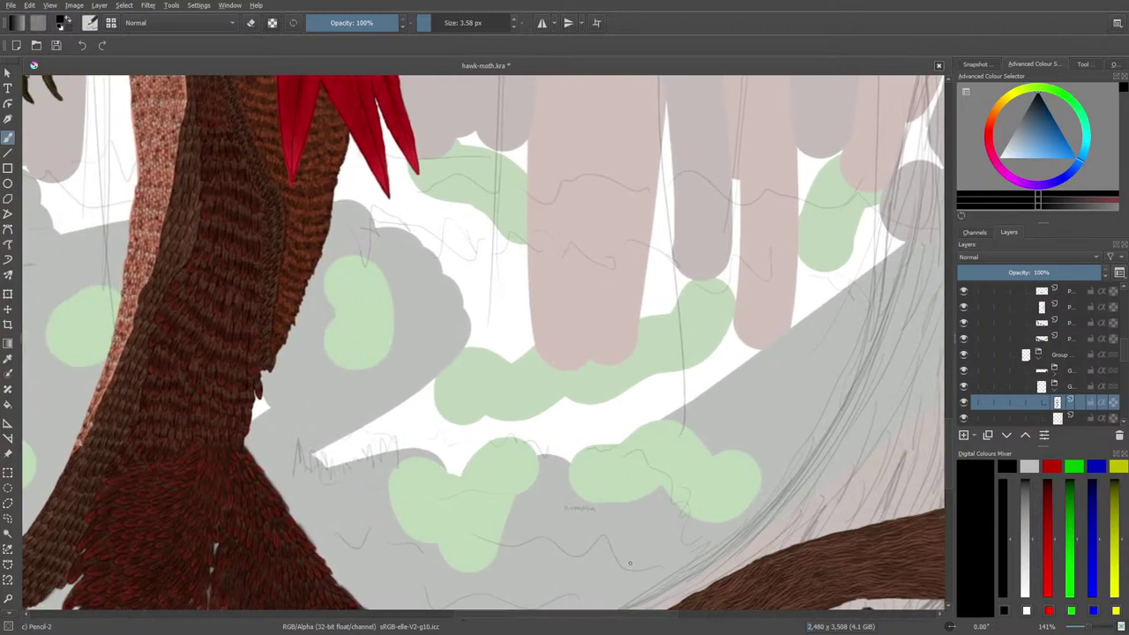
drag(601, 453, 582, 556)
drag(621, 471, 653, 510)
drag(574, 547, 690, 523)
drag(667, 463, 673, 364)
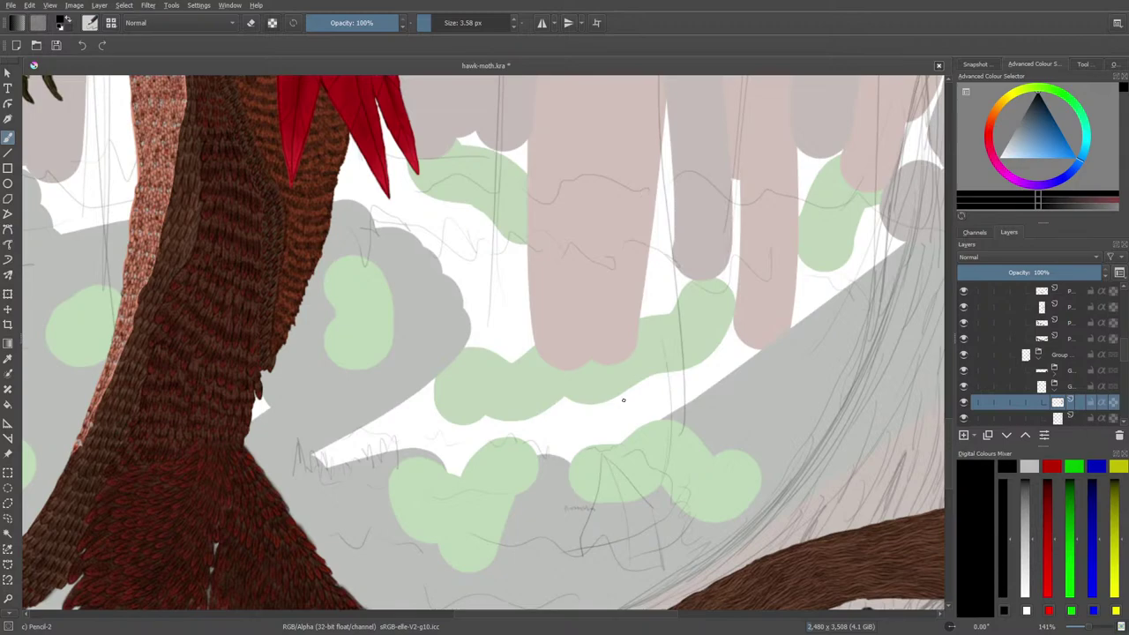
key(e)
mouse_move(609, 481)
mouse_down()
mouse_move(567, 548)
mouse_move(626, 556)
mouse_move(678, 456)
mouse_move(589, 394)
mouse_up()
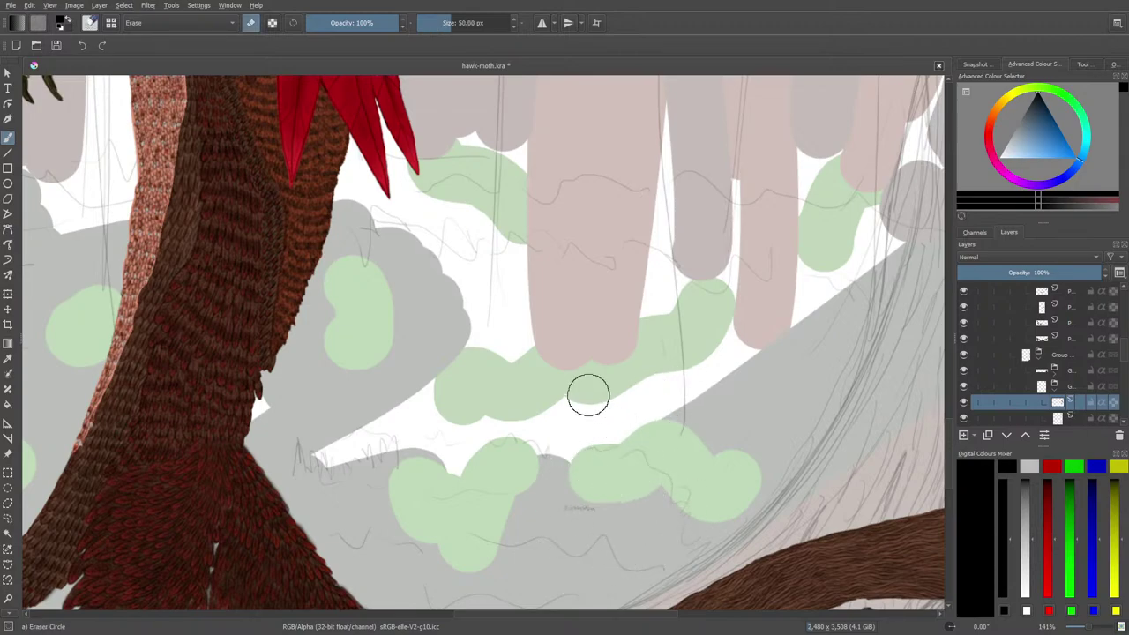
- With the 3.58 px pencil, ink a dark curved contour along the left edge of the open gap in the bark grain
mouse_move(615, 615)
mouse_down()
mouse_move(664, 615)
mouse_move(715, 588)
mouse_up()
key(/)
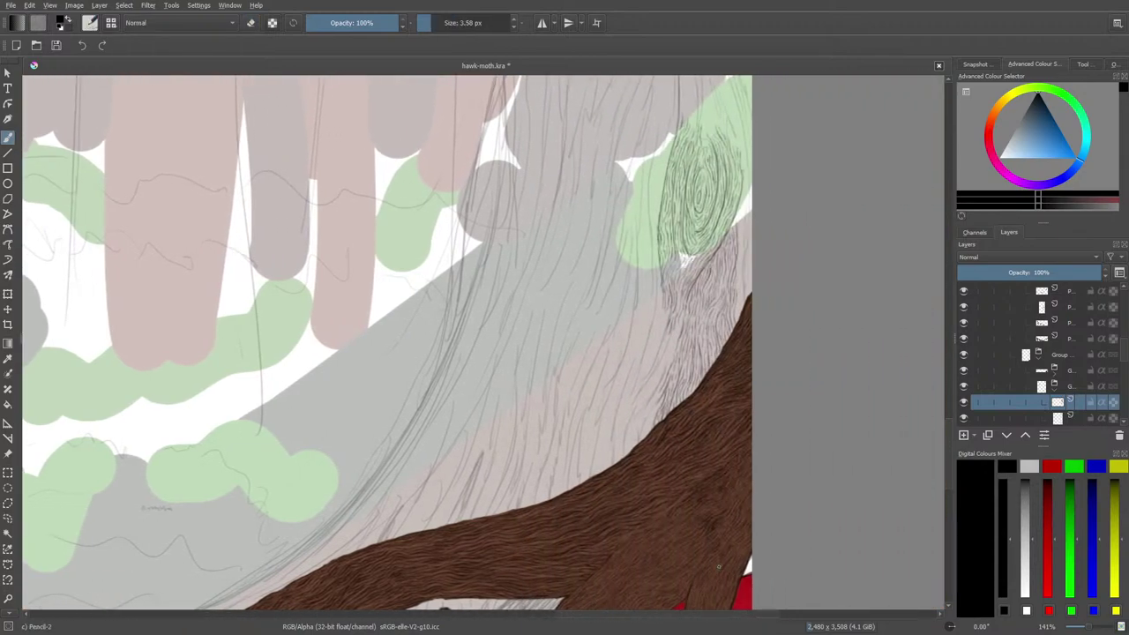
click(1085, 629)
drag(698, 613, 732, 611)
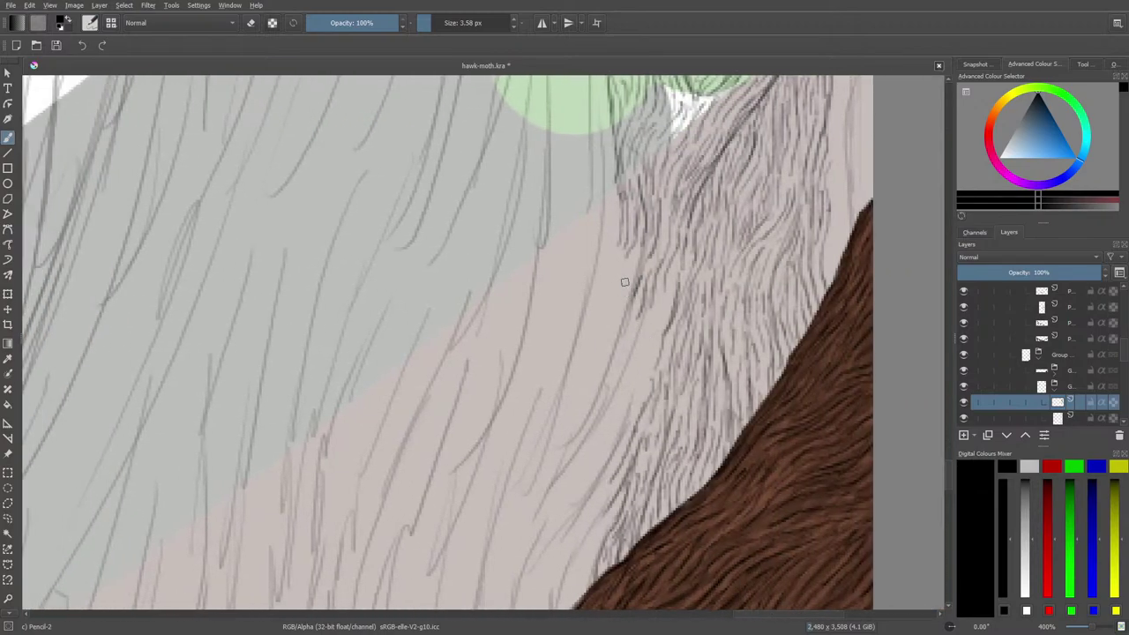
drag(624, 282, 617, 358)
mouse_move(628, 311)
mouse_down()
mouse_move(608, 388)
mouse_move(584, 422)
mouse_up()
drag(608, 375, 579, 444)
mouse_move(616, 397)
mouse_down()
mouse_move(601, 434)
mouse_move(606, 417)
mouse_up()
mouse_move(623, 368)
mouse_down()
mouse_move(578, 476)
mouse_move(600, 465)
mouse_move(625, 408)
mouse_up()
mouse_move(655, 339)
mouse_down()
mouse_move(632, 413)
mouse_move(650, 354)
mouse_move(644, 381)
mouse_up()
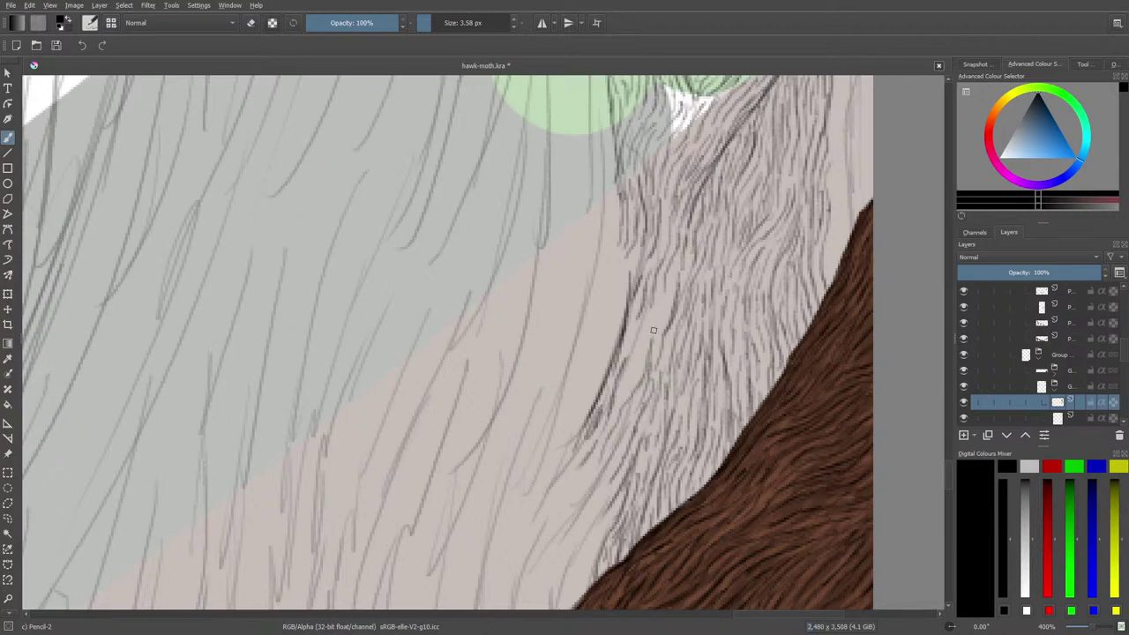
- Fill the gap between the dark contour and the finished grain with flowing bark strokes, tapering the lower end
drag(667, 288, 623, 392)
drag(642, 320, 620, 360)
drag(628, 260, 585, 402)
drag(591, 397, 574, 424)
drag(576, 431, 567, 440)
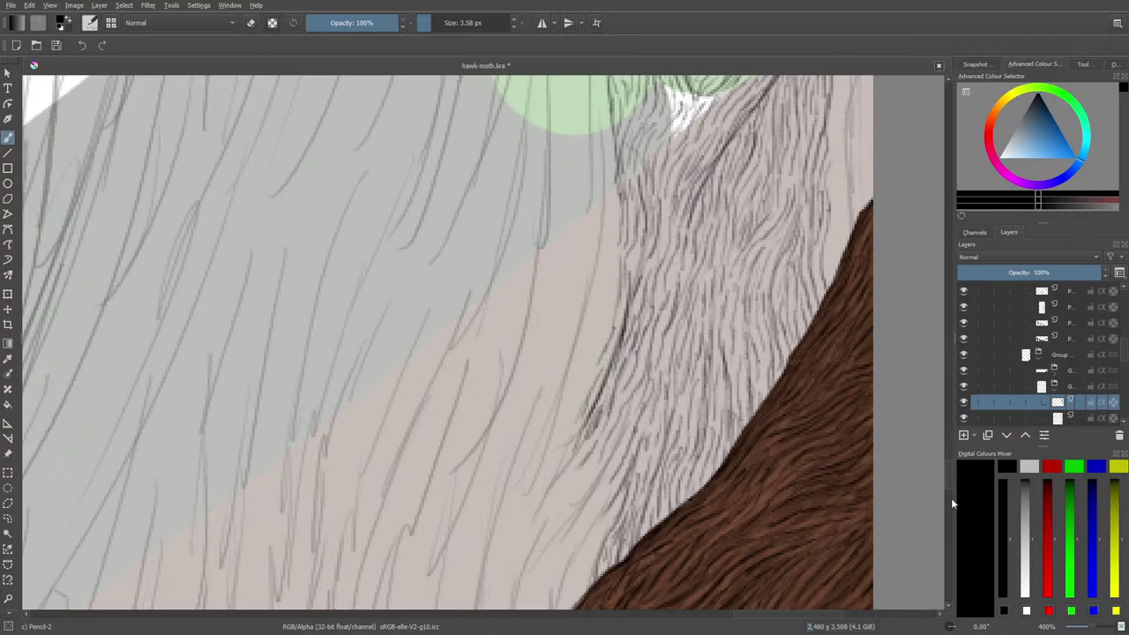
- Fill the narrow trunk strip between the finished grain and the canvas edge with fine strokes, from the brown root upward
mouse_move(951, 498)
mouse_down()
mouse_move(950, 446)
mouse_move(950, 467)
mouse_move(956, 453)
mouse_up()
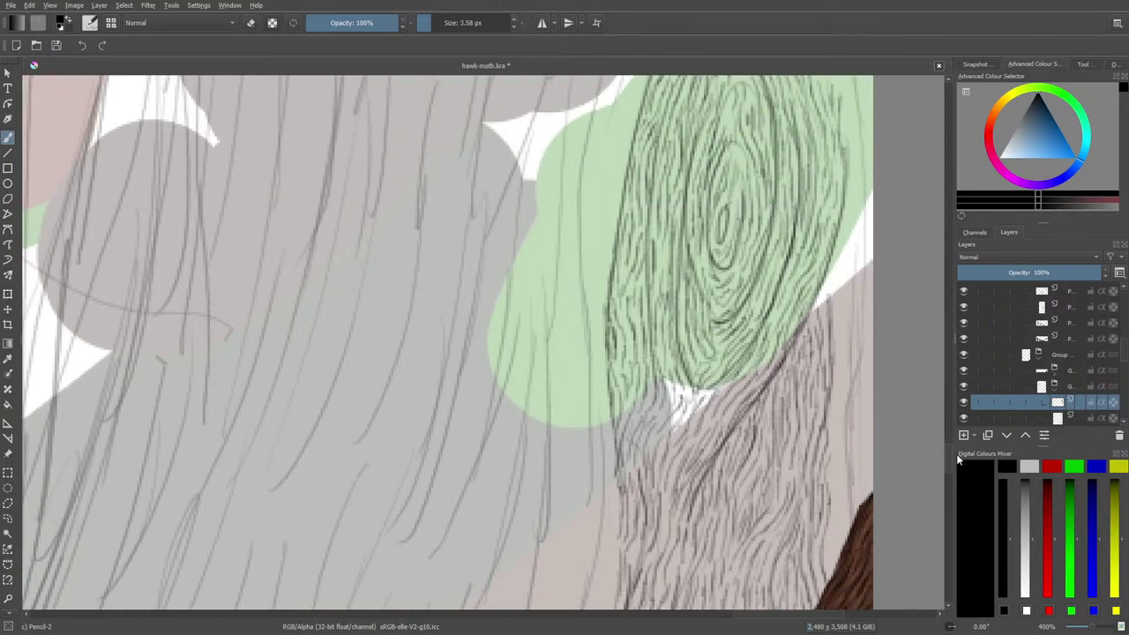
drag(833, 570, 839, 474)
drag(842, 543, 849, 485)
mouse_move(849, 492)
mouse_down()
mouse_move(847, 450)
mouse_move(834, 489)
mouse_move(847, 480)
mouse_move(845, 408)
mouse_move(834, 429)
mouse_move(833, 438)
mouse_move(856, 338)
mouse_move(854, 382)
mouse_up()
drag(854, 452, 866, 388)
mouse_move(853, 433)
mouse_down()
mouse_move(857, 517)
mouse_move(867, 400)
mouse_up()
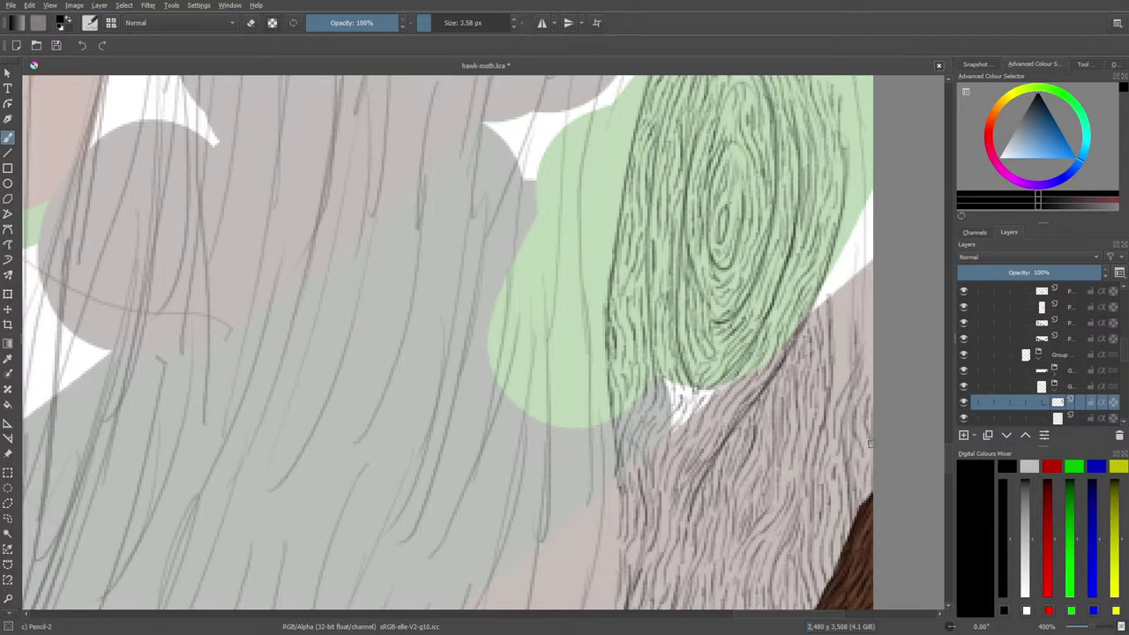
drag(838, 390, 860, 279)
drag(871, 324, 869, 261)
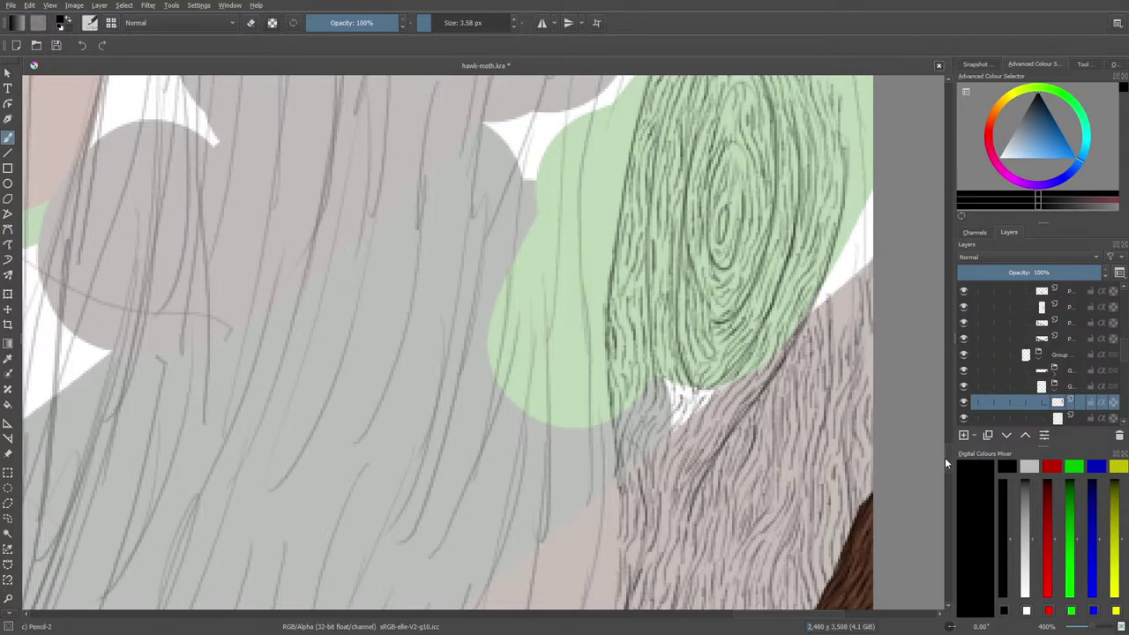
- Ink vertical grain strokes between the knot's right side and the canvas edge
drag(946, 457, 972, 523)
drag(750, 615, 660, 627)
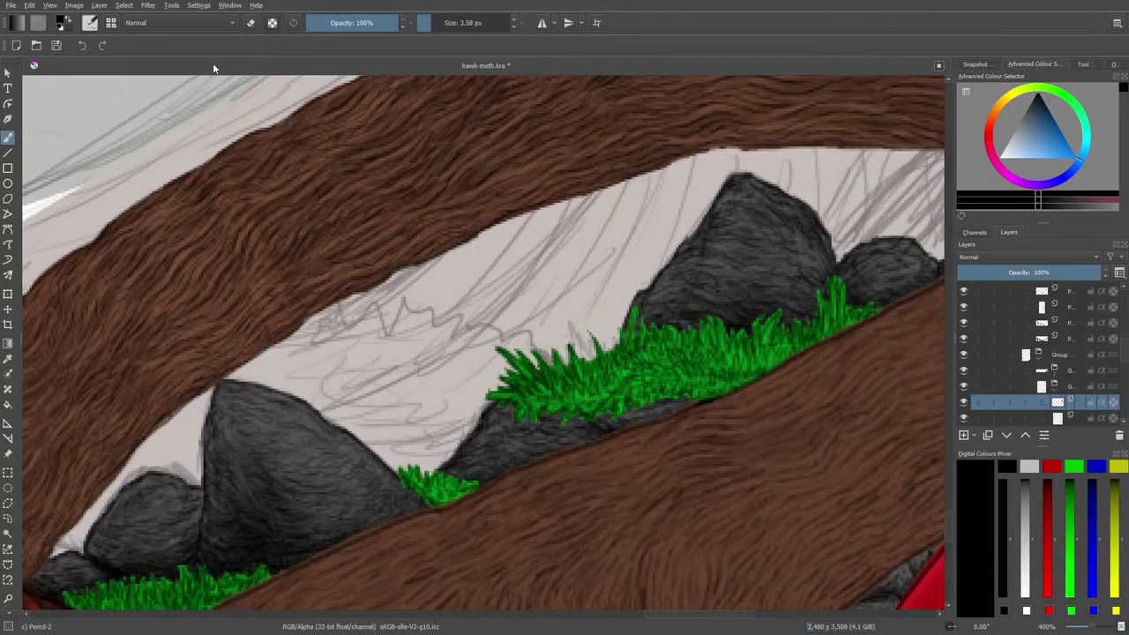
scroll(950, 502, up, 10)
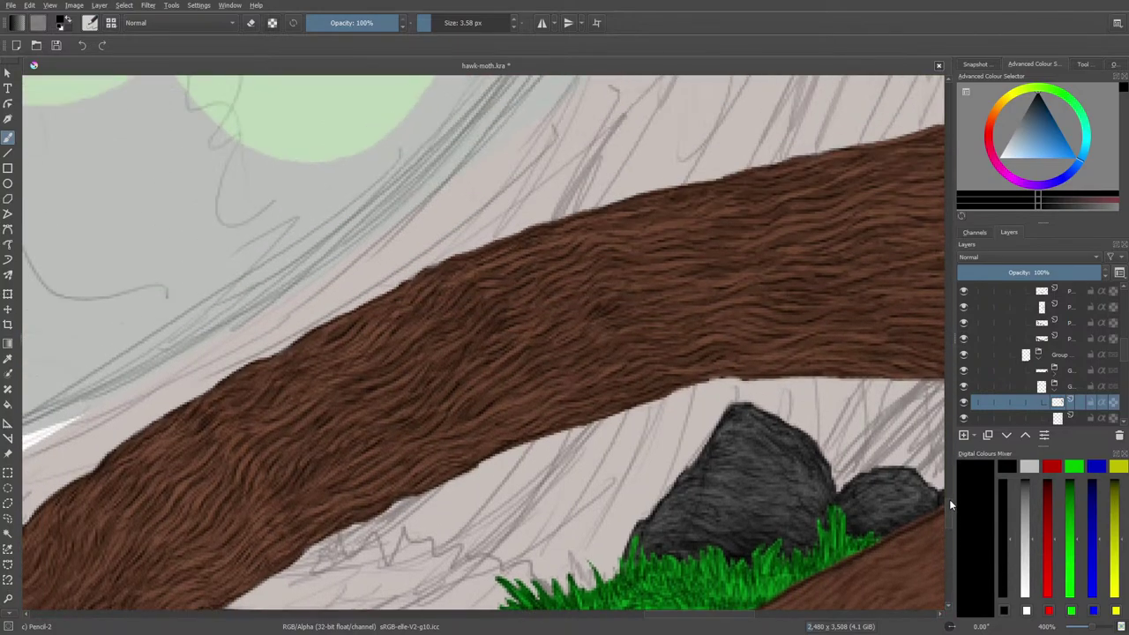
scroll(706, 609, down, 10)
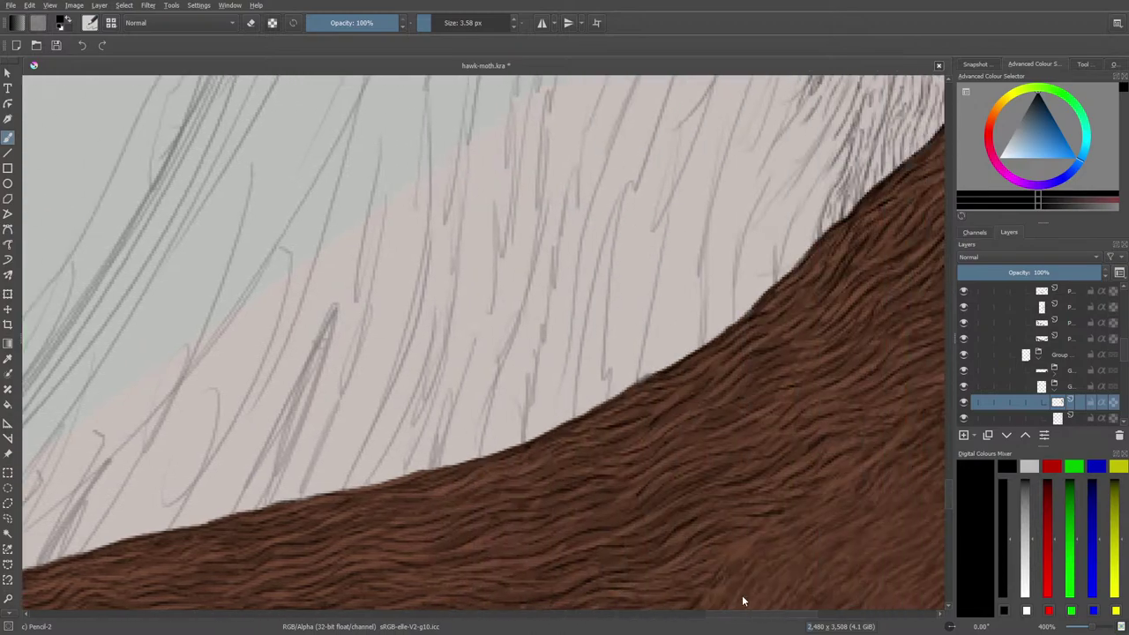
scroll(947, 491, up, 10)
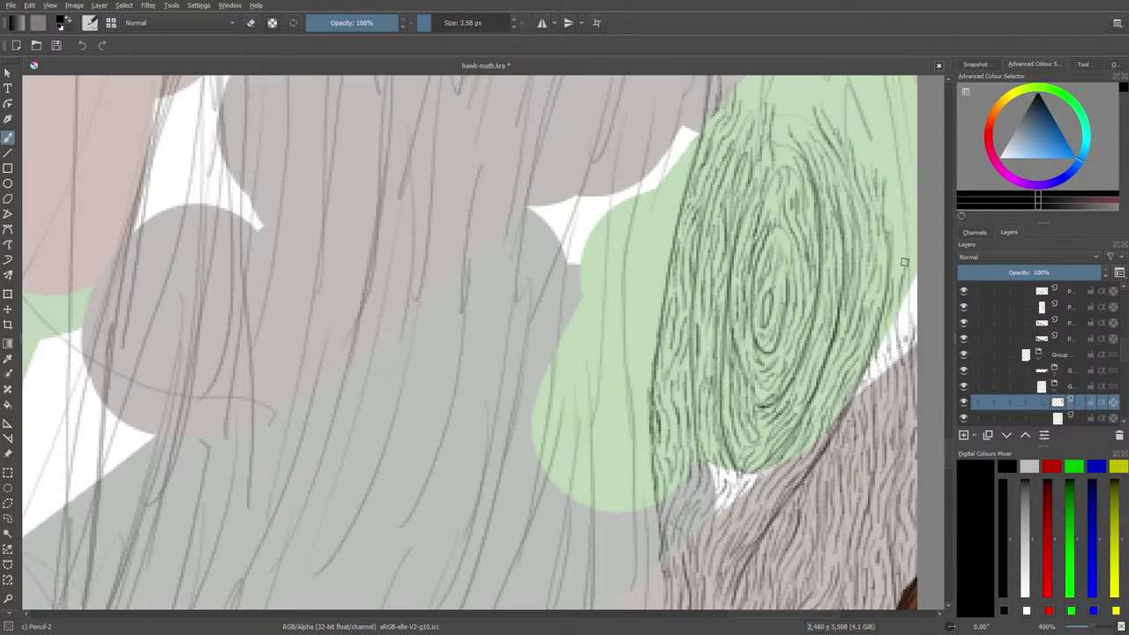
drag(897, 234, 893, 277)
scroll(950, 448, up, 5)
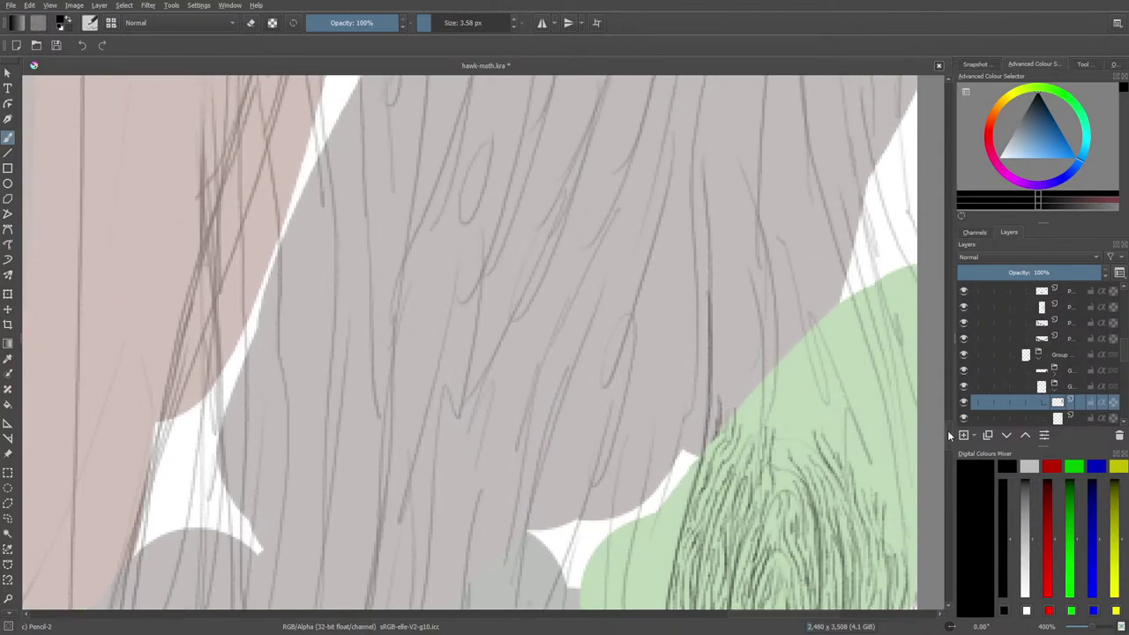
scroll(947, 436, down, 3)
scroll(948, 442, up, 1)
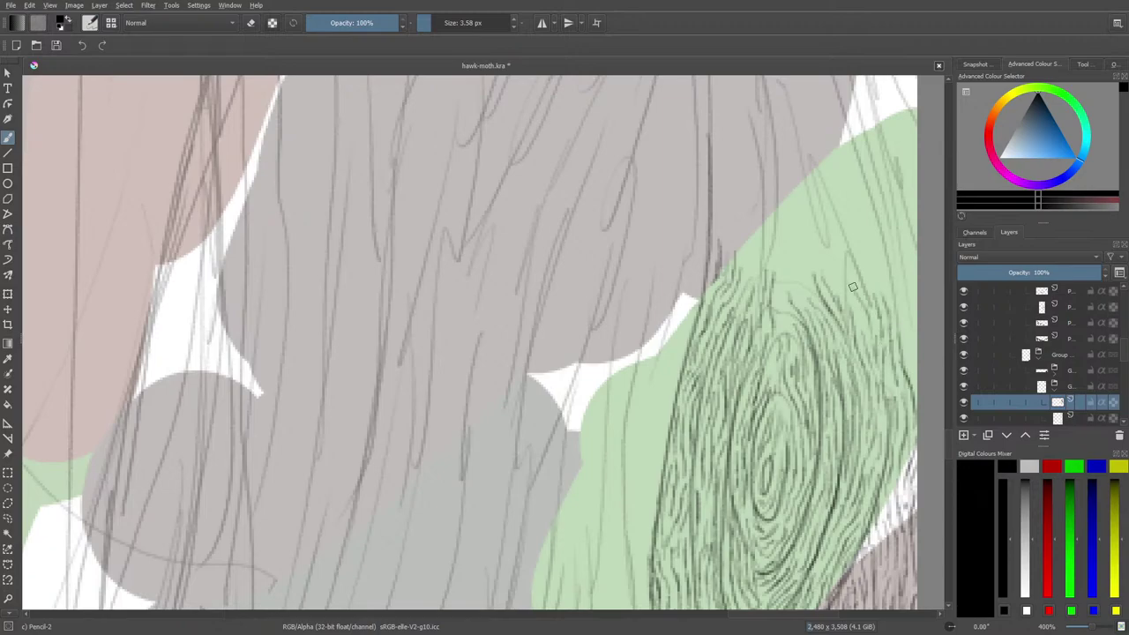
- Continue the bark grain upward from the knot's upper right side, filling the green area toward the canvas edge
drag(838, 216, 869, 305)
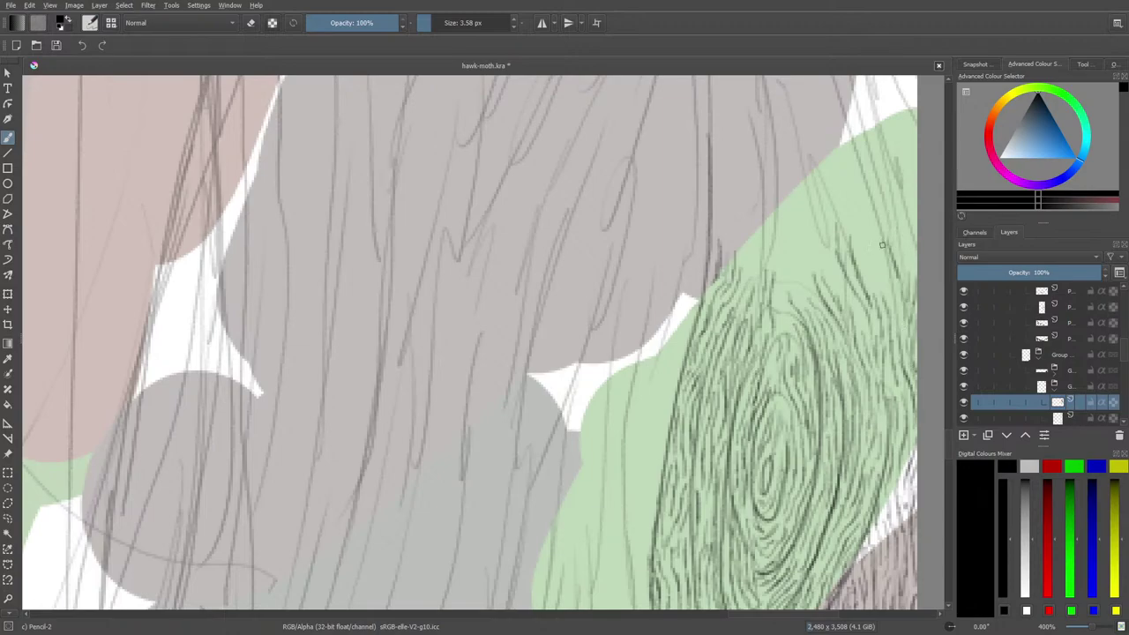
mouse_move(883, 245)
mouse_down()
mouse_move(899, 312)
mouse_move(892, 224)
mouse_up()
drag(913, 263, 907, 194)
scroll(950, 450, up, 3)
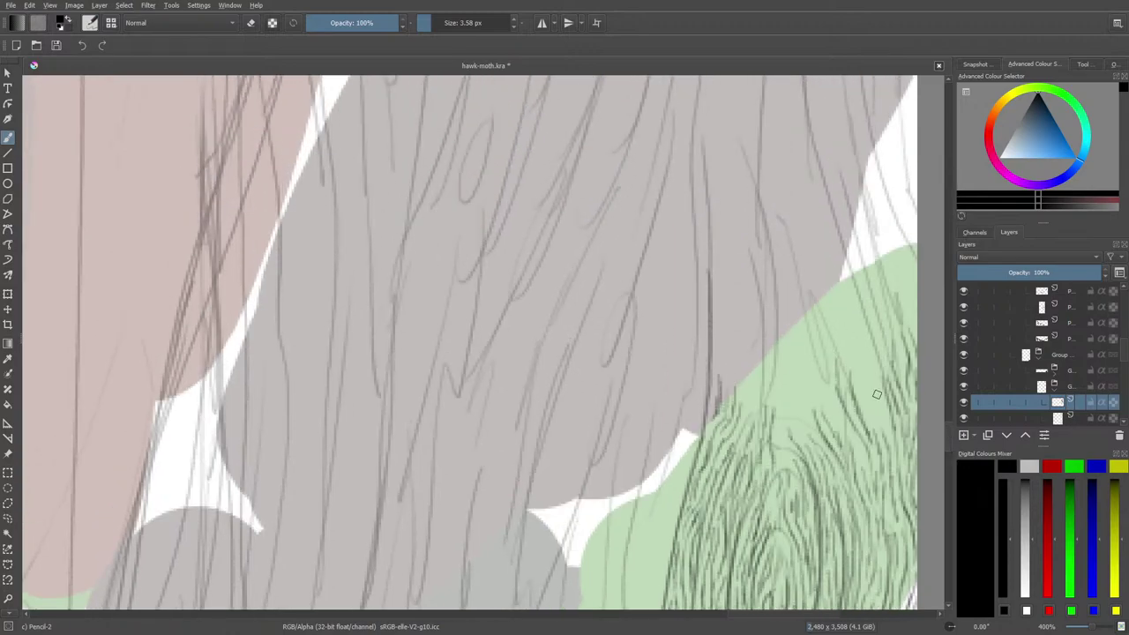
drag(879, 411, 870, 364)
mouse_move(873, 370)
mouse_down()
mouse_move(876, 315)
mouse_move(883, 385)
mouse_move(892, 373)
mouse_move(872, 288)
mouse_up()
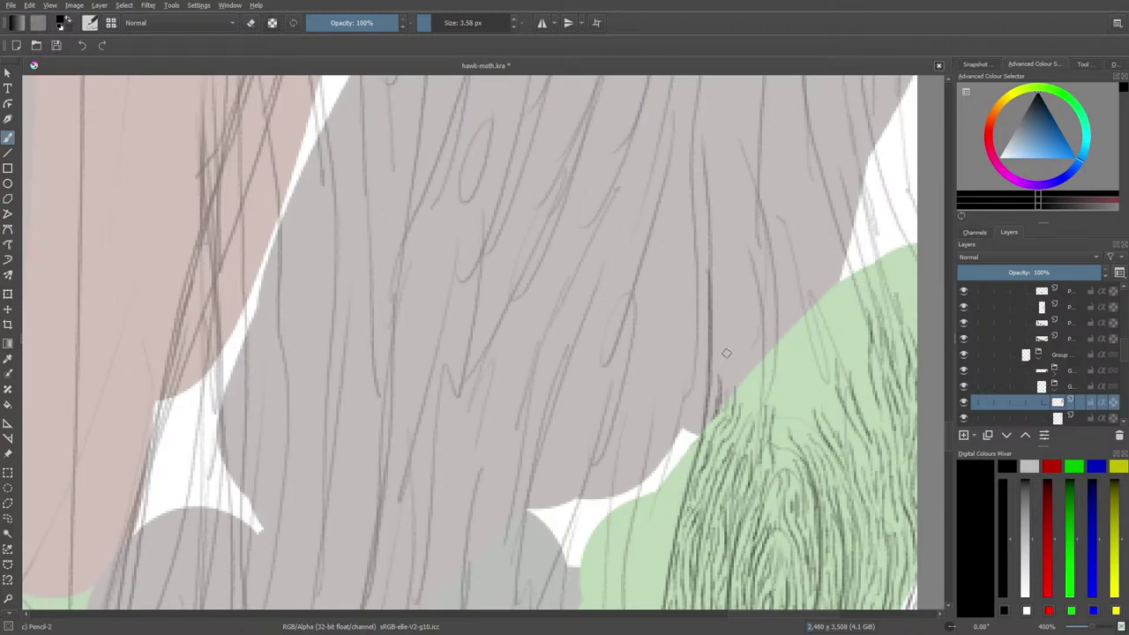
- Ink strands rising from the knot's upper left into the grey trunk and fill the green area above the knot with grain
mouse_move(726, 303)
mouse_down()
mouse_move(722, 389)
mouse_move(721, 244)
mouse_move(731, 315)
mouse_move(737, 291)
mouse_move(729, 352)
mouse_move(742, 421)
mouse_move(751, 379)
mouse_move(741, 331)
mouse_move(760, 394)
mouse_up()
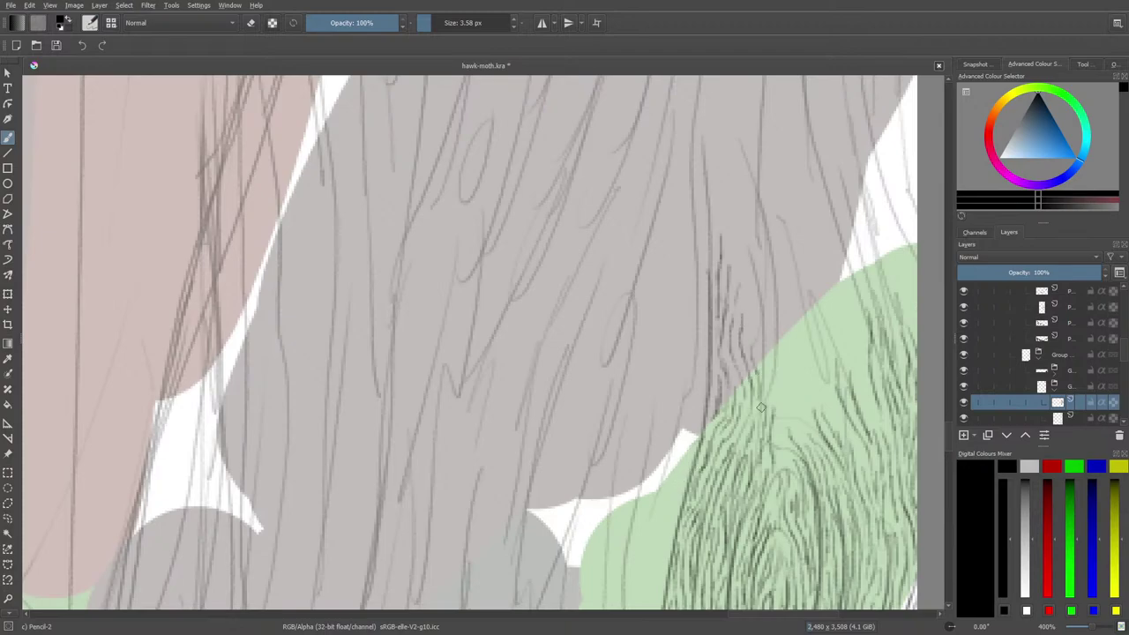
mouse_move(760, 344)
mouse_down()
mouse_move(778, 442)
mouse_move(789, 379)
mouse_move(778, 315)
mouse_move(776, 378)
mouse_move(750, 288)
mouse_move(749, 328)
mouse_move(734, 254)
mouse_move(704, 203)
mouse_move(710, 248)
mouse_move(706, 189)
mouse_move(710, 221)
mouse_up()
mouse_move(808, 402)
mouse_down()
mouse_move(808, 428)
mouse_move(810, 346)
mouse_move(799, 334)
mouse_move(798, 431)
mouse_move(832, 393)
mouse_move(829, 354)
mouse_up()
mouse_move(840, 412)
mouse_down()
mouse_move(825, 337)
mouse_move(818, 434)
mouse_move(866, 378)
mouse_move(857, 328)
mouse_move(870, 390)
mouse_move(839, 297)
mouse_move(845, 369)
mouse_move(823, 310)
mouse_move(811, 251)
mouse_move(846, 318)
mouse_move(831, 272)
mouse_move(843, 272)
mouse_move(839, 240)
mouse_up()
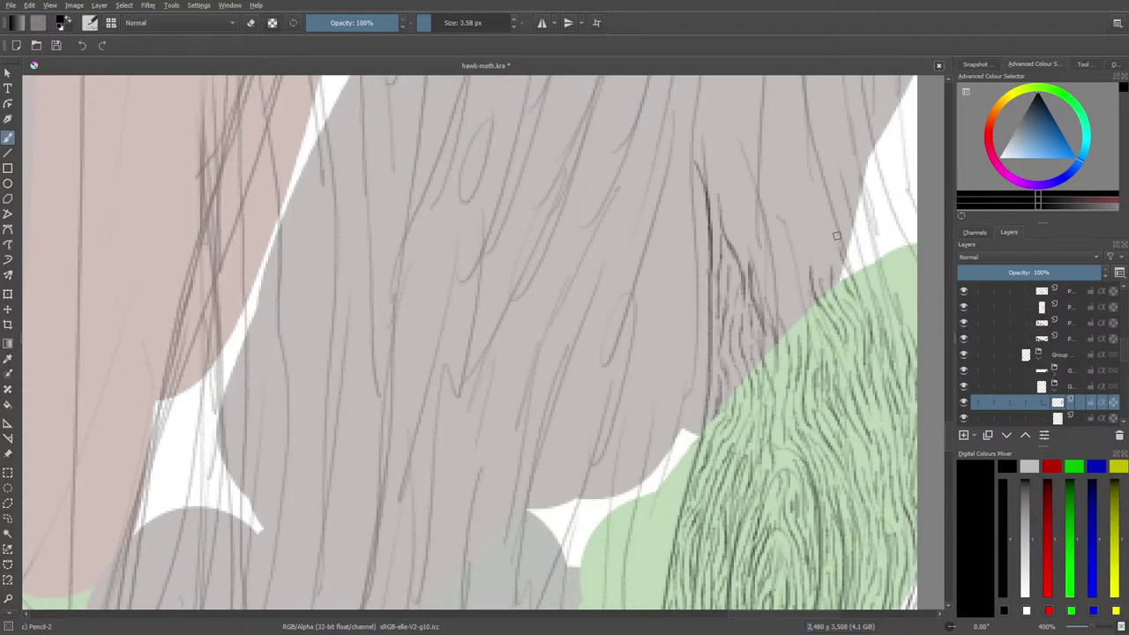
- Fill the grey trunk area above the green patch with dense wavy strokes beside the long dark contour
mouse_move(874, 302)
mouse_down()
mouse_move(852, 245)
mouse_move(890, 309)
mouse_move(897, 349)
mouse_move(879, 250)
mouse_move(906, 314)
mouse_move(907, 277)
mouse_up()
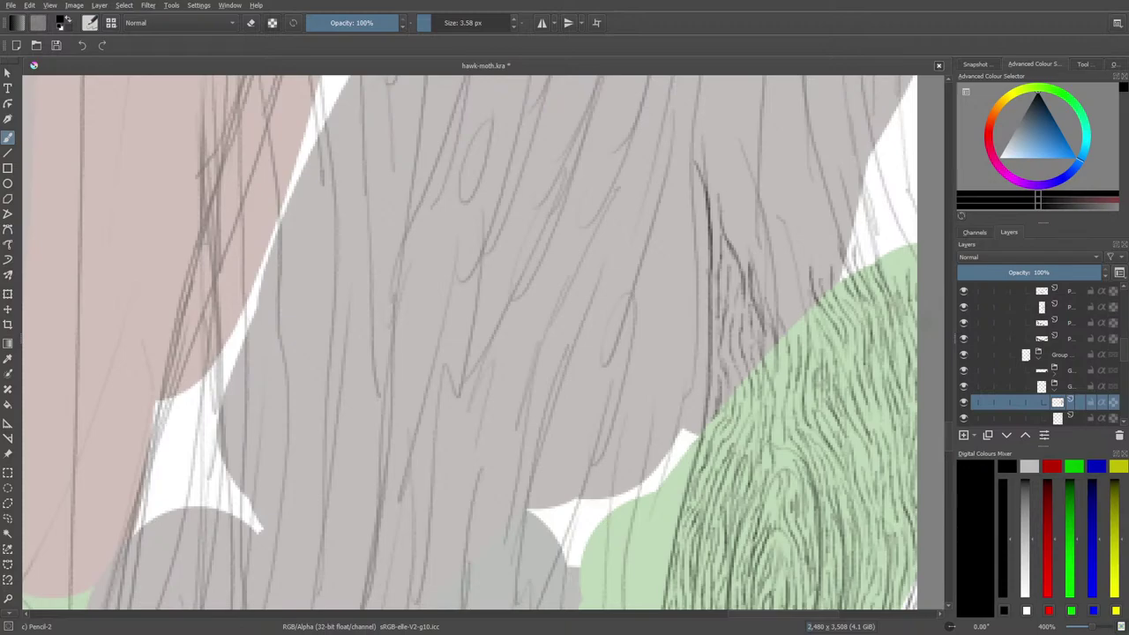
drag(1091, 627, 1096, 626)
mouse_move(803, 327)
mouse_down()
mouse_move(792, 247)
mouse_move(811, 314)
mouse_move(796, 353)
mouse_move(767, 256)
mouse_move(772, 238)
mouse_move(787, 283)
mouse_move(789, 234)
mouse_move(777, 245)
mouse_move(786, 290)
mouse_move(763, 301)
mouse_move(775, 303)
mouse_move(745, 200)
mouse_move(742, 250)
mouse_move(729, 223)
mouse_move(729, 201)
mouse_move(743, 252)
mouse_move(745, 170)
mouse_move(749, 203)
mouse_move(731, 164)
mouse_move(733, 204)
mouse_move(713, 164)
mouse_move(715, 264)
mouse_up()
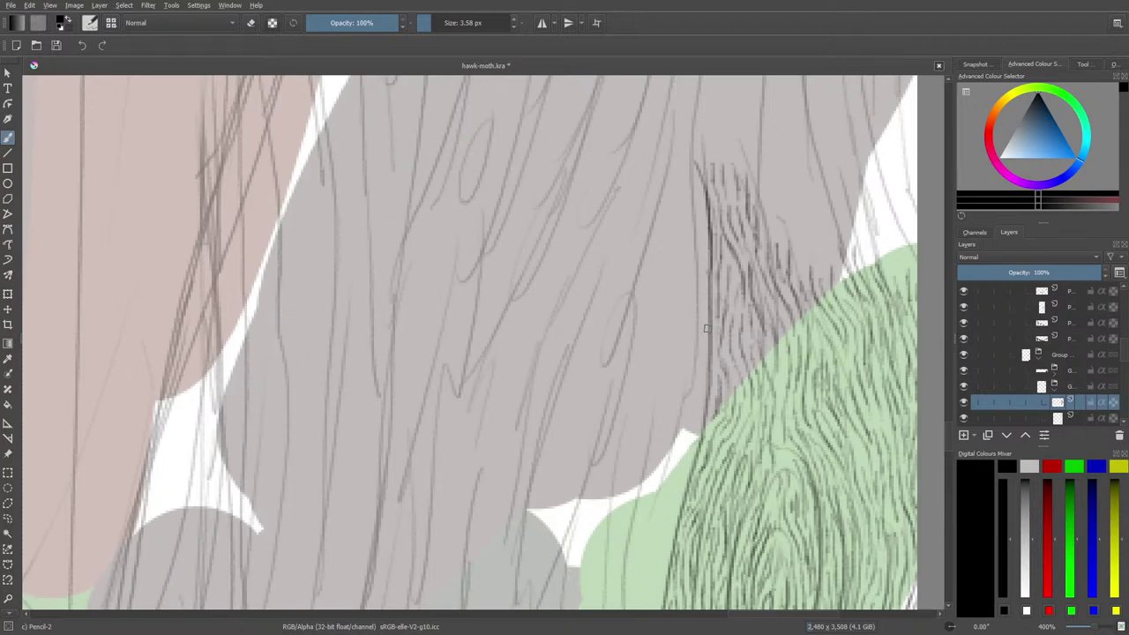
- Extend the lower bark grain leftward along the brown root with slanting strokes, joining it to the tapered patch above
mouse_move(948, 434)
mouse_down()
mouse_move(937, 498)
mouse_move(941, 485)
mouse_up()
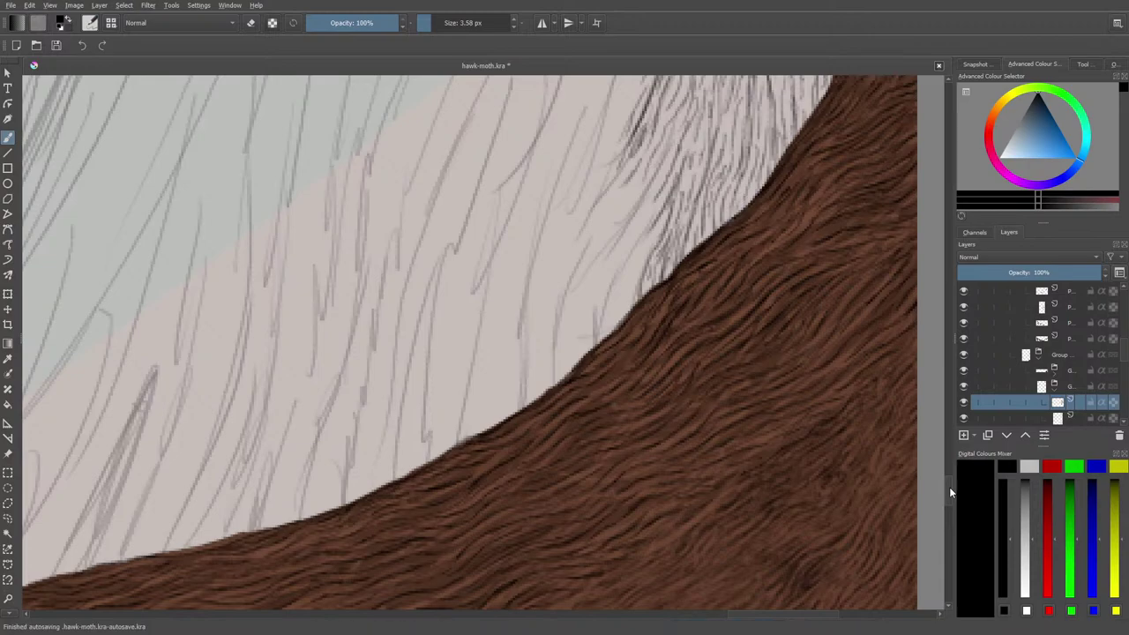
mouse_move(751, 618)
mouse_down()
mouse_move(719, 622)
mouse_move(730, 599)
mouse_up()
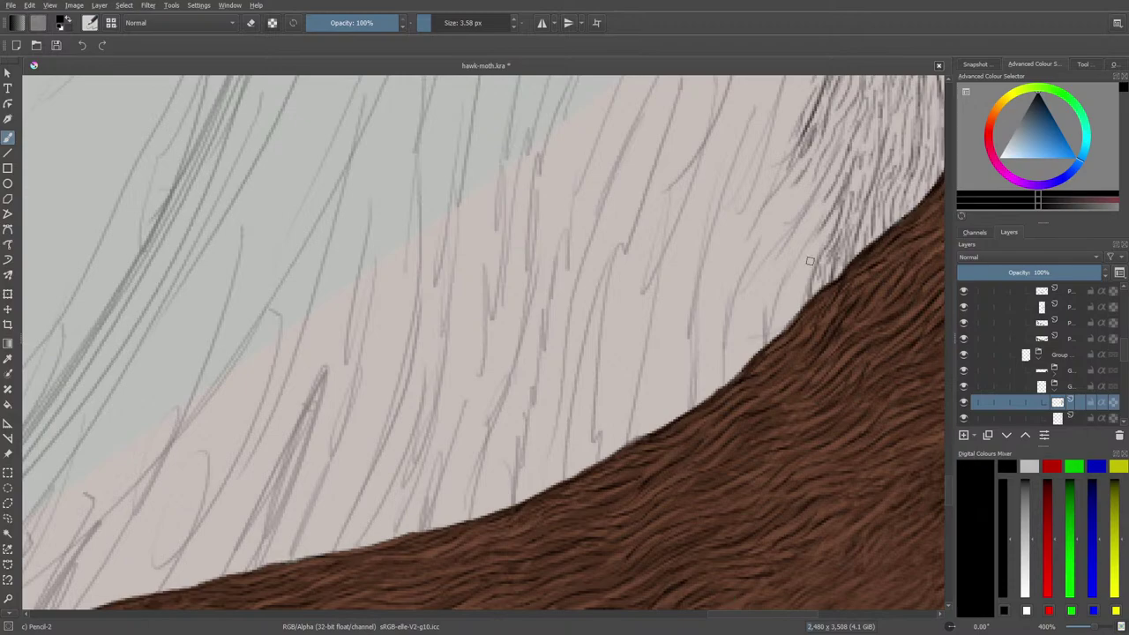
mouse_move(805, 307)
mouse_down()
mouse_move(802, 283)
mouse_move(829, 228)
mouse_move(787, 277)
mouse_move(783, 301)
mouse_up()
mouse_move(773, 342)
mouse_down()
mouse_move(775, 300)
mouse_move(764, 337)
mouse_up()
drag(771, 290, 764, 318)
mouse_move(785, 279)
mouse_down()
mouse_move(769, 325)
mouse_move(793, 240)
mouse_move(800, 230)
mouse_move(799, 256)
mouse_move(820, 196)
mouse_move(785, 235)
mouse_move(743, 367)
mouse_move(741, 328)
mouse_move(714, 398)
mouse_move(722, 328)
mouse_move(730, 331)
mouse_move(737, 291)
mouse_move(740, 361)
mouse_move(762, 278)
mouse_move(743, 306)
mouse_move(753, 262)
mouse_move(742, 284)
mouse_move(803, 190)
mouse_move(767, 245)
mouse_move(786, 198)
mouse_move(751, 237)
mouse_move(781, 170)
mouse_move(725, 268)
mouse_move(707, 341)
mouse_move(716, 326)
mouse_move(717, 365)
mouse_move(711, 380)
mouse_move(706, 362)
mouse_move(697, 372)
mouse_move(668, 427)
mouse_move(702, 340)
mouse_up()
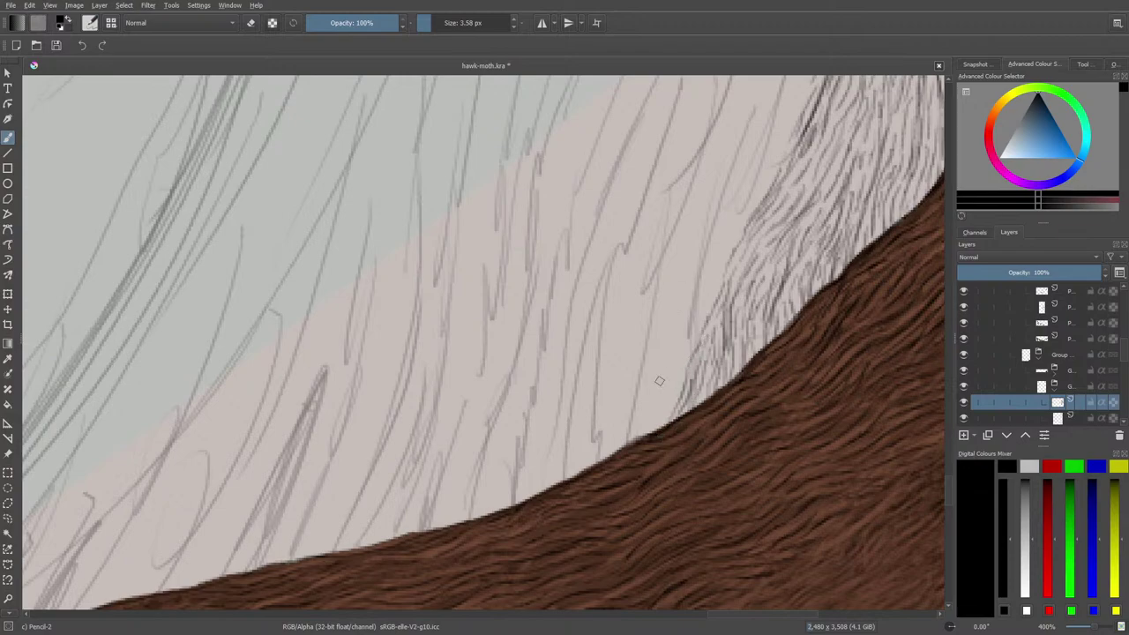
- Extend the bark grain leftward from the inked patch along the brown root's upper edge with short slanting strokes
drag(948, 487, 948, 488)
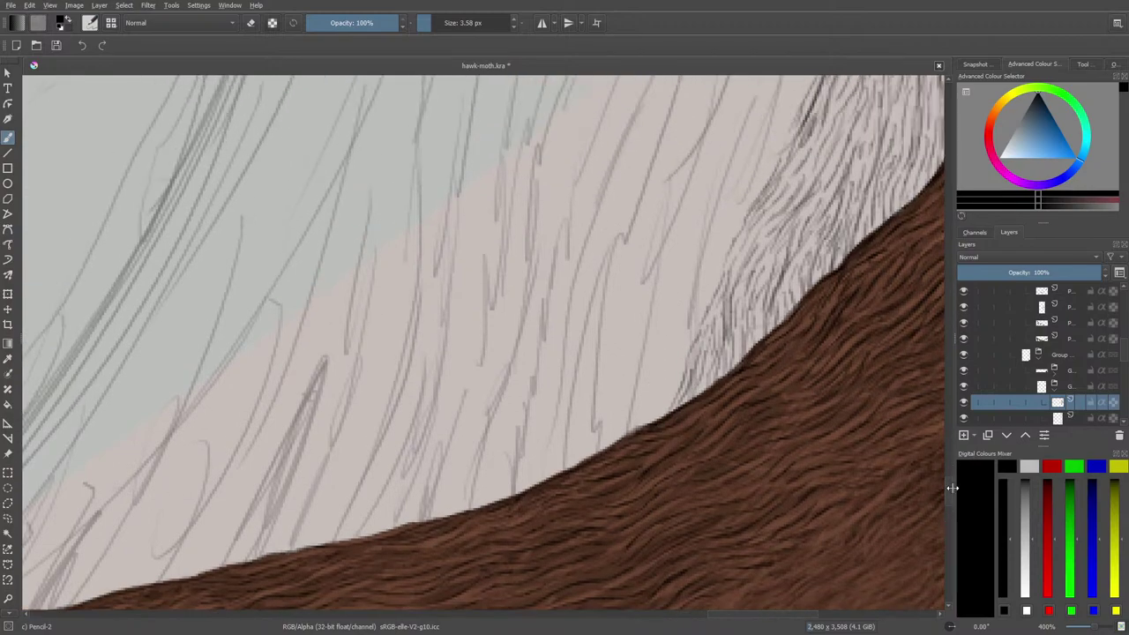
drag(630, 434, 647, 342)
mouse_move(644, 397)
mouse_down()
mouse_move(642, 433)
mouse_move(656, 377)
mouse_up()
mouse_move(660, 423)
mouse_down()
mouse_move(673, 355)
mouse_move(661, 389)
mouse_move(660, 368)
mouse_move(673, 320)
mouse_move(653, 362)
mouse_move(651, 351)
mouse_move(660, 294)
mouse_move(649, 335)
mouse_move(674, 358)
mouse_move(697, 304)
mouse_move(683, 360)
mouse_up()
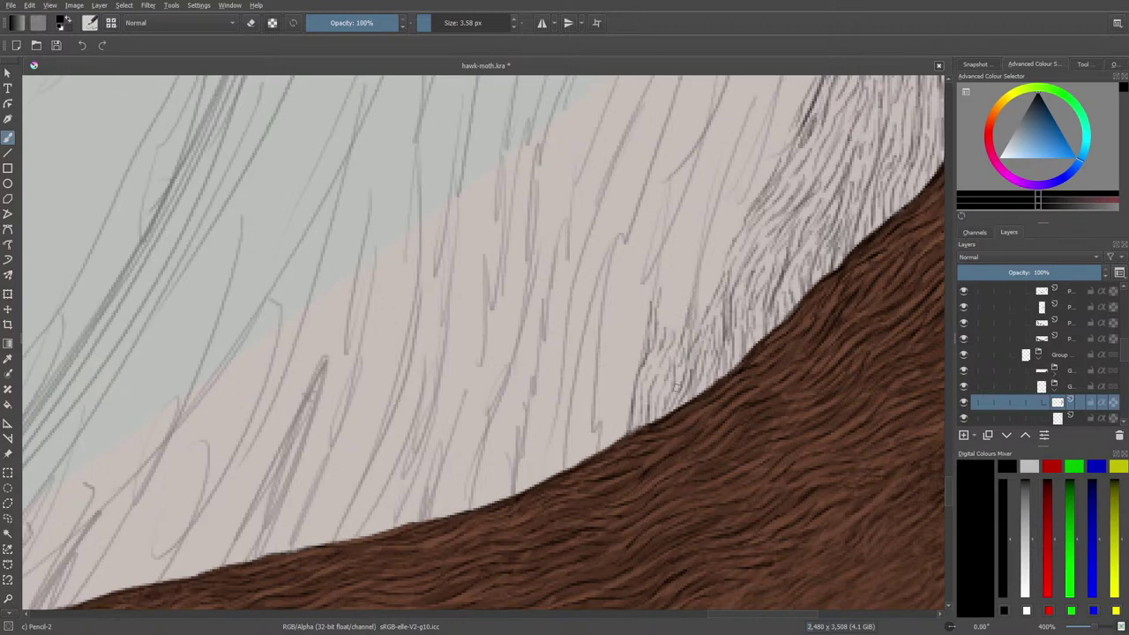
scroll(948, 484, up, 2)
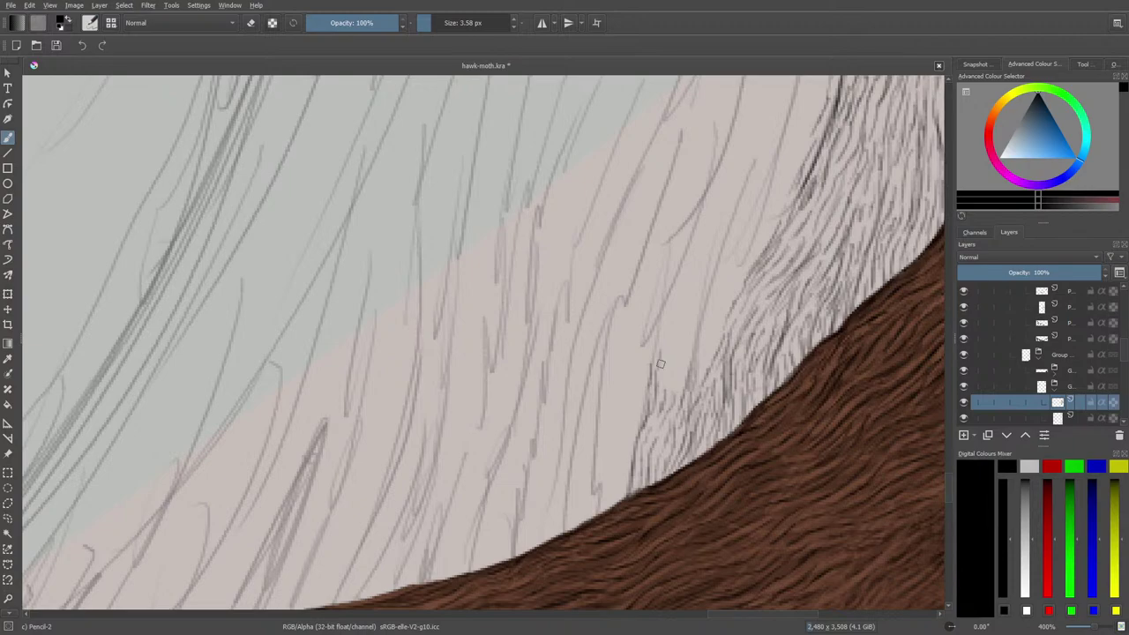
mouse_move(690, 381)
mouse_down()
mouse_move(694, 308)
mouse_move(691, 390)
mouse_move(715, 316)
mouse_up()
drag(711, 357, 734, 288)
mouse_move(681, 326)
mouse_down()
mouse_move(680, 367)
mouse_move(662, 394)
mouse_up()
mouse_move(672, 346)
mouse_down()
mouse_move(659, 388)
mouse_move(663, 321)
mouse_move(676, 374)
mouse_move(653, 336)
mouse_move(637, 378)
mouse_up()
mouse_move(644, 365)
mouse_down()
mouse_move(627, 409)
mouse_move(631, 450)
mouse_move(643, 416)
mouse_move(607, 515)
mouse_up()
drag(616, 462, 598, 519)
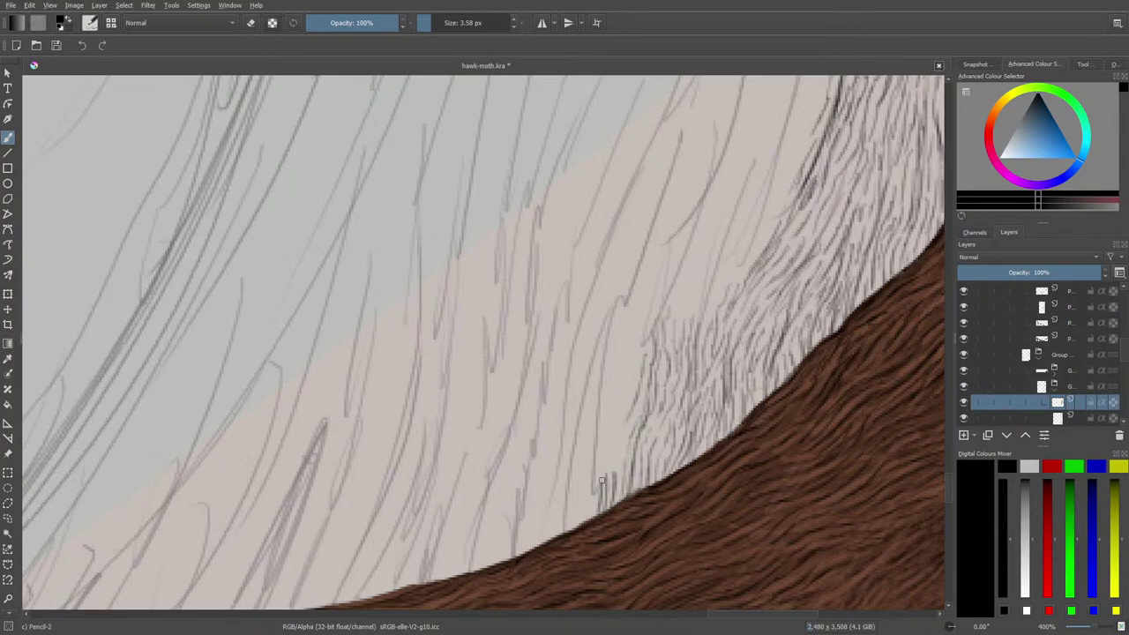
- Ink a column of near-vertical strokes rising from the brown root beside the patch, and begin filling the gap between them
mouse_move(600, 427)
mouse_down()
mouse_move(591, 515)
mouse_move(577, 524)
mouse_up()
mouse_move(587, 456)
mouse_down()
mouse_move(581, 495)
mouse_move(586, 481)
mouse_up()
drag(593, 432, 564, 533)
drag(572, 468, 567, 503)
drag(577, 422, 568, 477)
drag(583, 385, 573, 437)
mouse_move(578, 351)
mouse_down()
mouse_move(591, 397)
mouse_move(578, 450)
mouse_up()
mouse_move(602, 388)
mouse_down()
mouse_move(590, 437)
mouse_move(594, 404)
mouse_move(605, 475)
mouse_up()
drag(621, 436, 614, 467)
drag(623, 397, 615, 449)
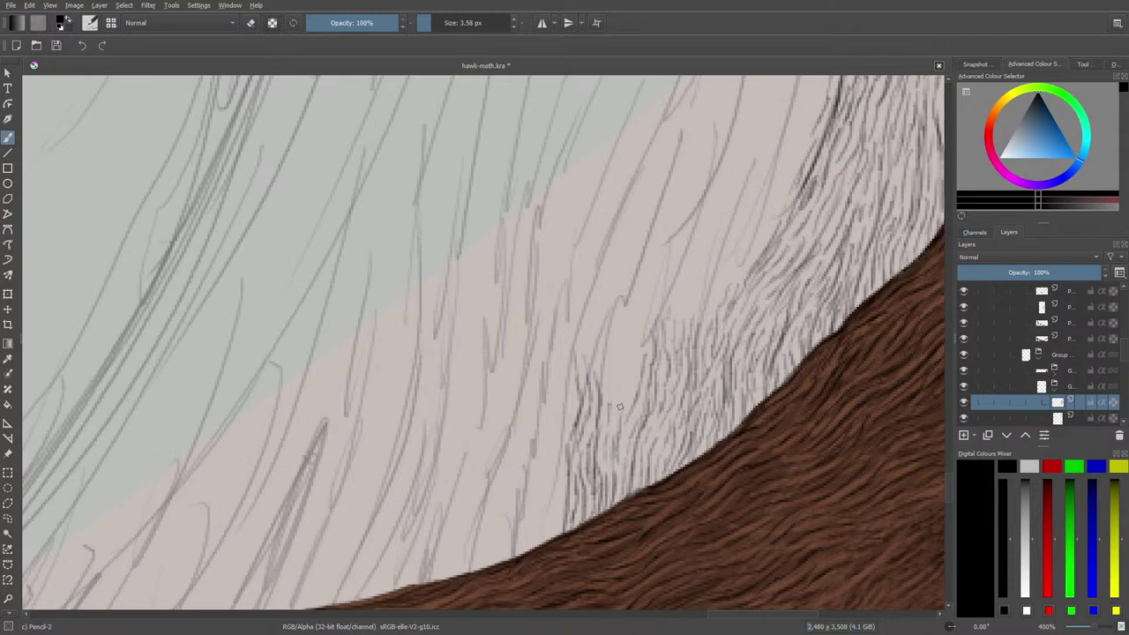
- Fill the bare pink area above the new column with short strokes, stepping up toward the older grain
drag(630, 344, 620, 411)
drag(631, 365, 626, 399)
drag(639, 339, 632, 376)
mouse_move(635, 306)
mouse_down()
mouse_move(632, 338)
mouse_move(650, 348)
mouse_up()
drag(655, 307, 649, 334)
mouse_move(662, 277)
mouse_down()
mouse_move(653, 312)
mouse_move(671, 340)
mouse_move(691, 306)
mouse_move(694, 329)
mouse_up()
mouse_move(711, 268)
mouse_down()
mouse_move(703, 323)
mouse_move(716, 297)
mouse_up()
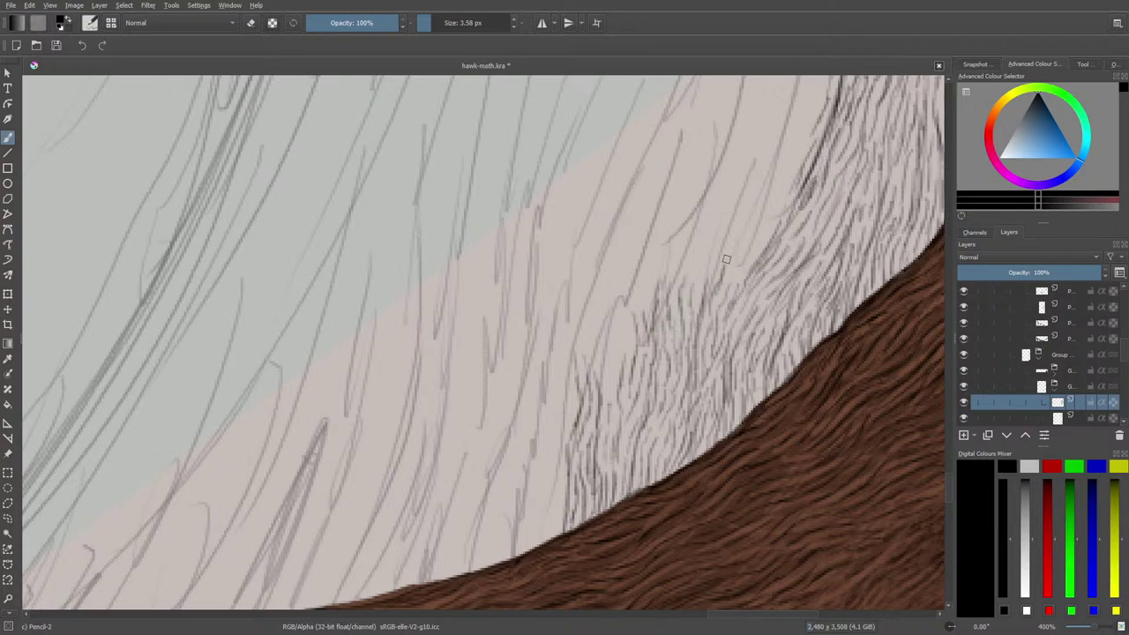
- Continue the grain diagonally upward along the inked patch's left edge to the long dark contour
mouse_move(736, 249)
mouse_down()
mouse_move(723, 299)
mouse_move(734, 273)
mouse_up()
drag(757, 226, 744, 266)
drag(778, 179, 759, 231)
drag(766, 173, 759, 228)
drag(757, 178, 748, 248)
mouse_move(758, 159)
mouse_down()
mouse_move(778, 180)
mouse_move(776, 216)
mouse_up()
drag(805, 145, 791, 187)
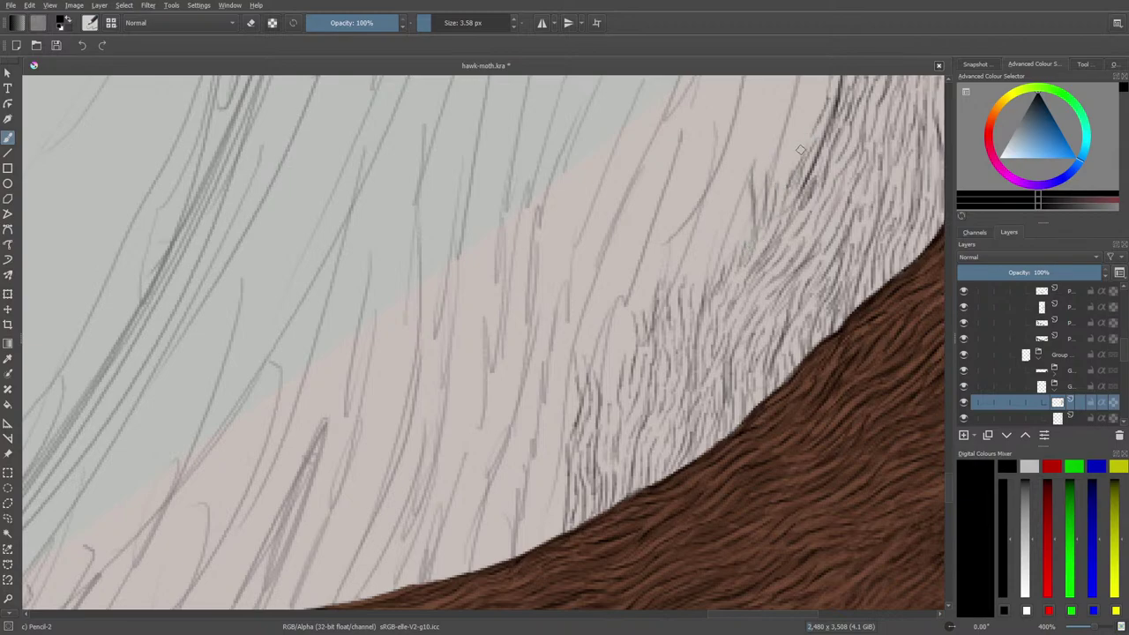
mouse_move(803, 125)
mouse_down()
mouse_move(782, 190)
mouse_move(786, 85)
mouse_move(790, 141)
mouse_up()
drag(803, 97, 796, 123)
- Fill the pink trunk area left of the dark contour with wavy upright strokes
drag(949, 475, 958, 455)
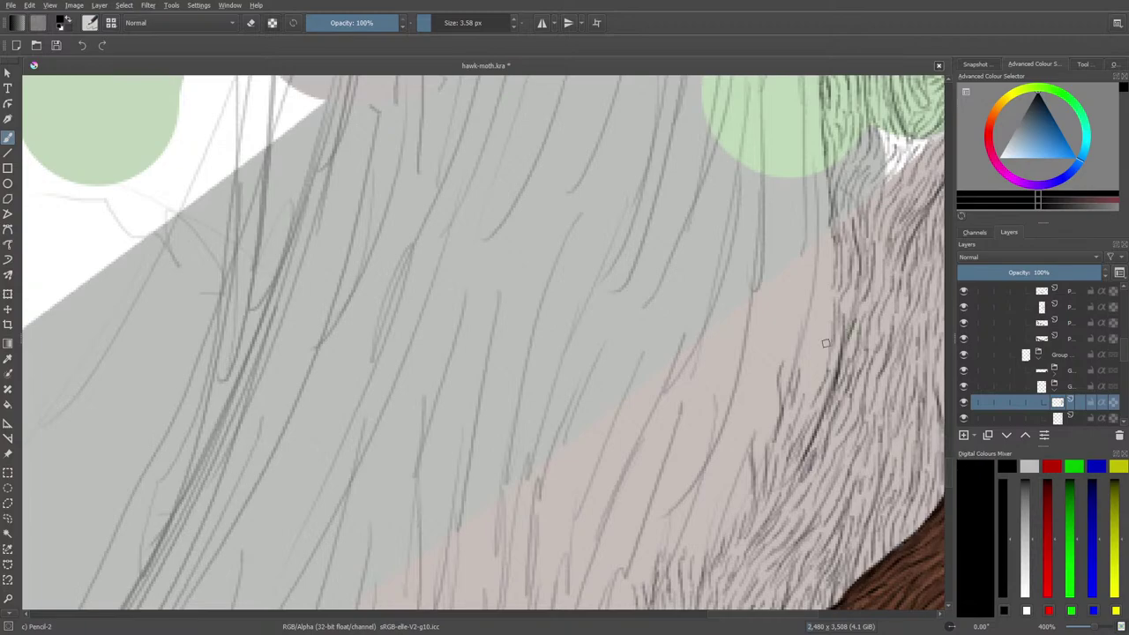
mouse_move(813, 352)
mouse_down()
mouse_move(801, 422)
mouse_move(814, 390)
mouse_up()
mouse_move(827, 319)
mouse_down()
mouse_move(806, 359)
mouse_move(797, 323)
mouse_move(796, 366)
mouse_move(797, 321)
mouse_move(784, 390)
mouse_up()
drag(788, 346, 773, 381)
mouse_move(782, 323)
mouse_down()
mouse_move(776, 356)
mouse_move(789, 296)
mouse_up()
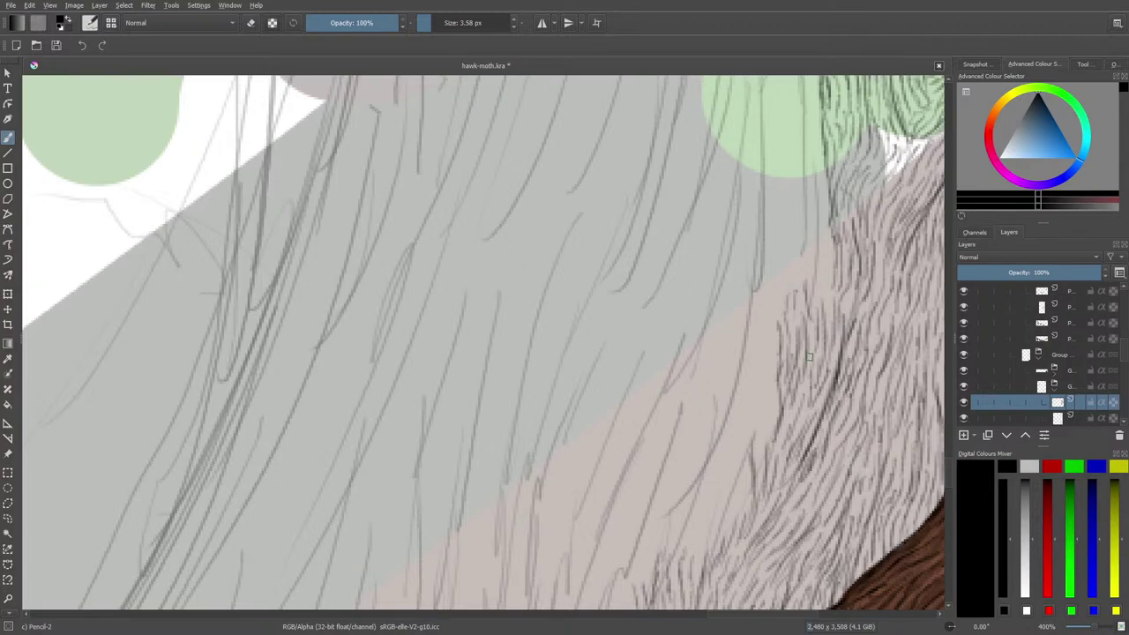
- Carry the grain upward from the pink trunk across the grey strip and into the green patch left of the knot
drag(815, 292, 803, 204)
mouse_move(808, 246)
mouse_down()
mouse_move(801, 199)
mouse_move(800, 270)
mouse_move(794, 206)
mouse_up()
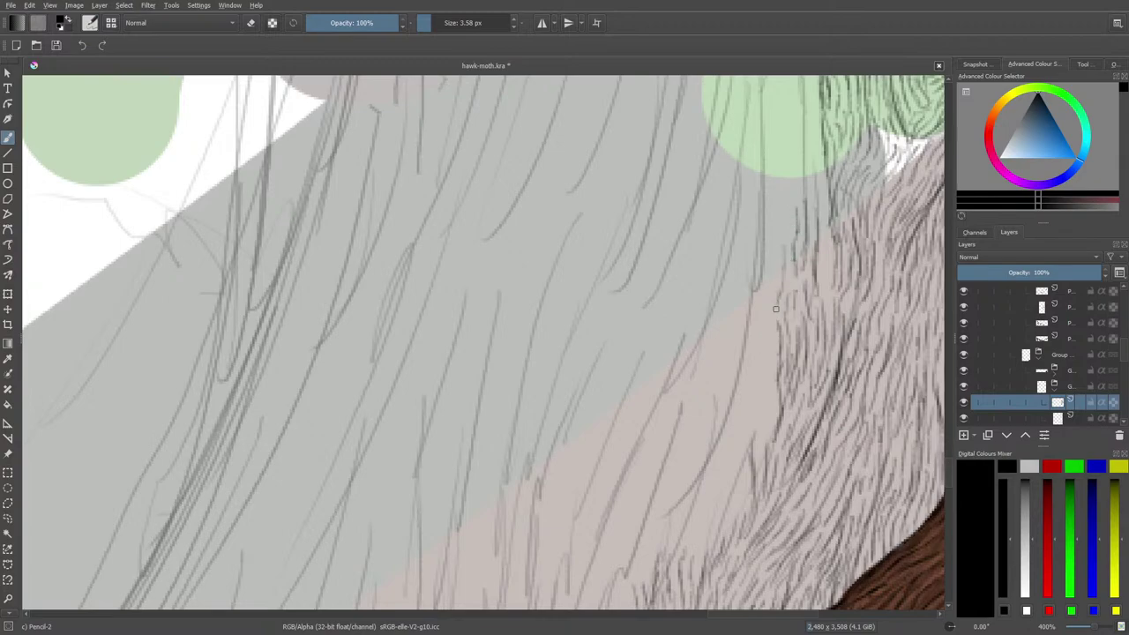
mouse_move(768, 377)
mouse_down()
mouse_move(771, 281)
mouse_move(827, 234)
mouse_move(812, 136)
mouse_up()
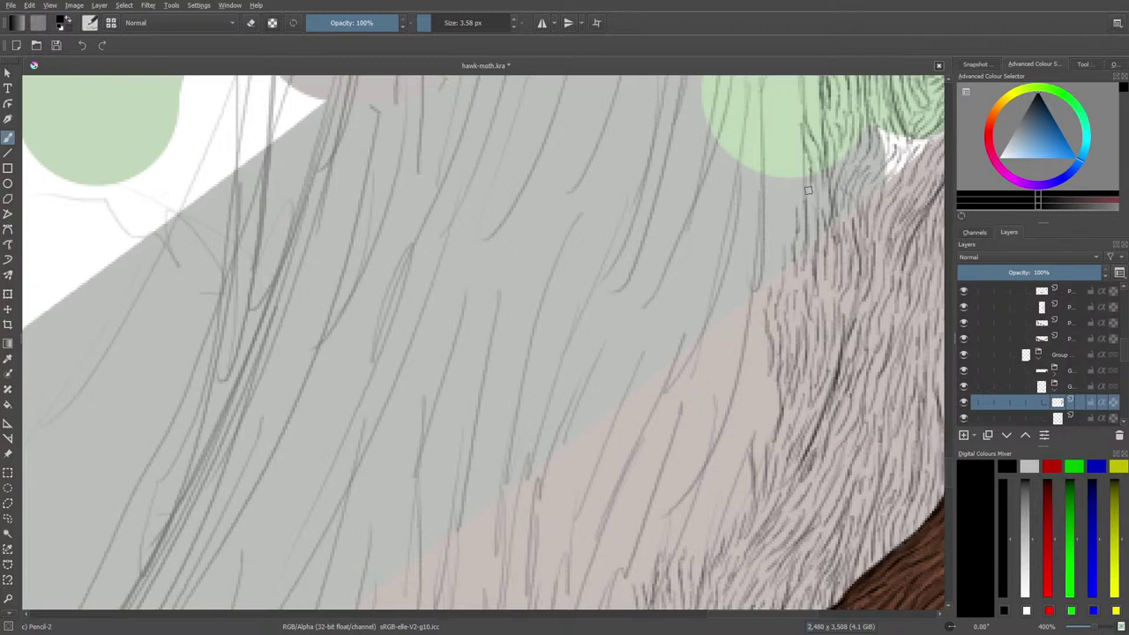
drag(806, 196, 792, 120)
scroll(951, 464, up, 5)
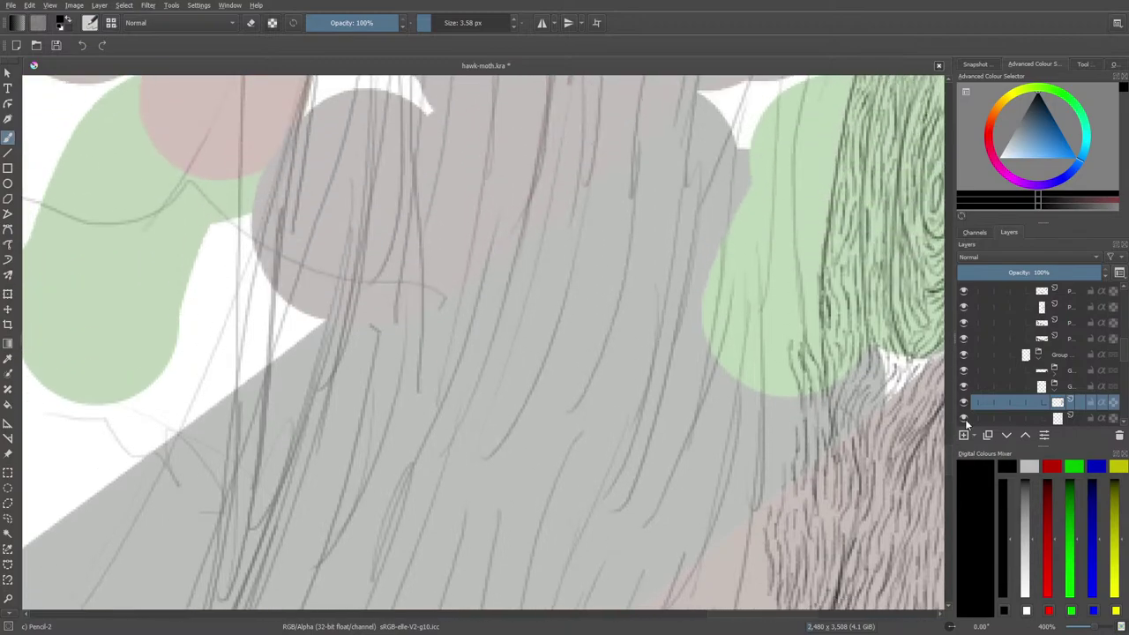
mouse_move(814, 332)
mouse_down()
mouse_move(808, 215)
mouse_move(814, 207)
mouse_move(821, 239)
mouse_move(823, 170)
mouse_move(820, 237)
mouse_up()
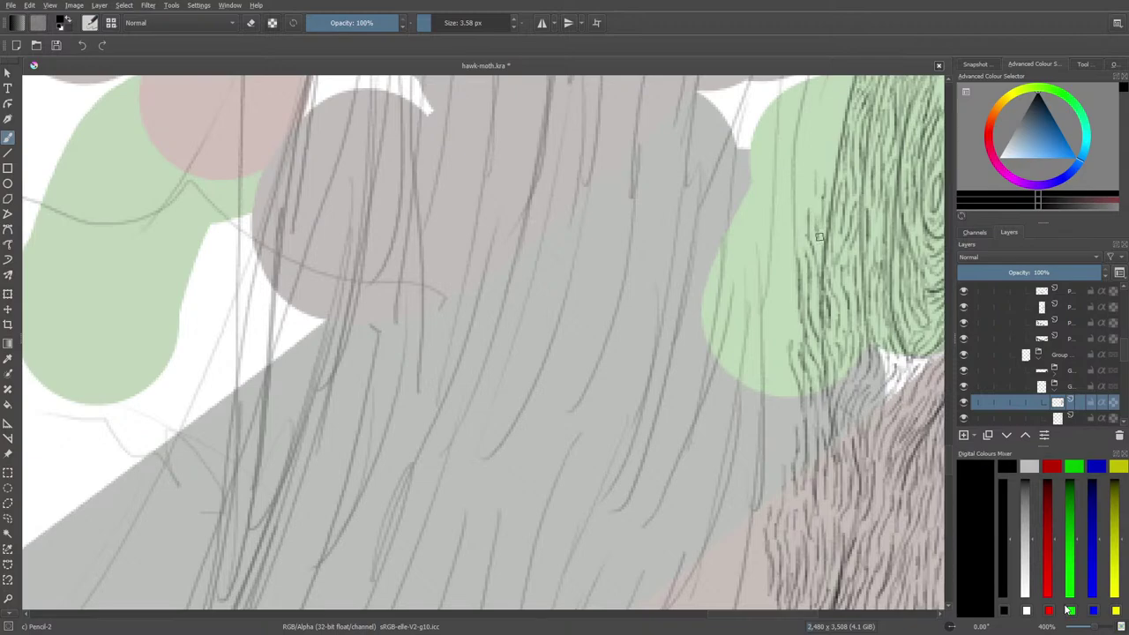
- Collapse Group 215 and toggle its visibility off and on to check the linework in the overall illustration
drag(1093, 627, 1088, 626)
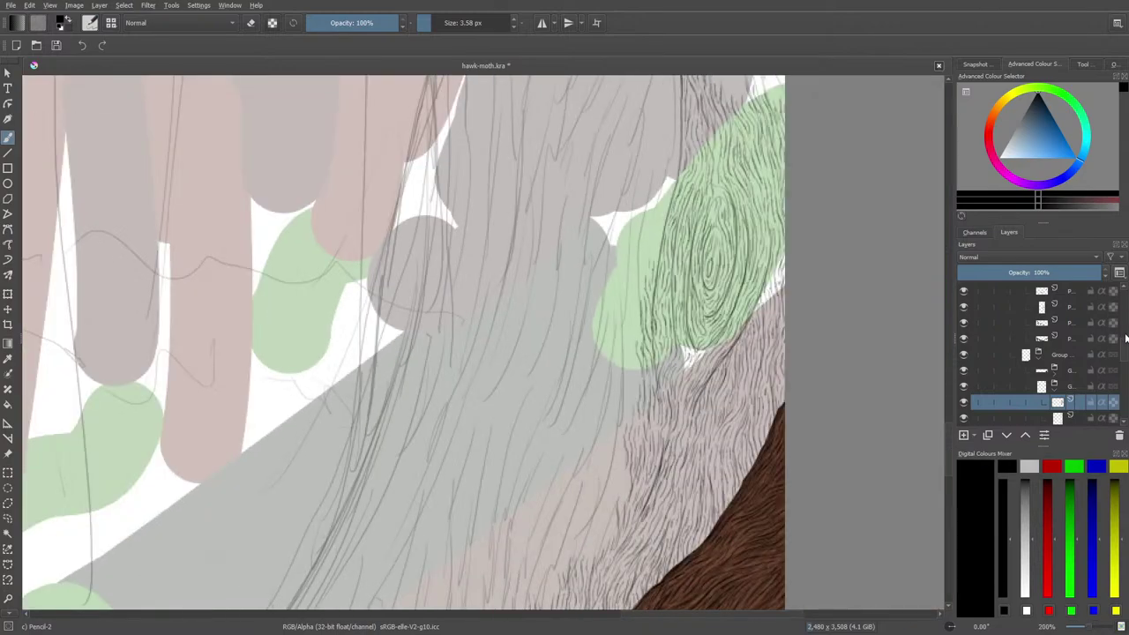
mouse_move(1127, 341)
mouse_down()
mouse_move(1127, 301)
mouse_move(1126, 325)
mouse_up()
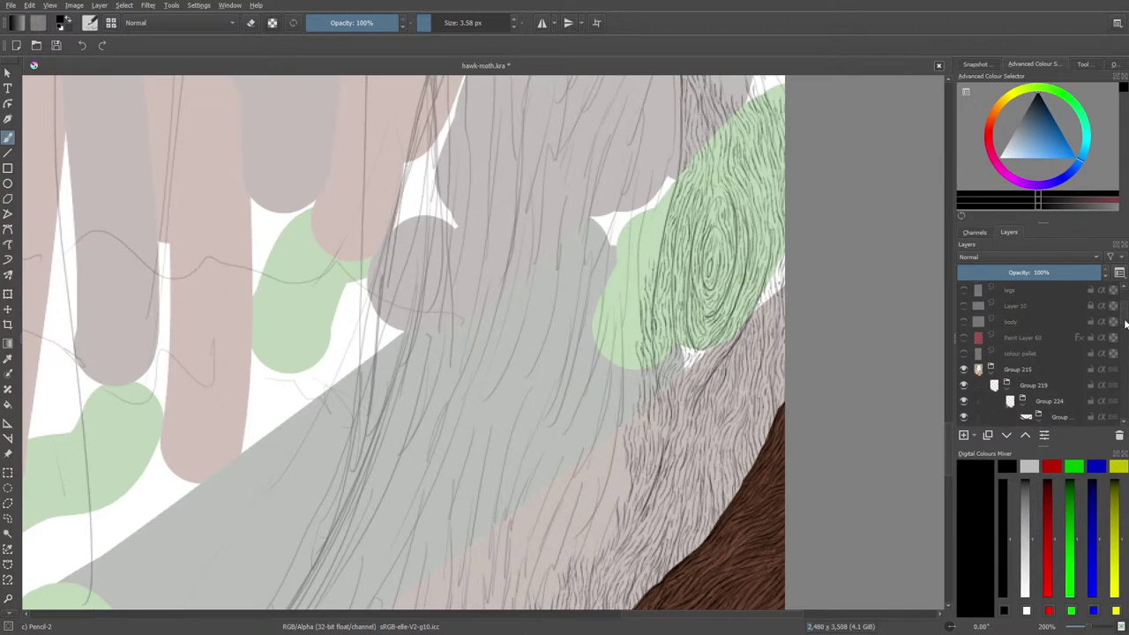
click(993, 369)
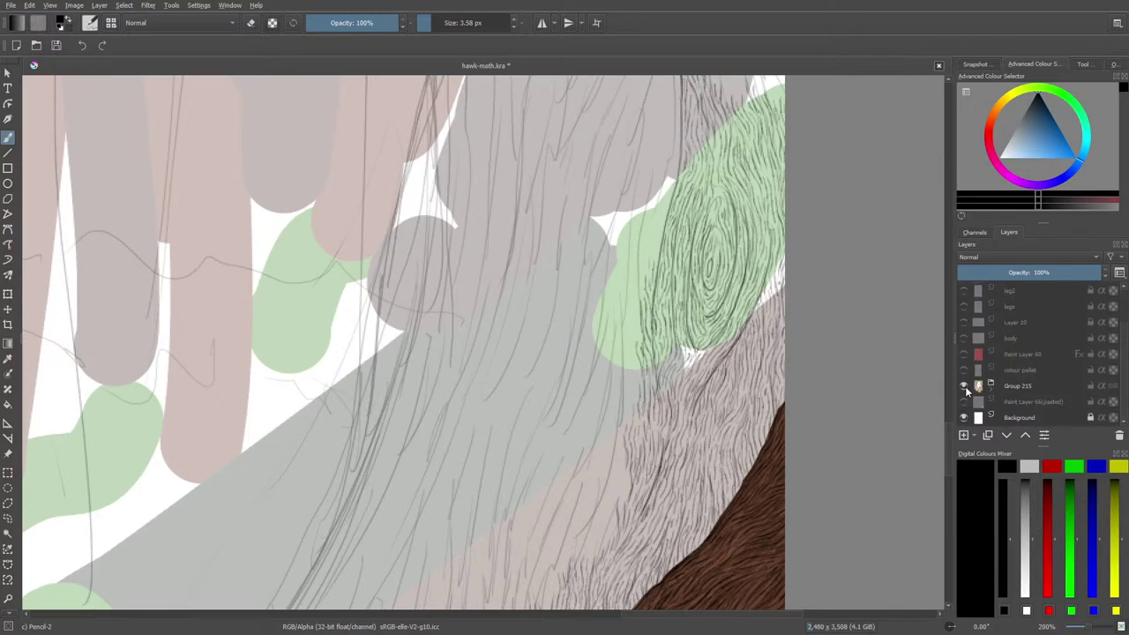
click(964, 386)
click(965, 388)
drag(1085, 626, 1082, 630)
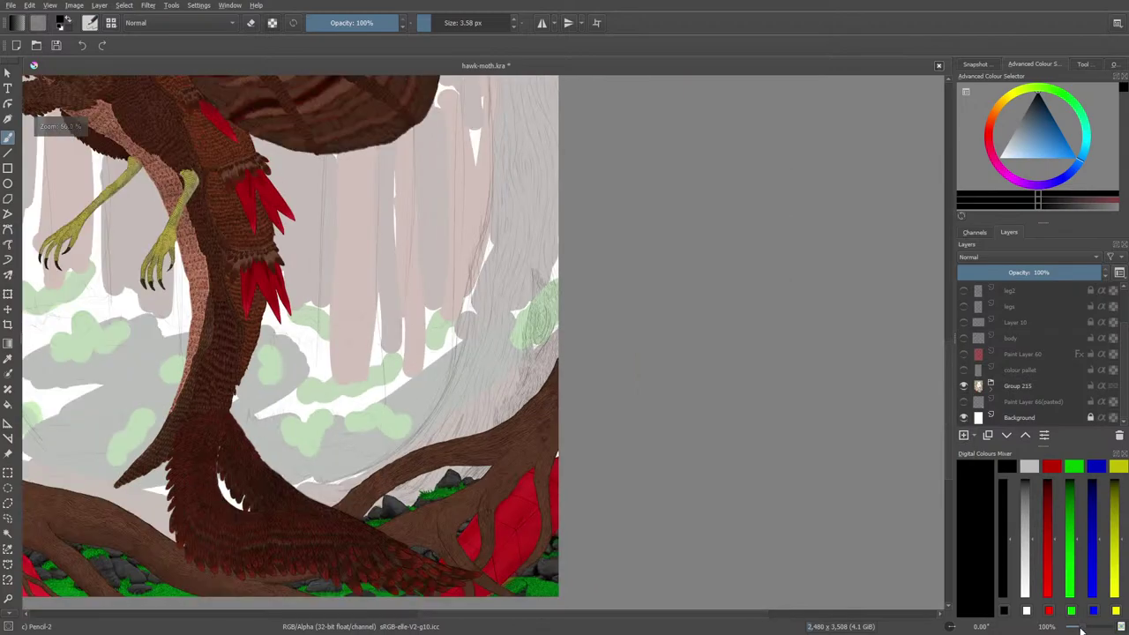
click(966, 387)
click(965, 387)
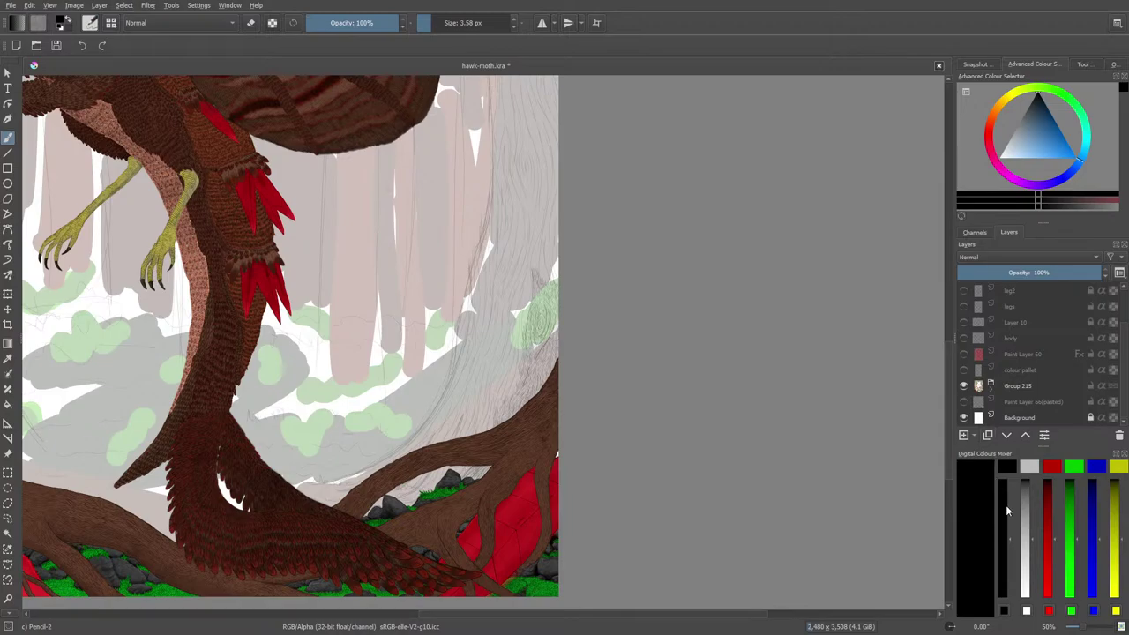
drag(1080, 628, 1092, 627)
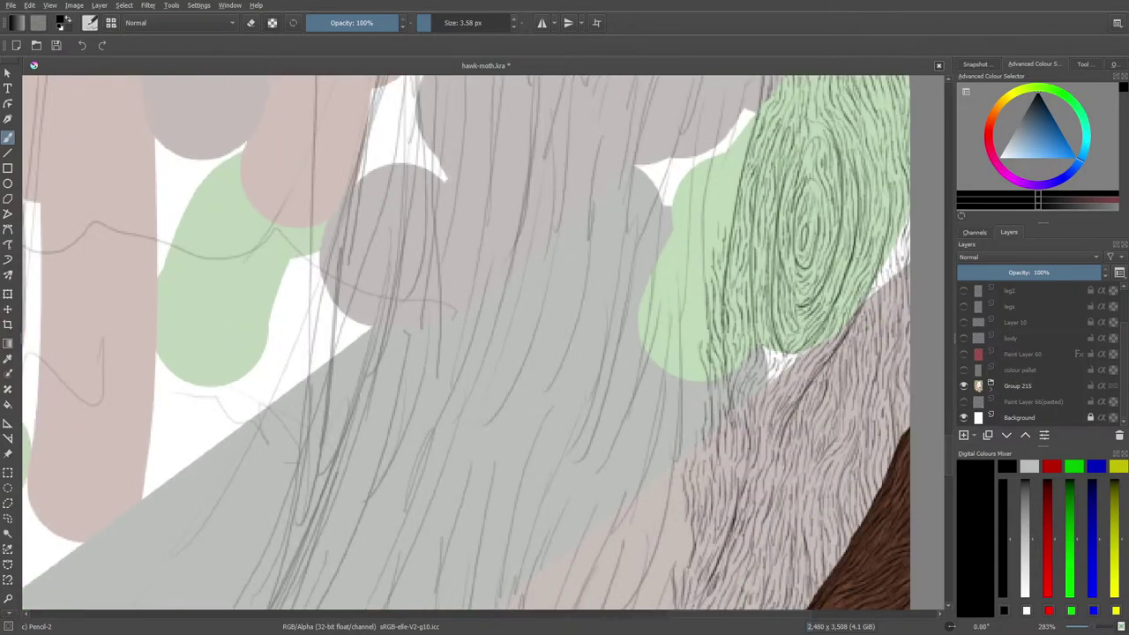
- Rotate the canvas to about -30° at 400% zoom over the unfinished bark beside the brown root
scroll(949, 470, down, 5)
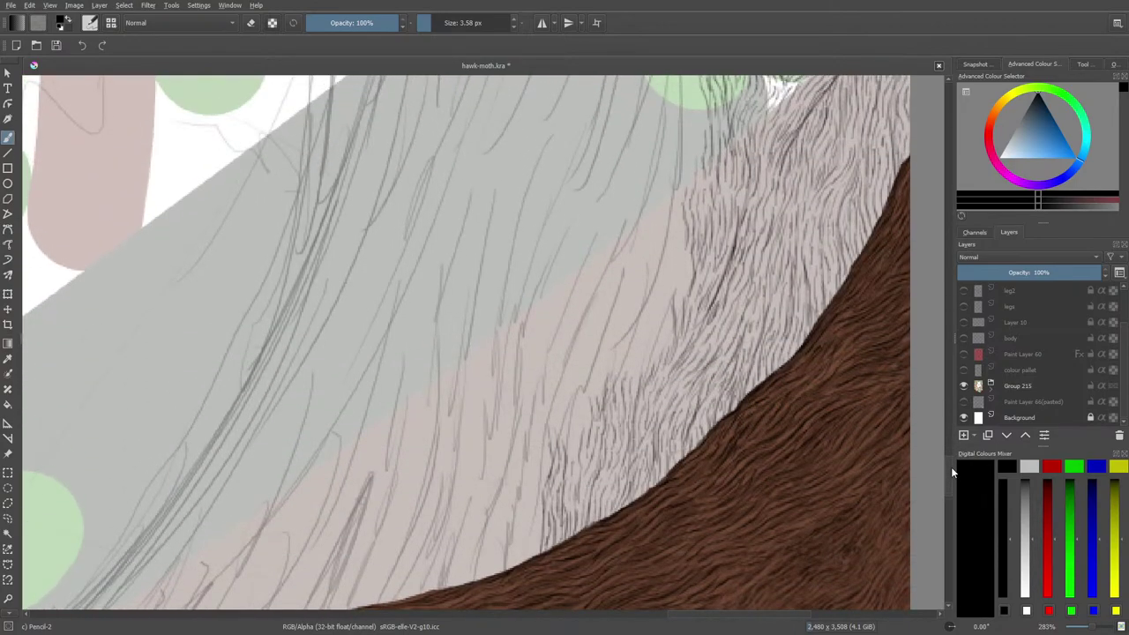
drag(1092, 627, 1096, 624)
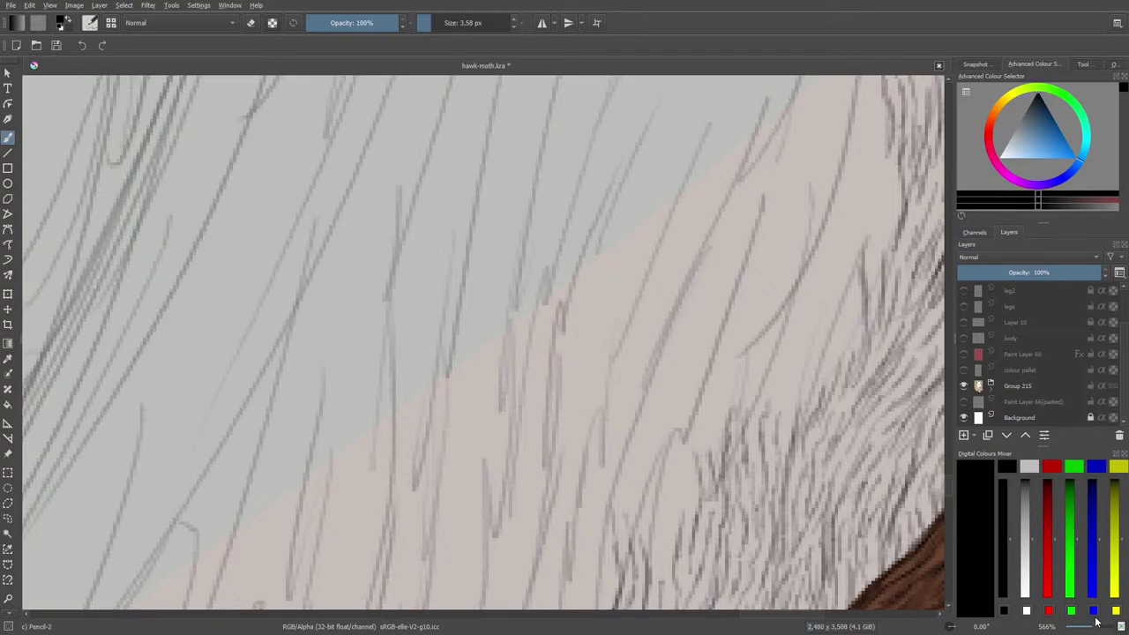
drag(947, 477, 948, 486)
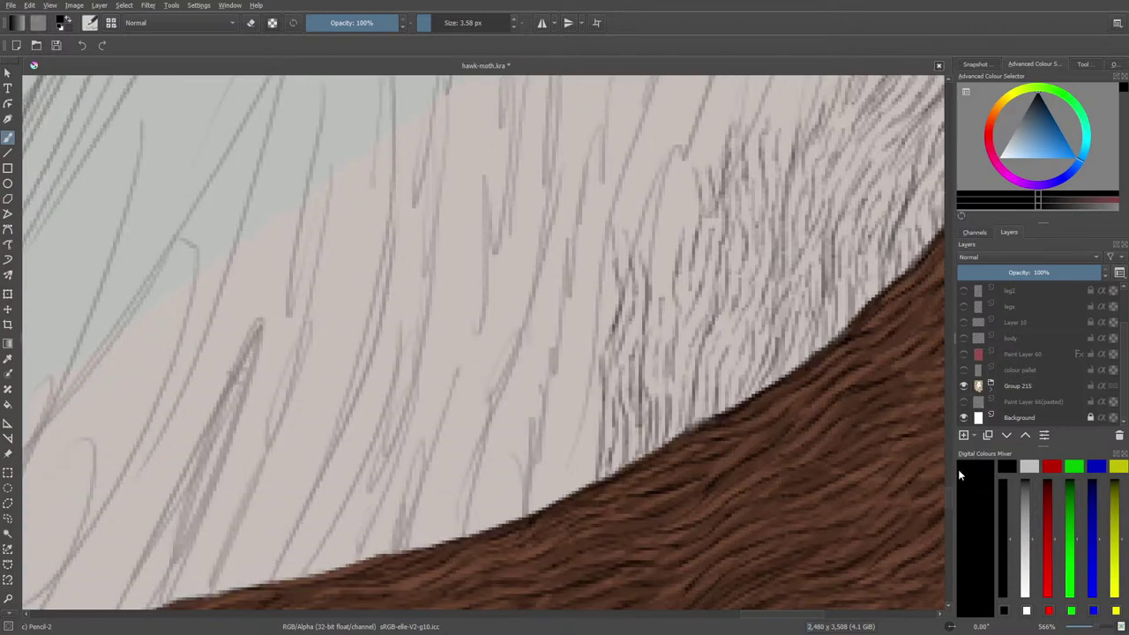
mouse_move(1095, 625)
mouse_down()
mouse_move(1083, 629)
mouse_move(1095, 626)
mouse_up()
drag(949, 487, 950, 481)
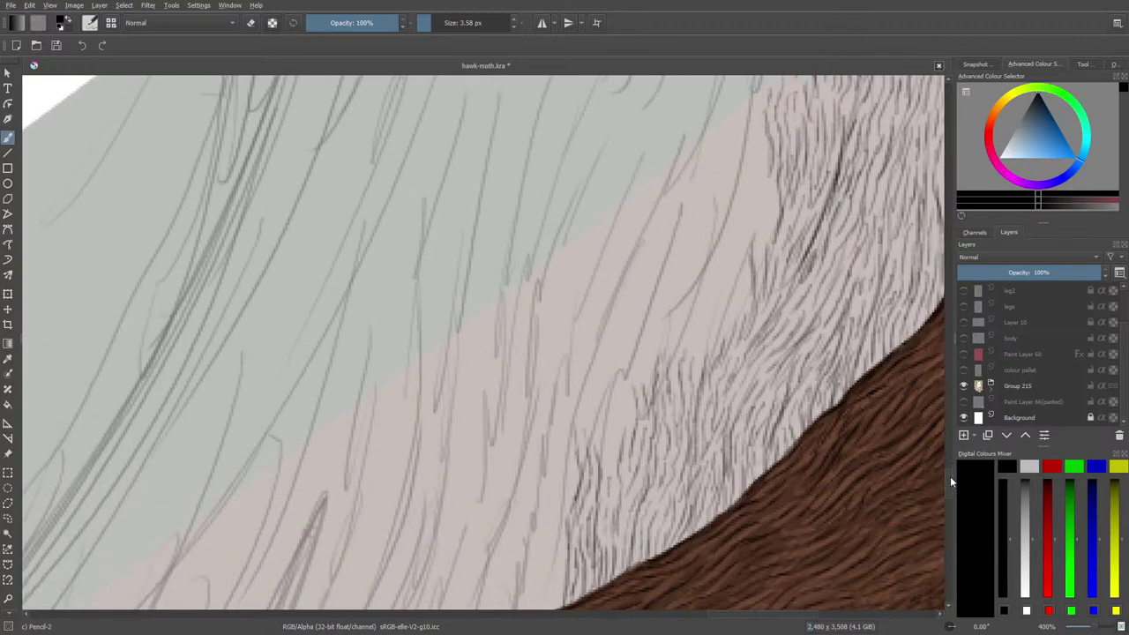
right_click(609, 380)
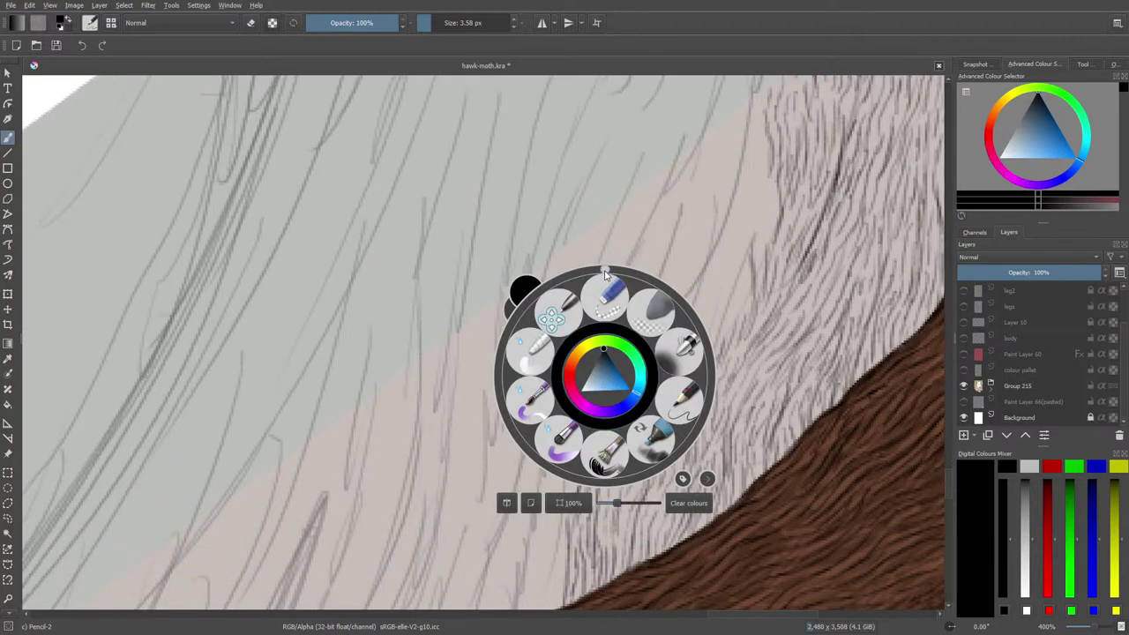
drag(618, 274, 551, 294)
click(556, 187)
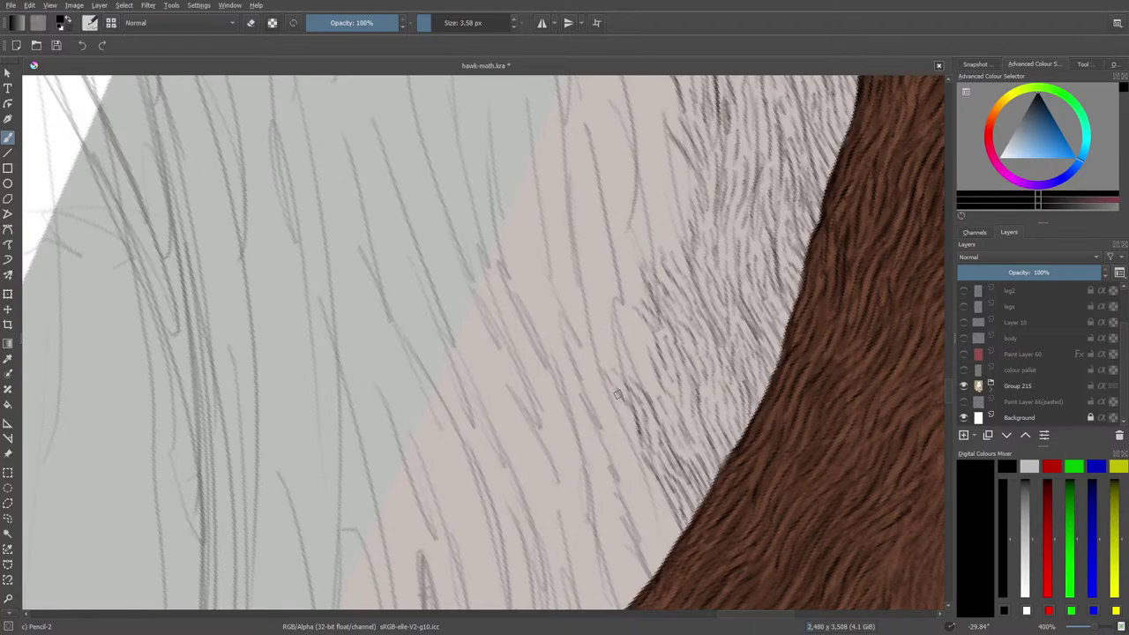
- Ink rows of slanting strokes along the outer edge of the grain, rising from the root side into the bare pink area
mouse_move(615, 371)
mouse_down()
mouse_move(613, 307)
mouse_move(616, 330)
mouse_up()
drag(648, 387, 634, 321)
mouse_move(636, 332)
mouse_down()
mouse_move(605, 285)
mouse_move(603, 256)
mouse_move(617, 269)
mouse_move(619, 254)
mouse_up()
mouse_move(633, 296)
mouse_down()
mouse_move(598, 160)
mouse_move(612, 246)
mouse_move(581, 208)
mouse_move(573, 177)
mouse_up()
drag(579, 229, 599, 310)
mouse_move(588, 255)
mouse_down()
mouse_move(574, 191)
mouse_move(571, 203)
mouse_up()
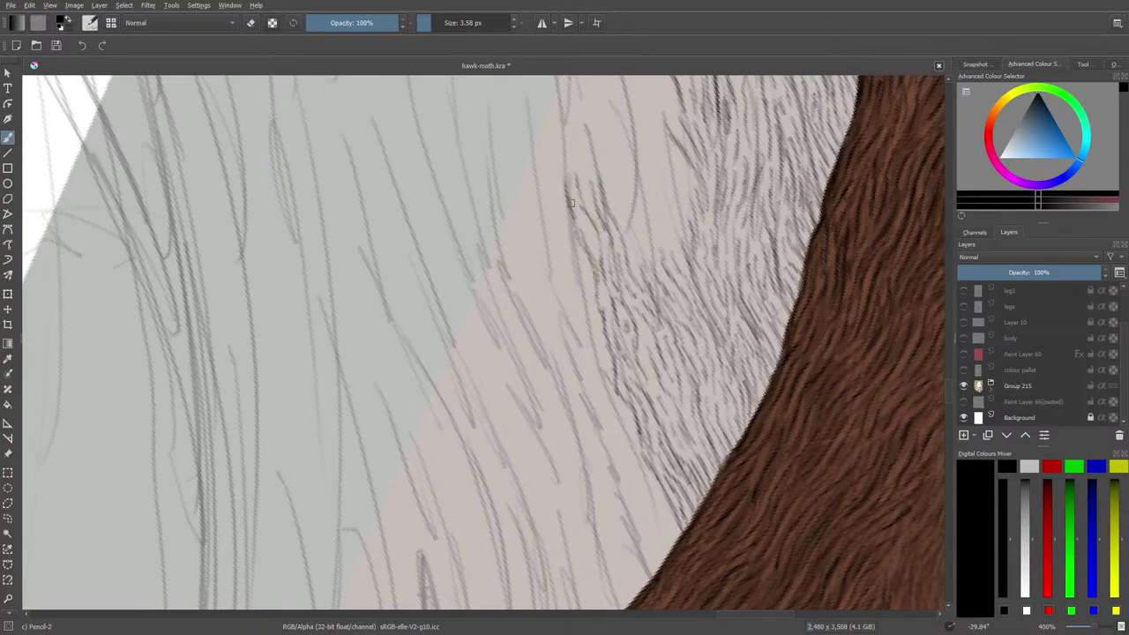
- Continue the outer strand of grain up the pink trunk and thicken it inward with short curved strokes
drag(949, 391, 949, 383)
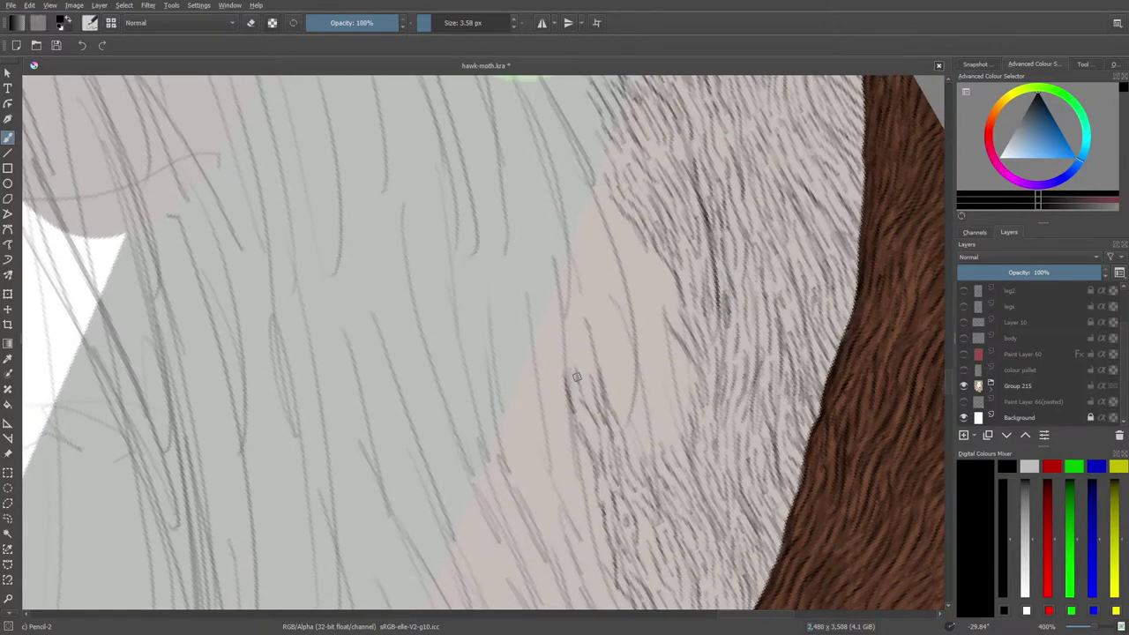
mouse_move(577, 377)
mouse_down()
mouse_move(573, 356)
mouse_move(592, 437)
mouse_move(574, 304)
mouse_up()
drag(590, 395, 591, 296)
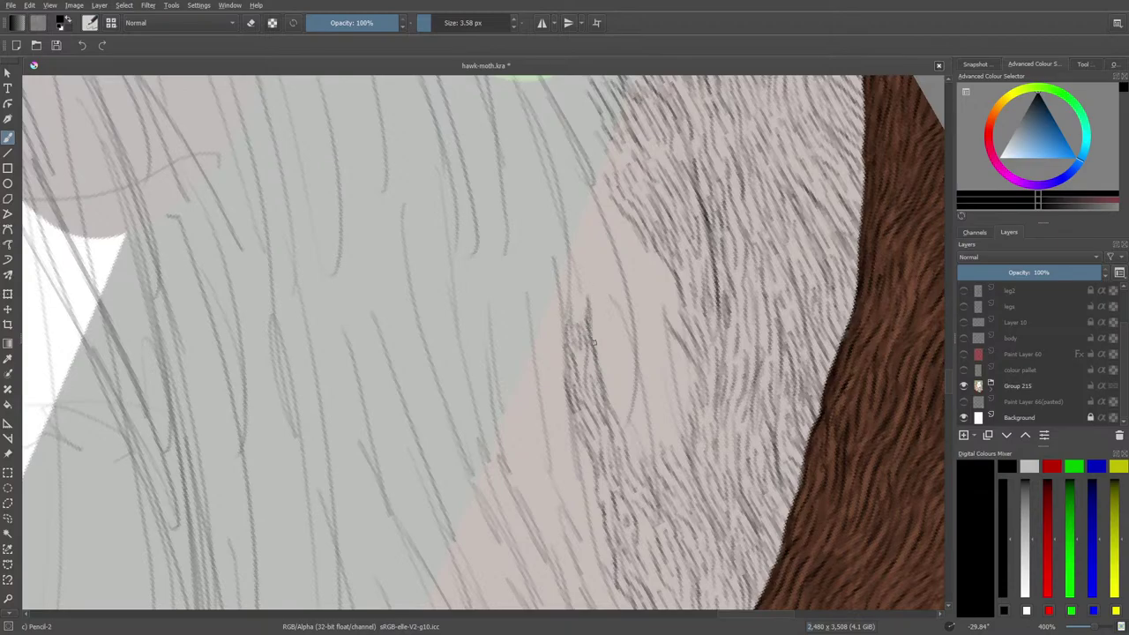
drag(594, 343, 610, 409)
drag(637, 457, 606, 362)
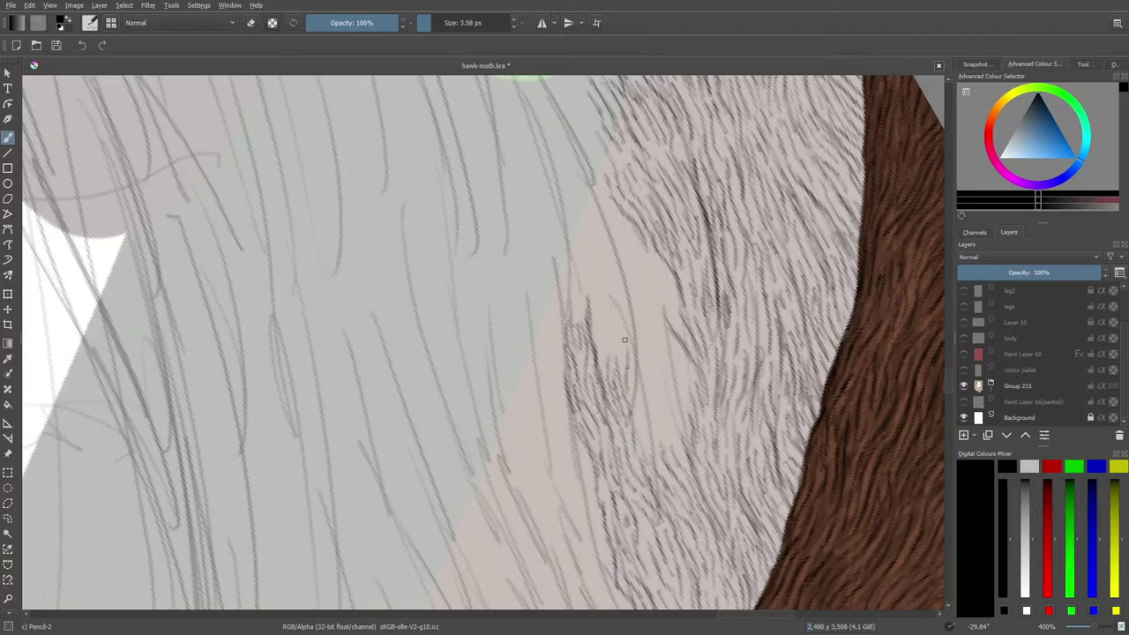
mouse_move(614, 335)
mouse_down()
mouse_move(616, 365)
mouse_move(610, 322)
mouse_move(596, 360)
mouse_up()
mouse_move(598, 321)
mouse_down()
mouse_move(594, 289)
mouse_move(603, 366)
mouse_up()
- Fill the remaining bare pink gap between the new strand and the dark contour with dense flowing strokes
mouse_move(660, 449)
mouse_down()
mouse_move(656, 367)
mouse_move(681, 457)
mouse_move(664, 350)
mouse_move(665, 380)
mouse_move(648, 383)
mouse_move(647, 427)
mouse_move(641, 412)
mouse_move(680, 371)
mouse_move(644, 283)
mouse_up()
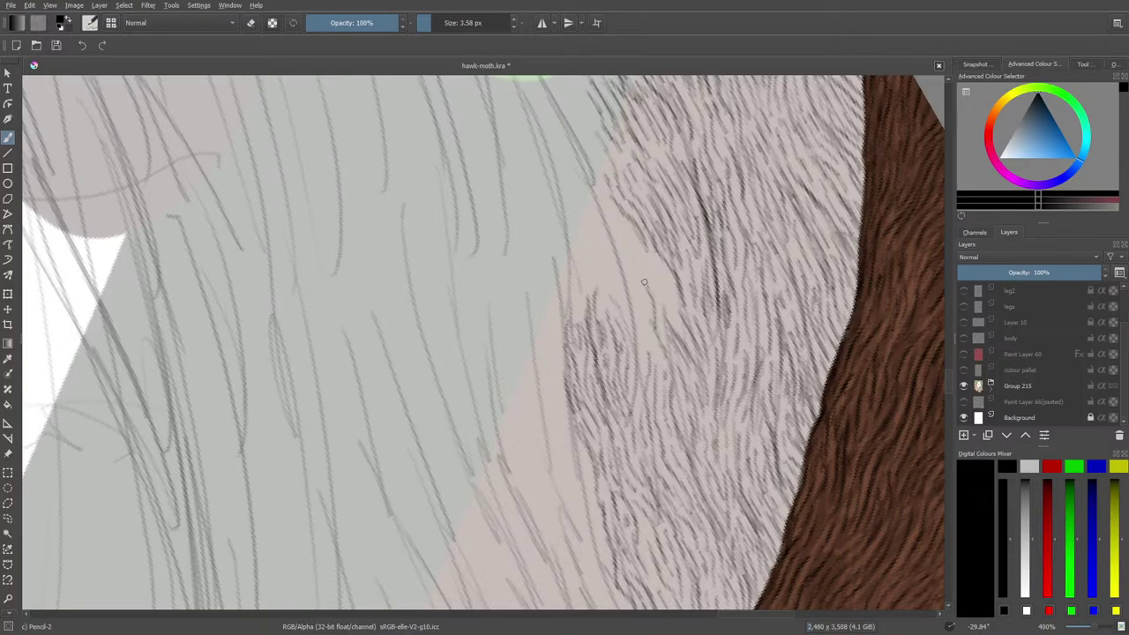
mouse_move(672, 318)
mouse_down()
mouse_move(659, 270)
mouse_move(603, 194)
mouse_move(634, 269)
mouse_up()
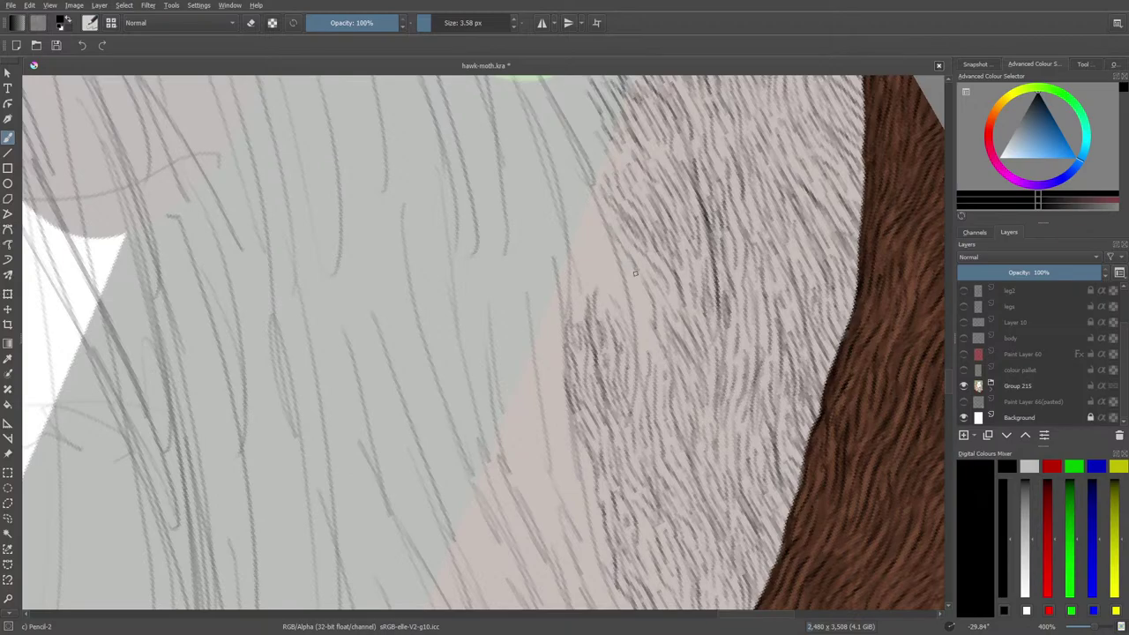
drag(642, 332, 605, 239)
drag(624, 293, 642, 344)
drag(949, 380, 947, 377)
scroll(946, 376, up, 3)
scroll(945, 371, up, 3)
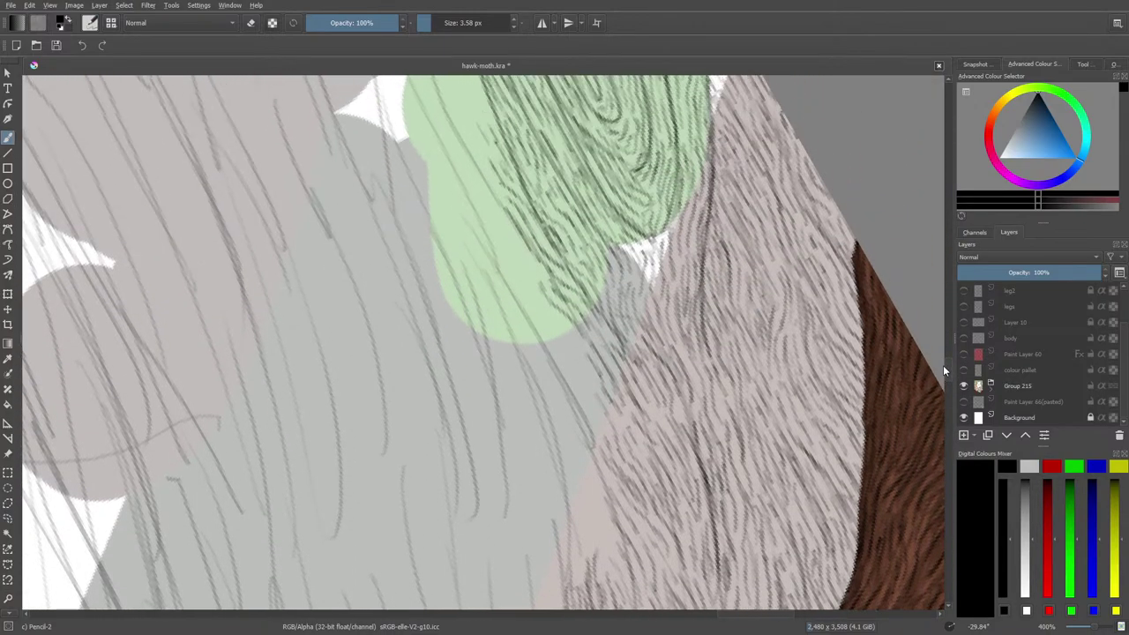
scroll(943, 365, down, 3)
scroll(944, 371, up, 3)
scroll(944, 369, down, 3)
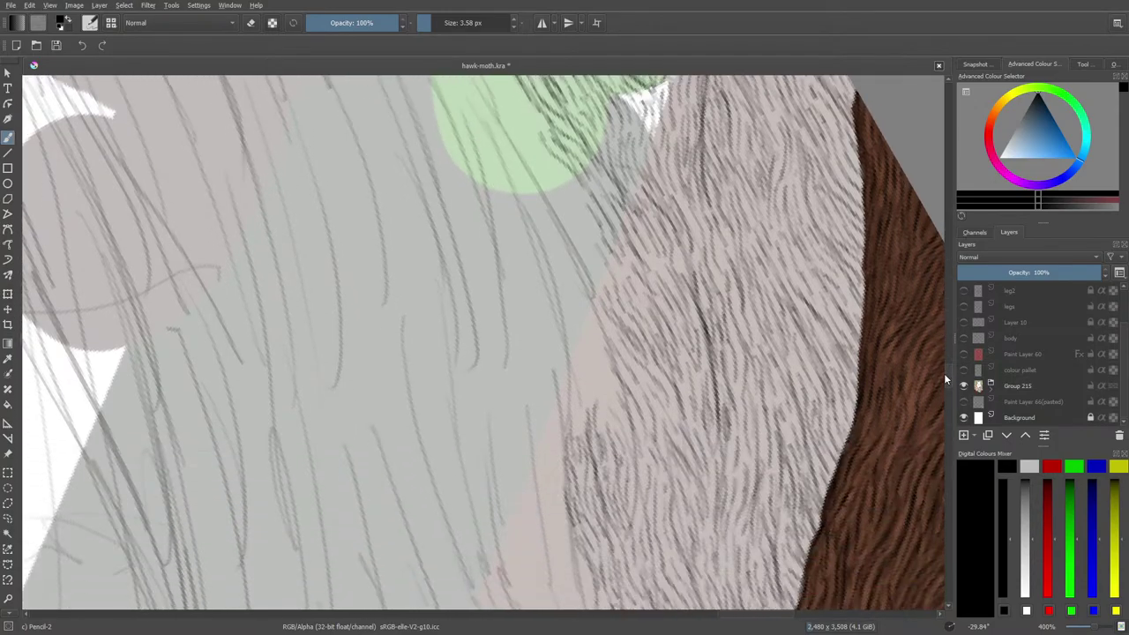
scroll(944, 371, up, 3)
scroll(945, 368, down, 4)
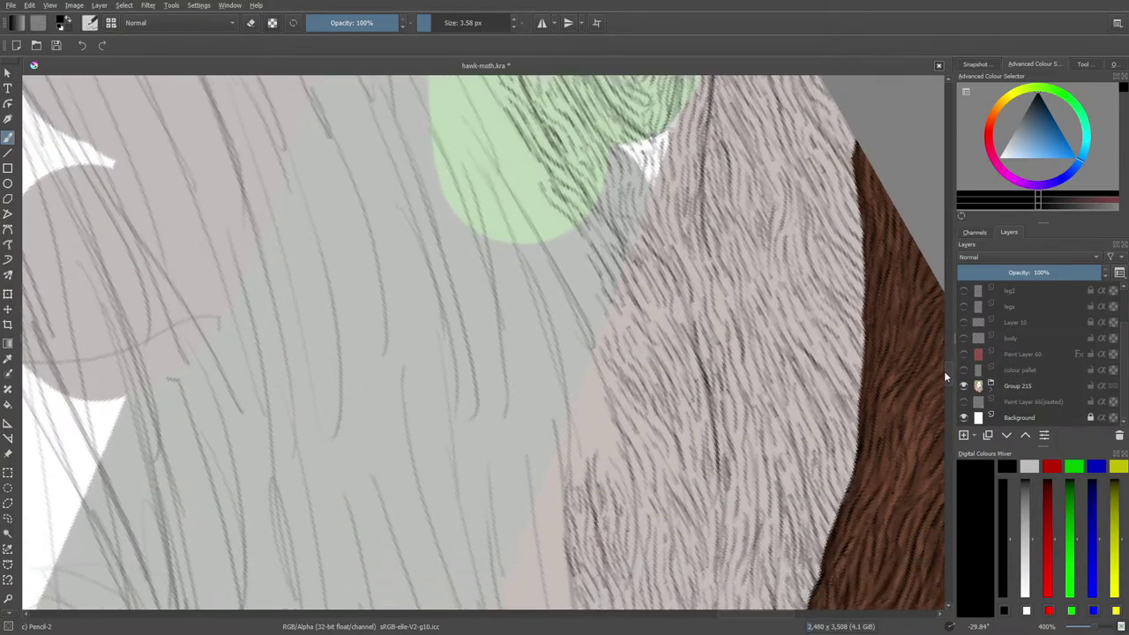
scroll(944, 371, up, 2)
scroll(945, 373, down, 3)
scroll(945, 381, up, 2)
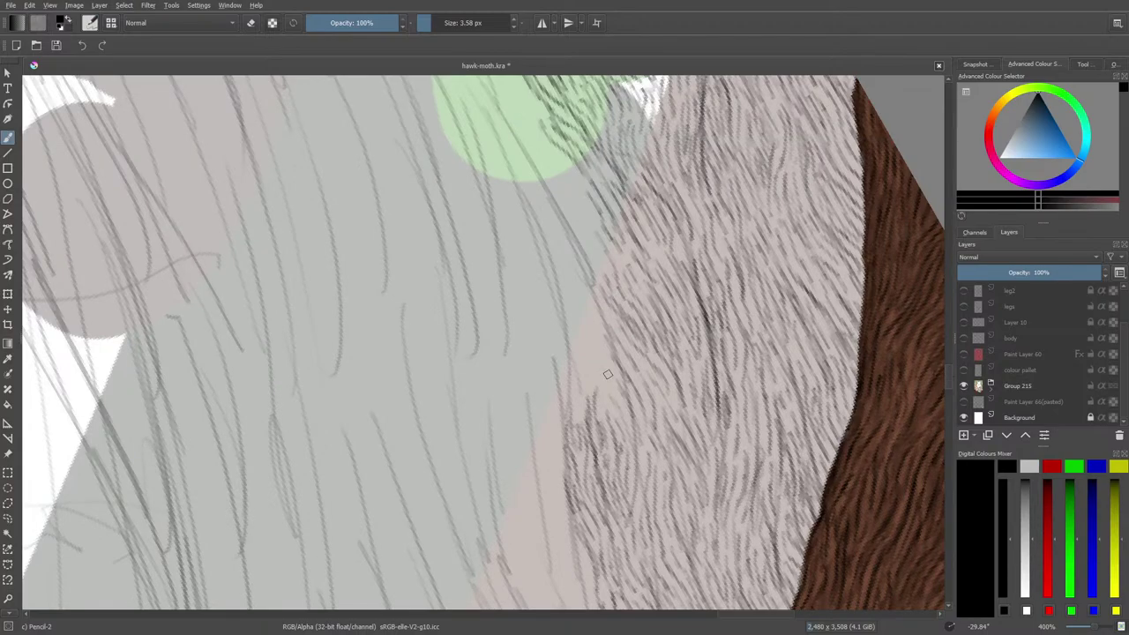
- Extend the bark grain from the pink edge across the grey area and into the green patch with short slanting strokes
mouse_move(607, 374)
mouse_down()
mouse_move(578, 277)
mouse_move(609, 335)
mouse_move(562, 213)
mouse_up()
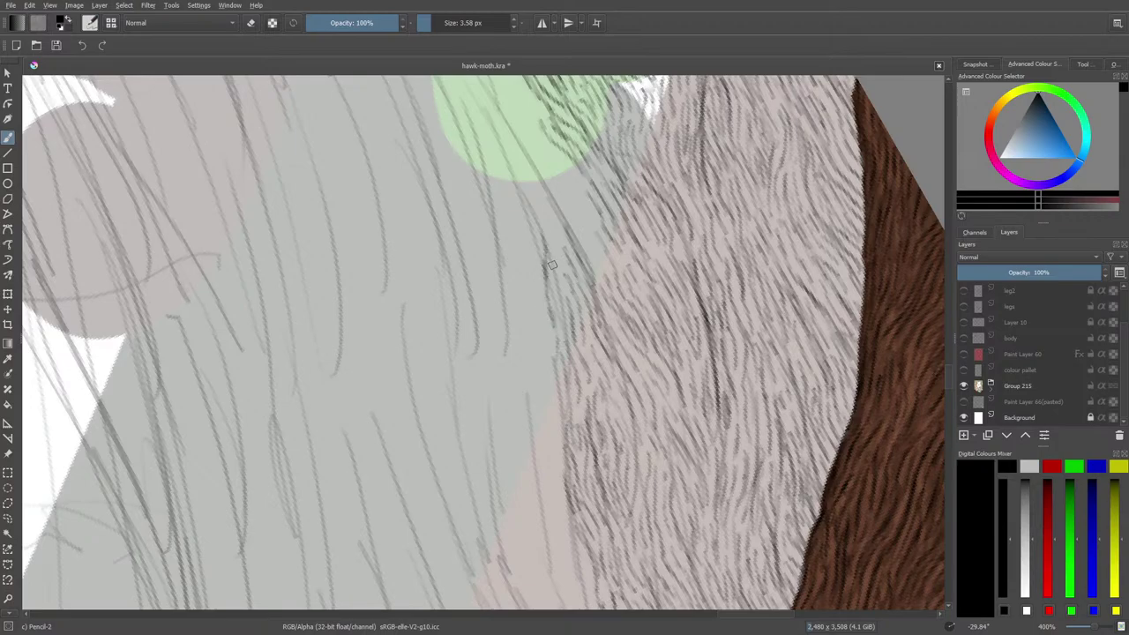
mouse_move(553, 268)
mouse_down()
mouse_move(560, 316)
mouse_move(556, 243)
mouse_move(541, 220)
mouse_move(542, 265)
mouse_move(509, 168)
mouse_move(537, 216)
mouse_move(570, 225)
mouse_move(605, 286)
mouse_up()
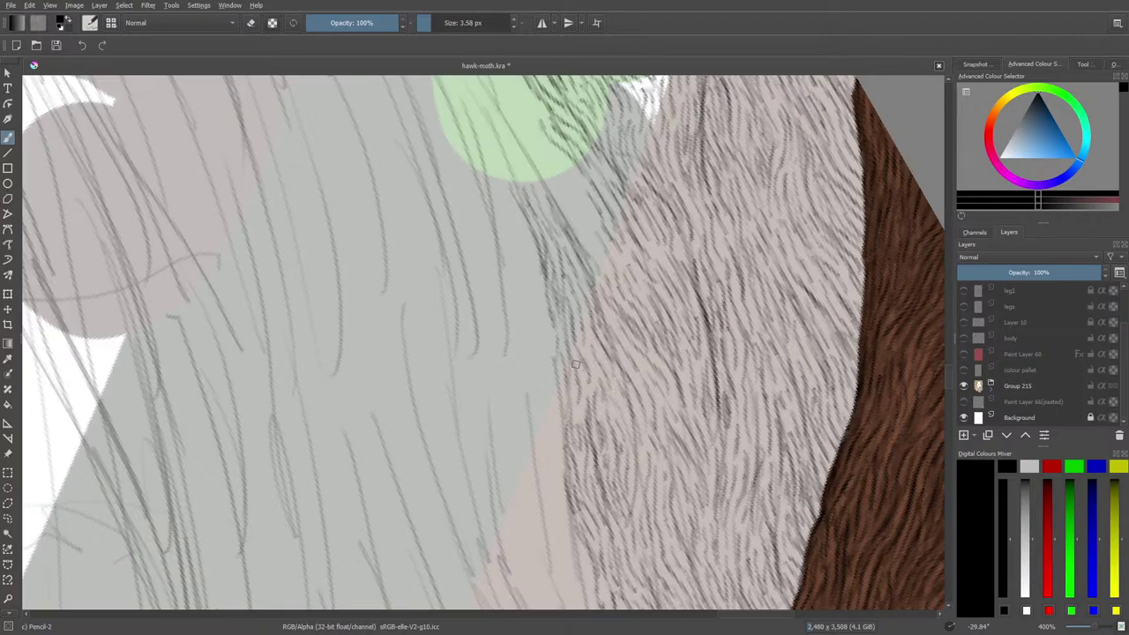
drag(573, 226, 603, 259)
drag(558, 199, 591, 230)
mouse_move(553, 171)
mouse_down()
mouse_move(590, 228)
mouse_move(580, 217)
mouse_up()
mouse_move(537, 143)
mouse_down()
mouse_move(589, 207)
mouse_move(563, 156)
mouse_move(530, 147)
mouse_move(528, 167)
mouse_move(512, 160)
mouse_move(534, 209)
mouse_move(504, 159)
mouse_move(514, 177)
mouse_move(507, 190)
mouse_move(498, 164)
mouse_move(513, 203)
mouse_up()
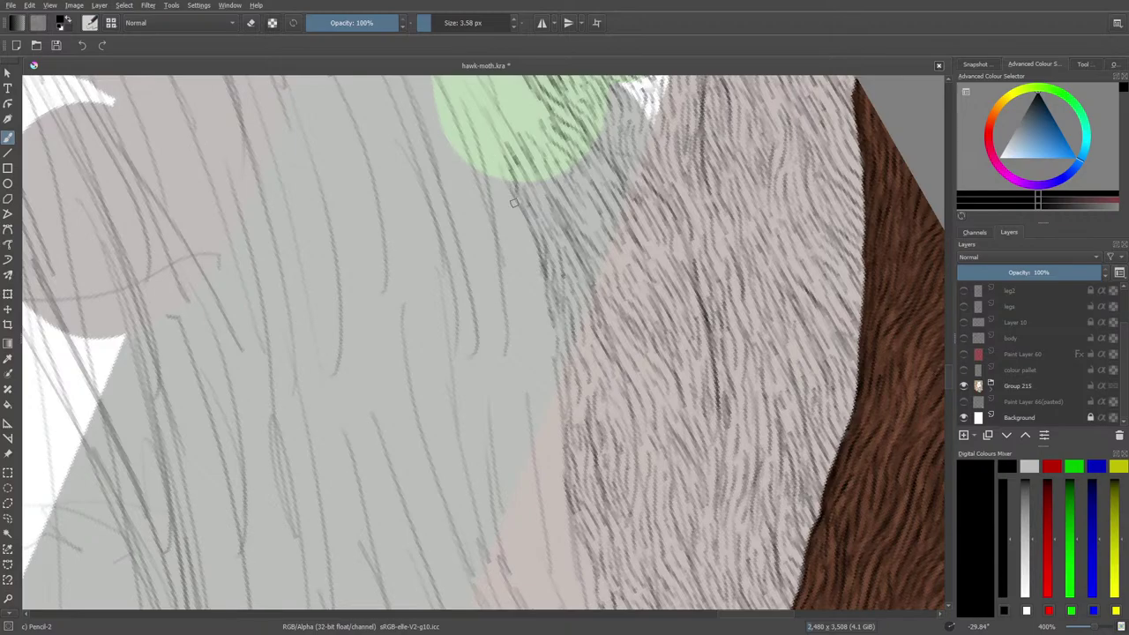
- Reset the canvas rotation to 0° and expand Group 215 to list its layers
right_click(509, 198)
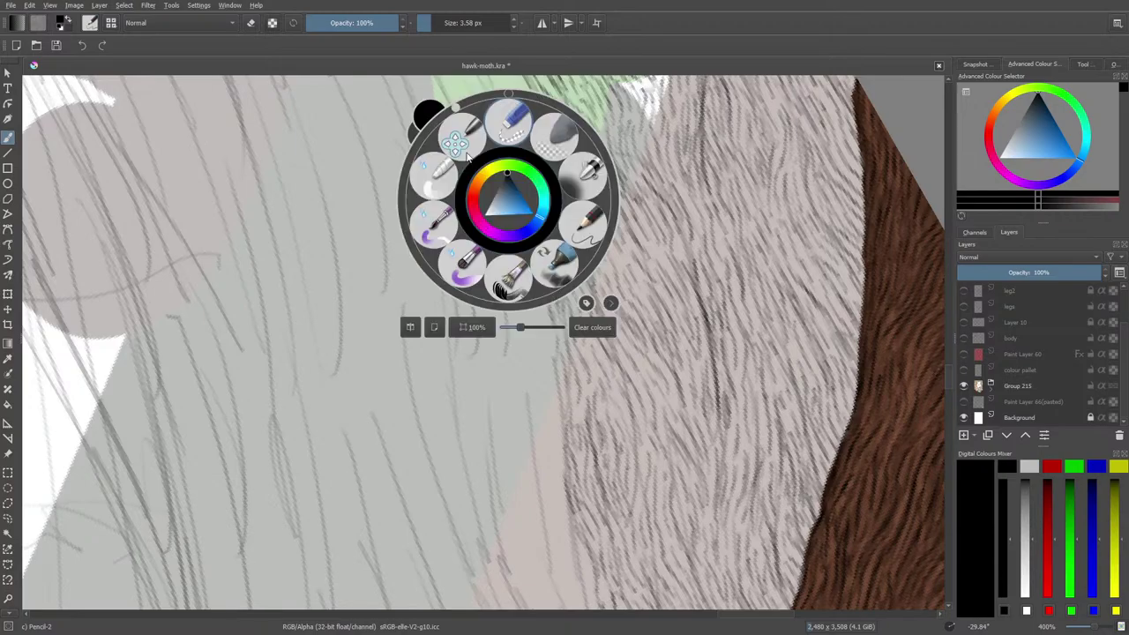
click(487, 97)
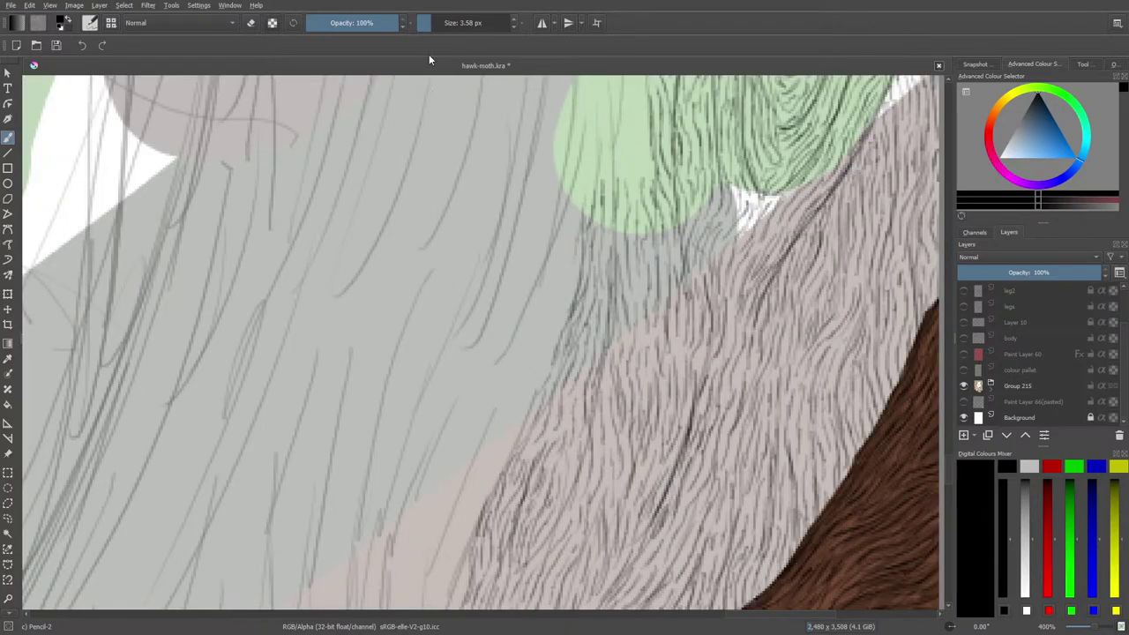
drag(950, 463, 972, 503)
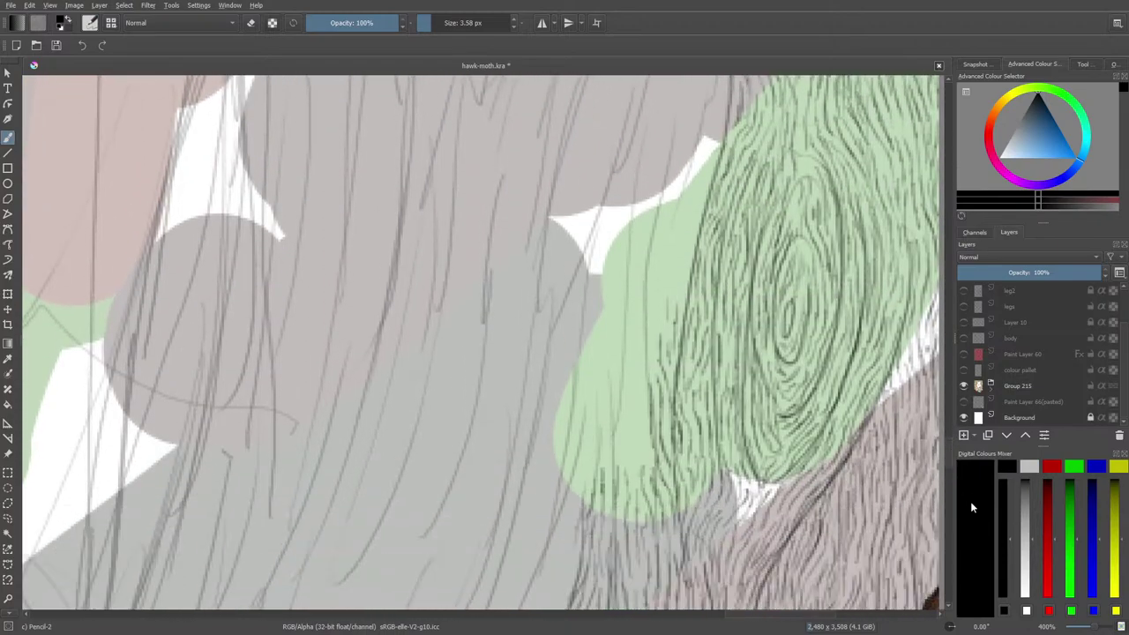
mouse_move(1095, 627)
mouse_down()
mouse_move(1087, 628)
mouse_move(1096, 628)
mouse_up()
drag(949, 454, 947, 490)
scroll(947, 486, up, 5)
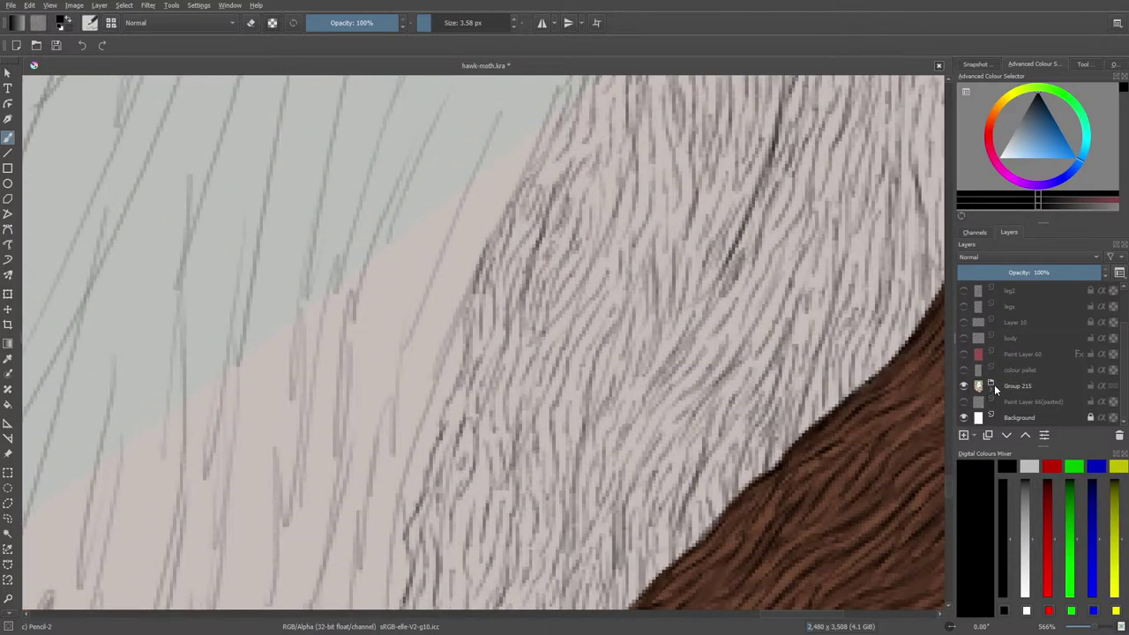
click(991, 385)
drag(1125, 314, 1126, 368)
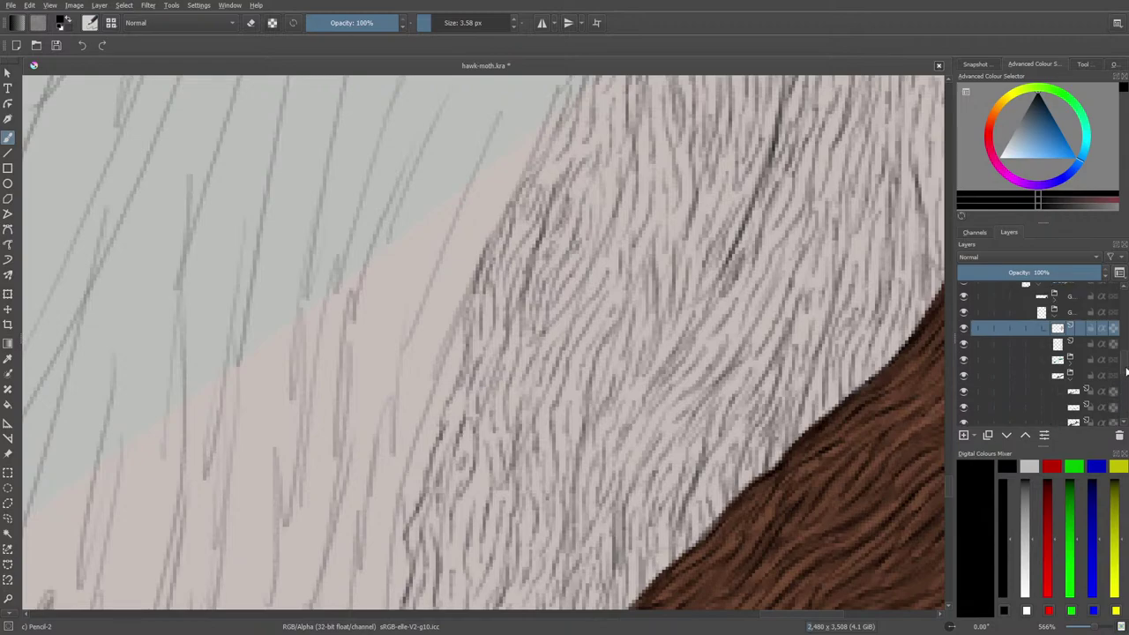
- Ink a small elongated knot at the outer edge of the pink bark grain, above the brown root
scroll(768, 602, left, 5)
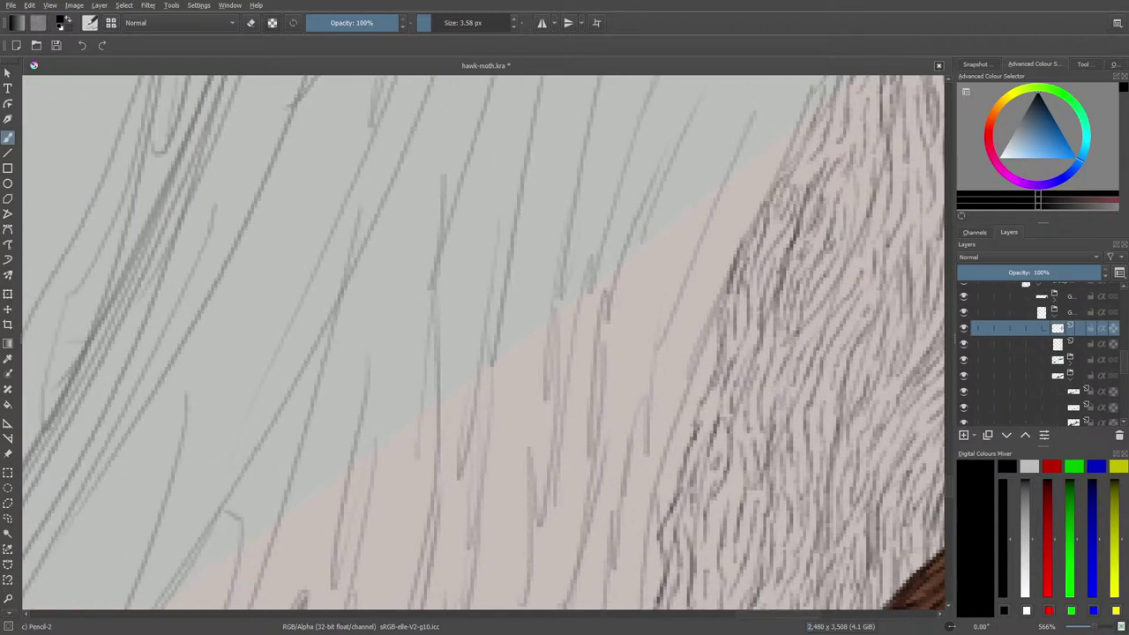
scroll(945, 475, down, 6)
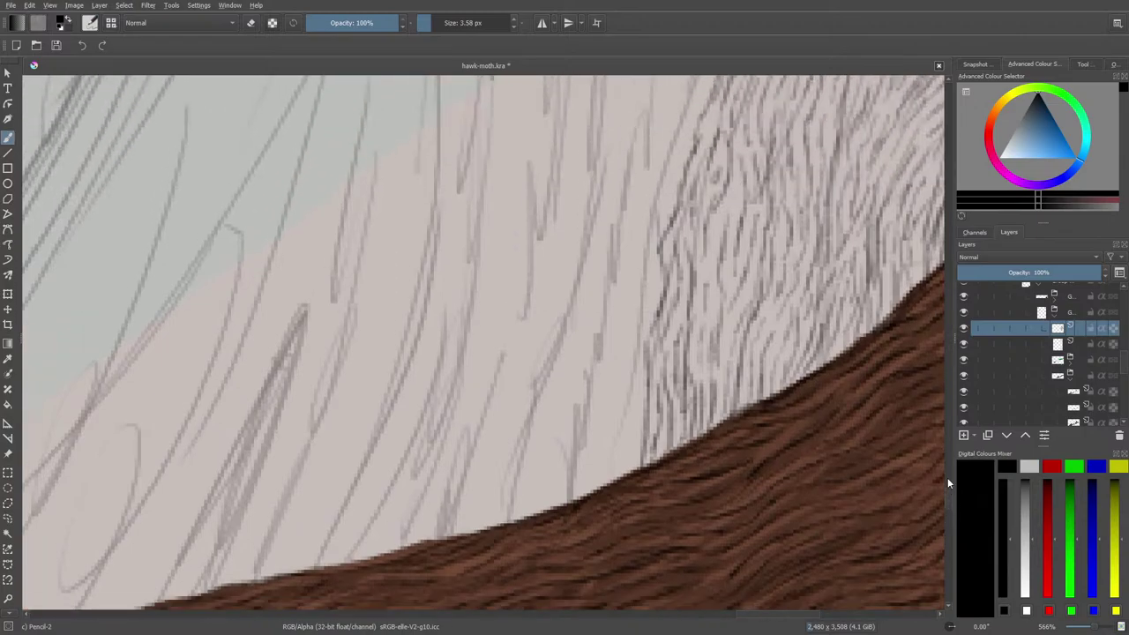
mouse_move(1097, 632)
mouse_down()
mouse_move(1083, 632)
mouse_move(1094, 630)
mouse_up()
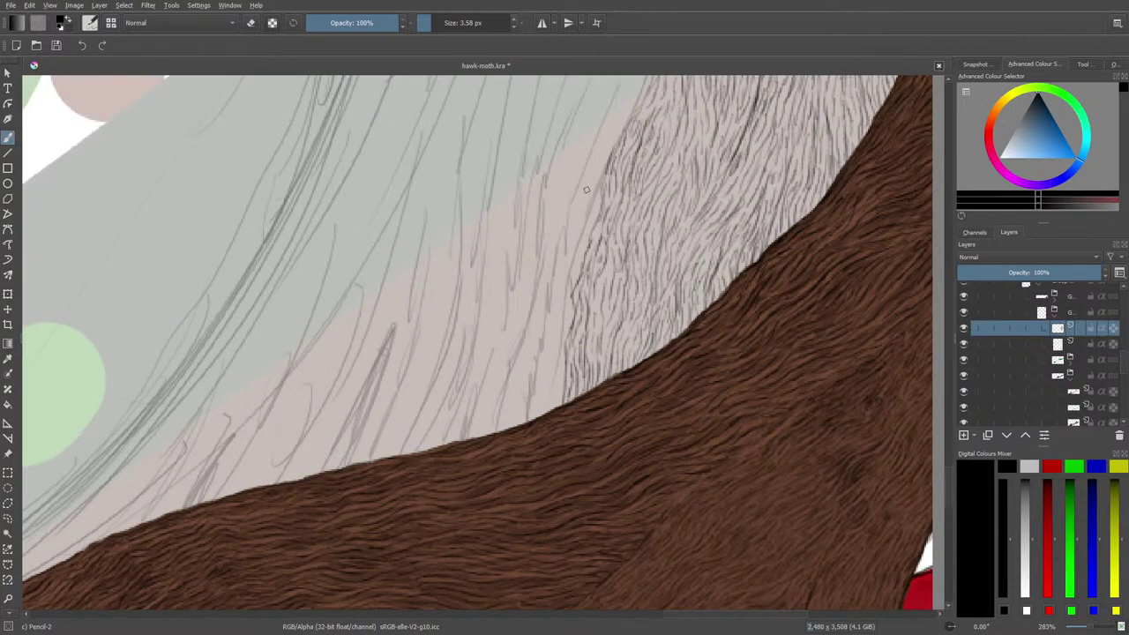
drag(596, 187, 579, 264)
mouse_move(595, 176)
mouse_down()
mouse_move(582, 216)
mouse_move(590, 189)
mouse_up()
mouse_move(593, 197)
mouse_down()
mouse_move(588, 238)
mouse_move(600, 172)
mouse_move(576, 224)
mouse_move(573, 292)
mouse_move(572, 216)
mouse_up()
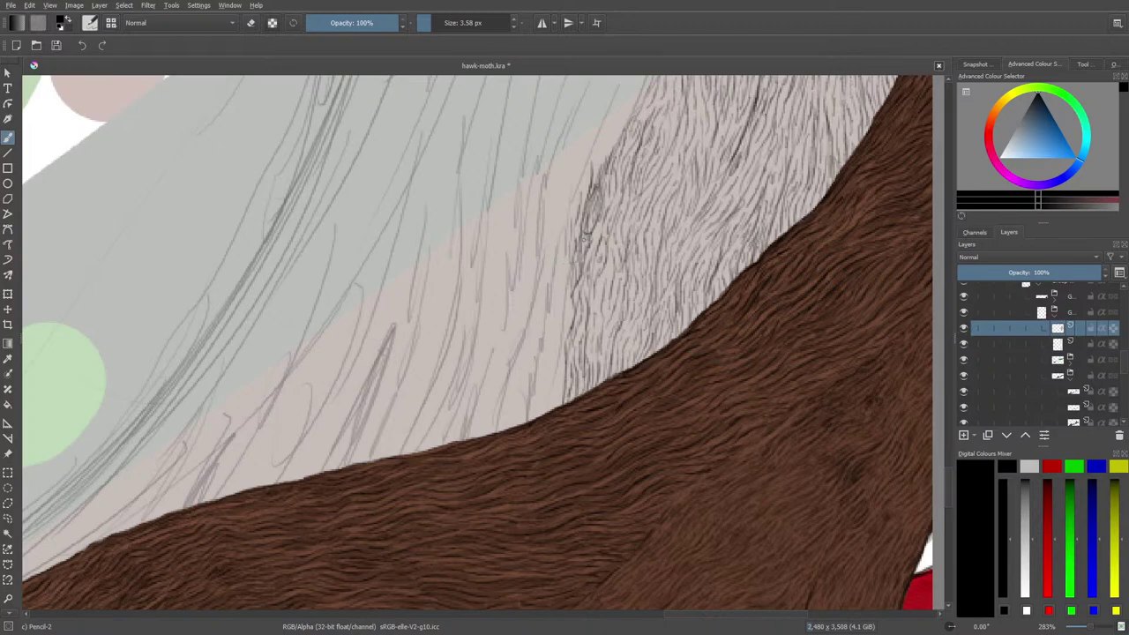
drag(591, 201, 592, 214)
- Extend the grain outward along the brown root's upper edge and ink a strand rising from it into the bare pink area
drag(1093, 628, 1091, 630)
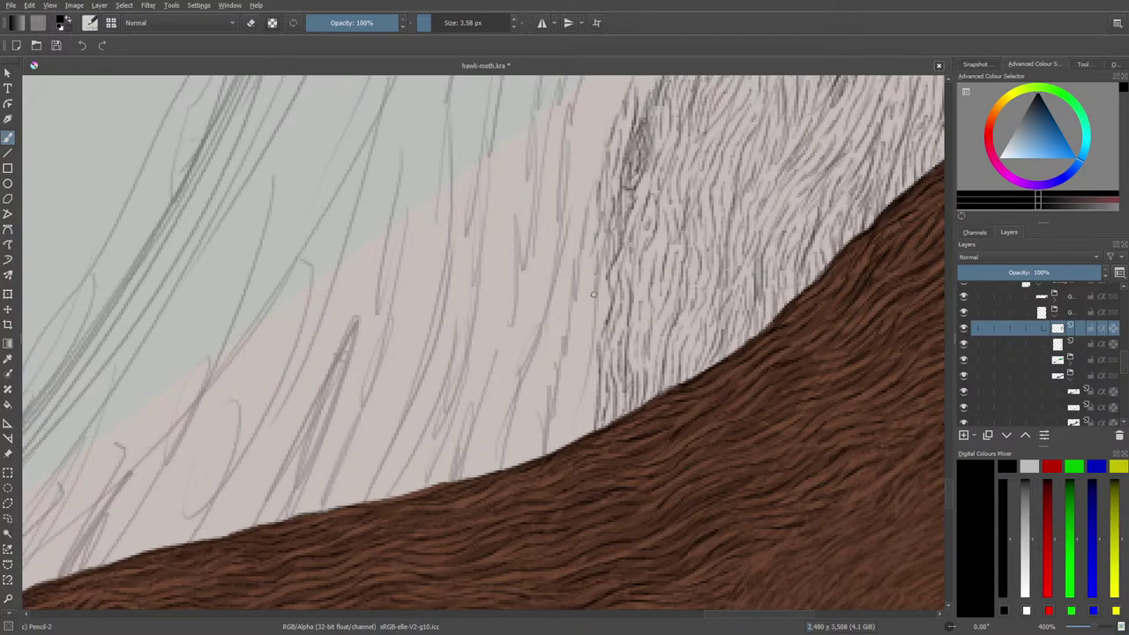
mouse_move(589, 355)
mouse_down()
mouse_move(578, 454)
mouse_move(589, 443)
mouse_move(595, 396)
mouse_move(556, 449)
mouse_move(574, 330)
mouse_move(544, 470)
mouse_move(534, 463)
mouse_move(548, 369)
mouse_move(523, 462)
mouse_move(522, 426)
mouse_move(503, 482)
mouse_move(510, 434)
mouse_move(492, 479)
mouse_move(532, 372)
mouse_move(521, 432)
mouse_up()
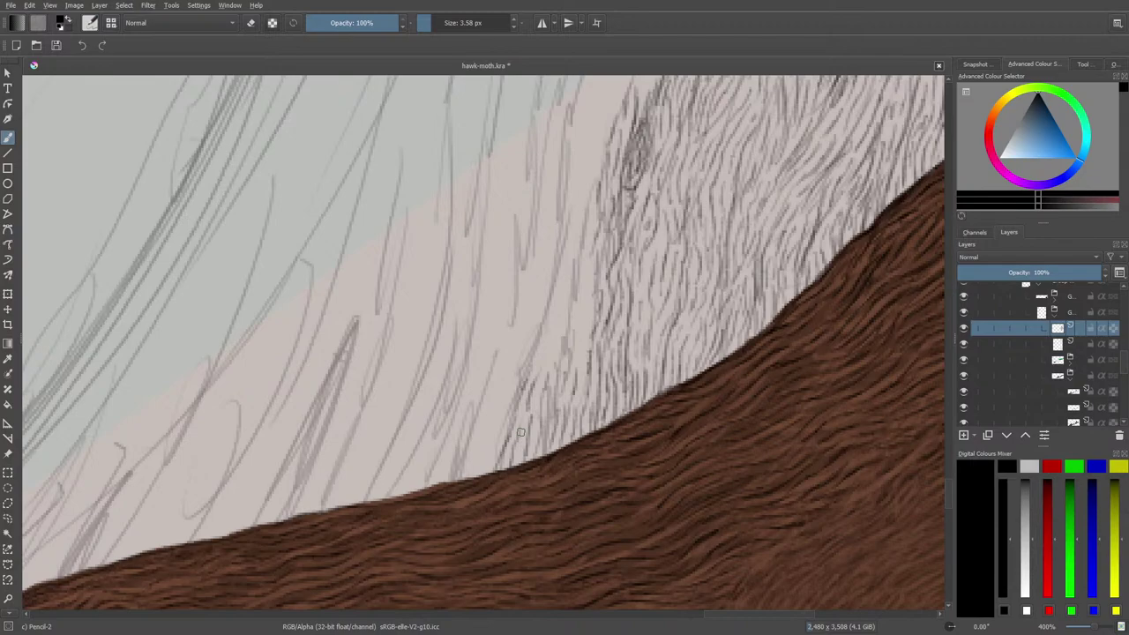
mouse_move(521, 433)
mouse_down()
mouse_move(513, 384)
mouse_move(494, 450)
mouse_up()
mouse_move(519, 392)
mouse_down()
mouse_move(563, 190)
mouse_move(570, 252)
mouse_move(560, 243)
mouse_move(534, 367)
mouse_move(565, 303)
mouse_move(573, 239)
mouse_up()
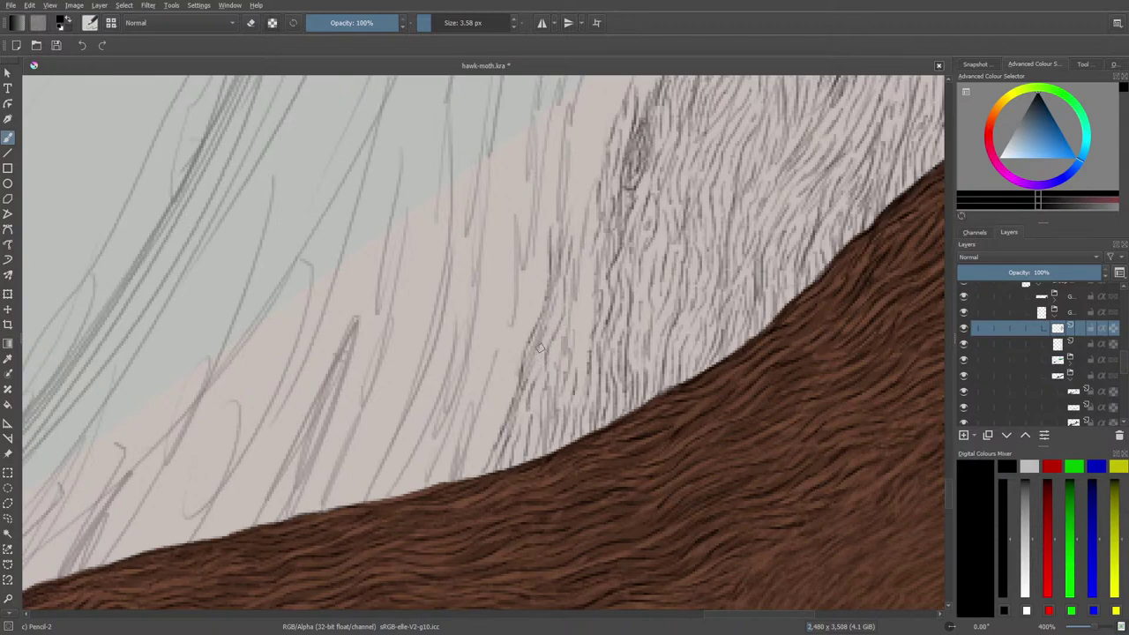
mouse_move(557, 355)
mouse_down()
mouse_move(575, 282)
mouse_move(578, 357)
mouse_move(586, 325)
mouse_move(584, 230)
mouse_up()
- Darken the small knot and surround its upper end with short vertical grain strokes
scroll(944, 451, up, 5)
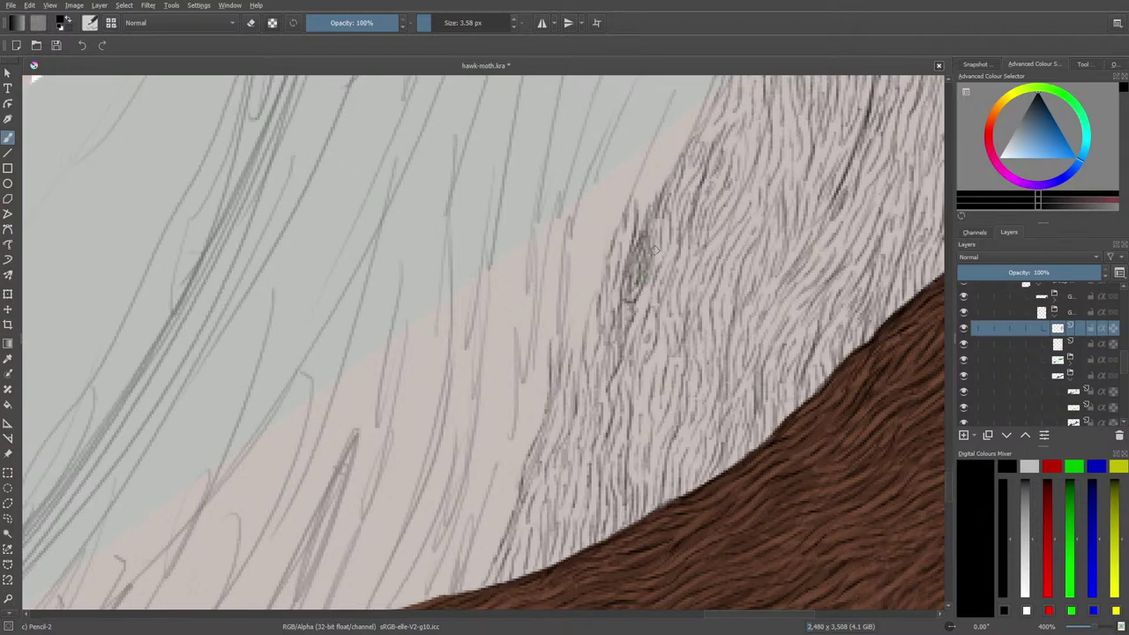
mouse_move(655, 250)
mouse_down()
mouse_move(633, 337)
mouse_move(667, 238)
mouse_move(663, 201)
mouse_move(639, 213)
mouse_up()
mouse_move(627, 229)
mouse_down()
mouse_move(607, 325)
mouse_move(580, 321)
mouse_move(595, 311)
mouse_move(592, 341)
mouse_move(603, 225)
mouse_move(574, 341)
mouse_move(586, 232)
mouse_up()
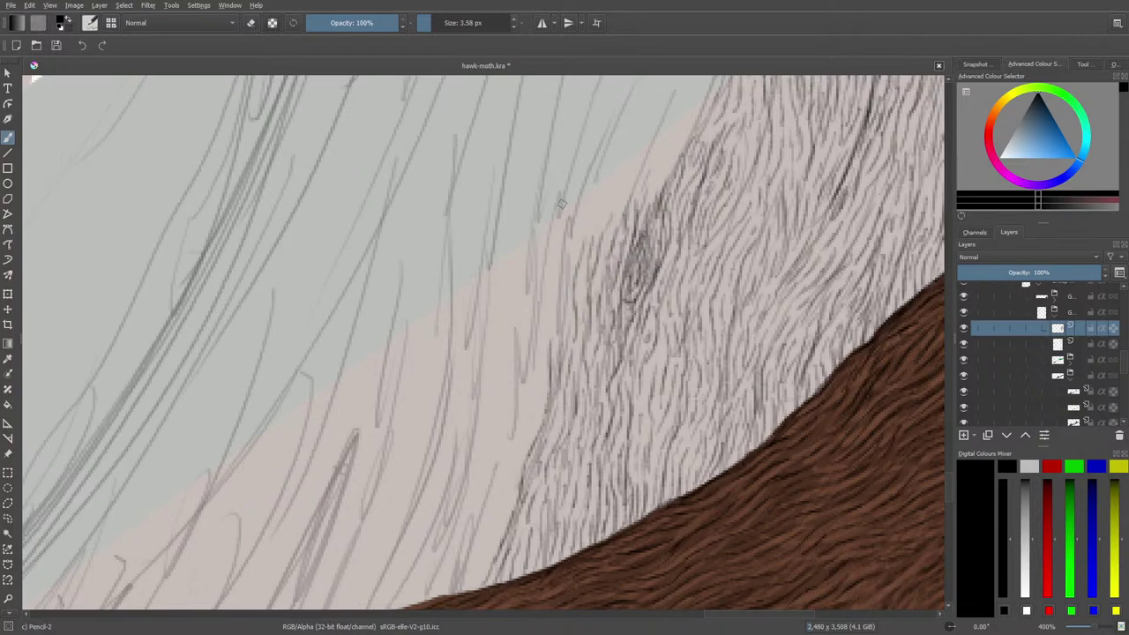
- Try outlining a small rounded stub where the grain meets the grey area, and erase that outline
mouse_move(554, 220)
mouse_down()
mouse_move(567, 193)
mouse_move(592, 176)
mouse_move(553, 196)
mouse_up()
drag(556, 192, 563, 231)
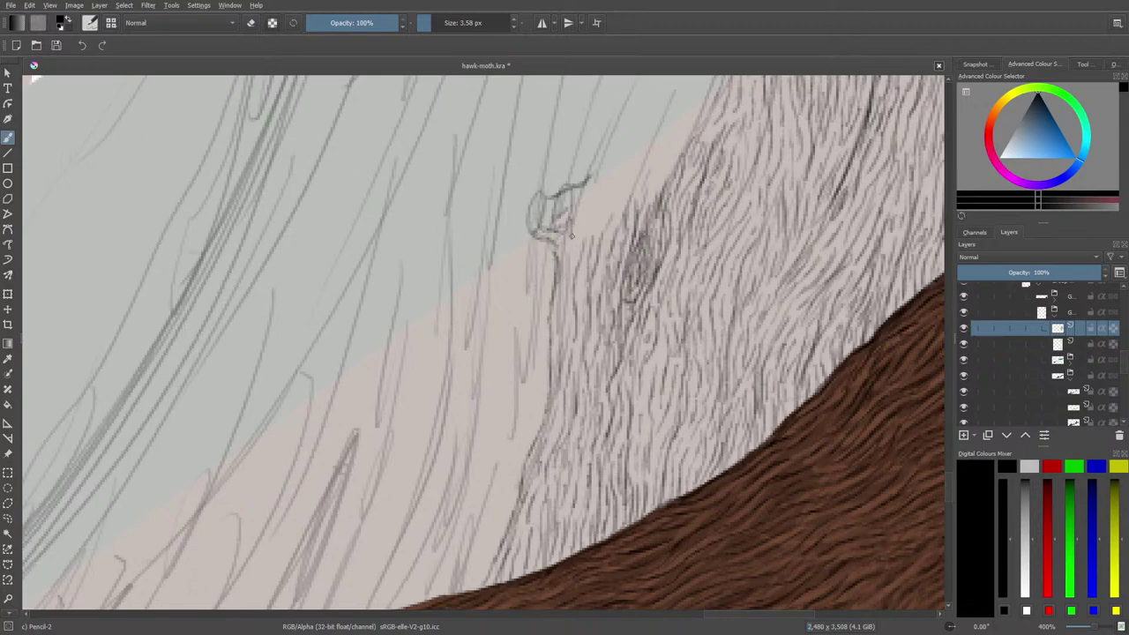
mouse_move(571, 236)
mouse_down()
mouse_move(581, 141)
mouse_move(589, 170)
mouse_move(566, 234)
mouse_up()
key(e)
drag(559, 184, 555, 177)
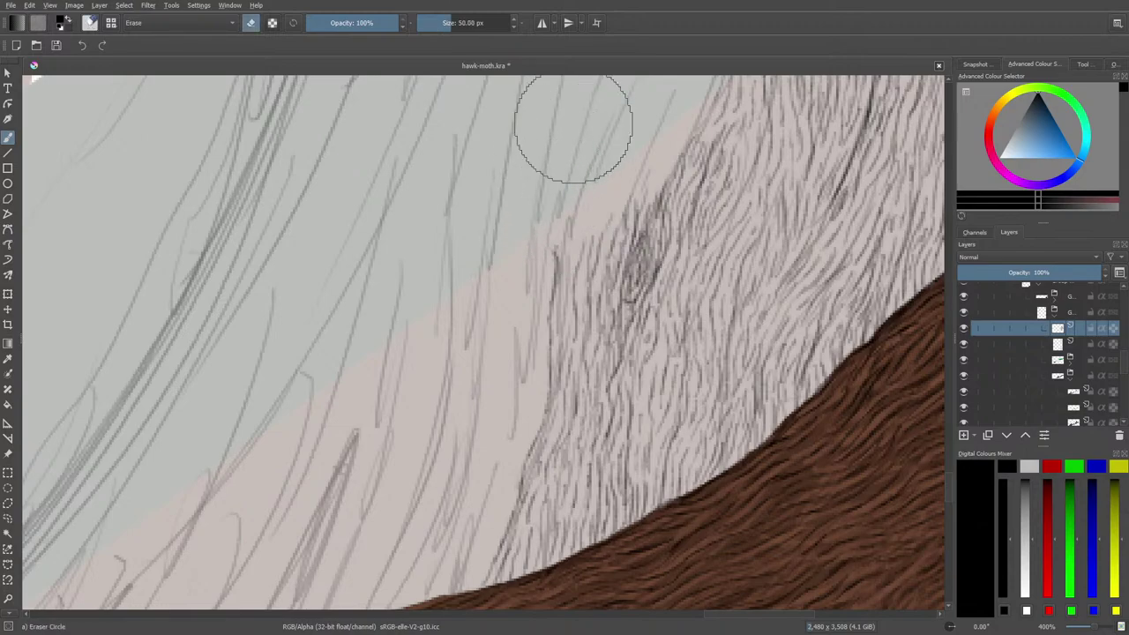
- Return to the Pencil-2 brush and ink a narrow strand of grain rising from the pink edge into the grey area
scroll(946, 469, up, 5)
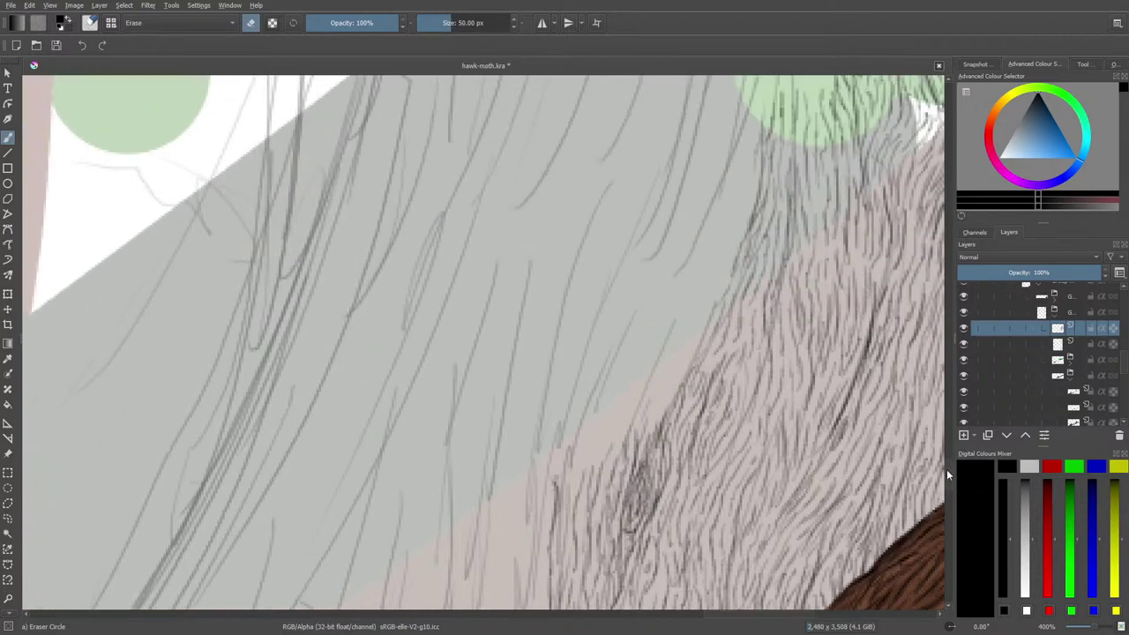
key(e)
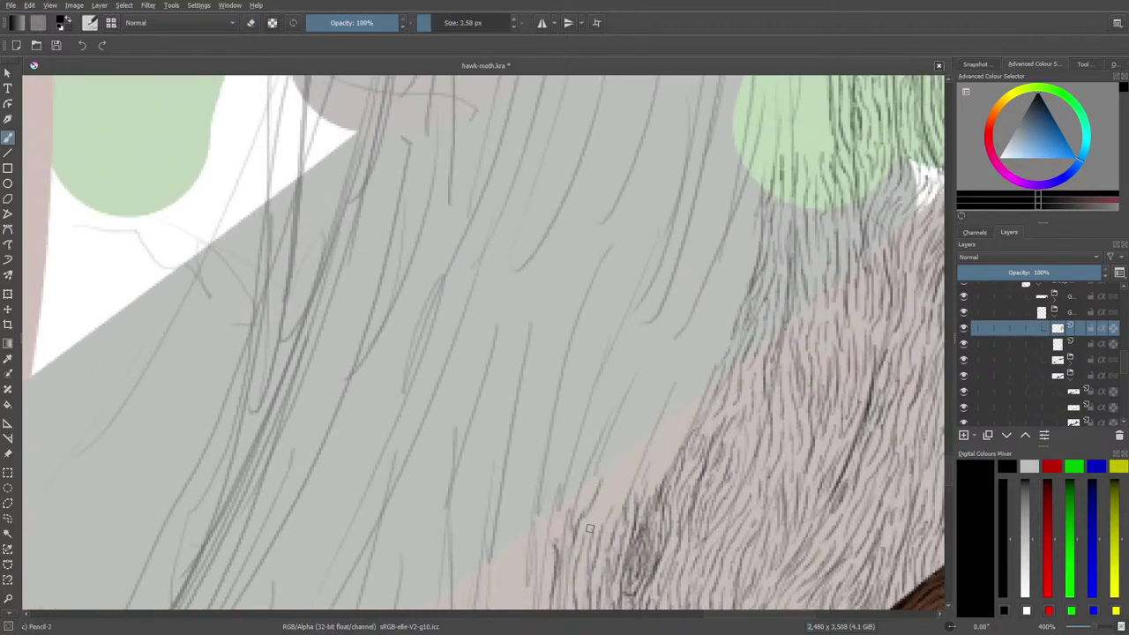
mouse_move(591, 529)
mouse_down()
mouse_move(627, 449)
mouse_move(615, 501)
mouse_move(598, 521)
mouse_move(627, 411)
mouse_move(559, 540)
mouse_move(586, 438)
mouse_move(572, 507)
mouse_move(553, 531)
mouse_move(555, 512)
mouse_up()
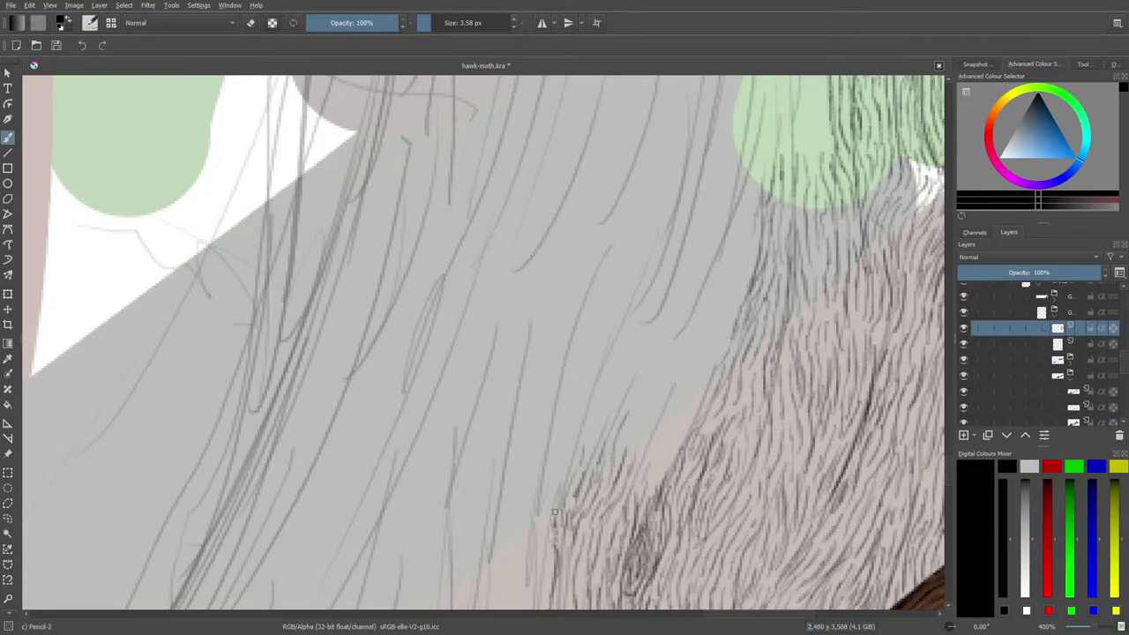
drag(612, 466, 630, 408)
mouse_move(634, 449)
mouse_down()
mouse_move(651, 387)
mouse_move(648, 375)
mouse_move(628, 435)
mouse_move(641, 363)
mouse_up()
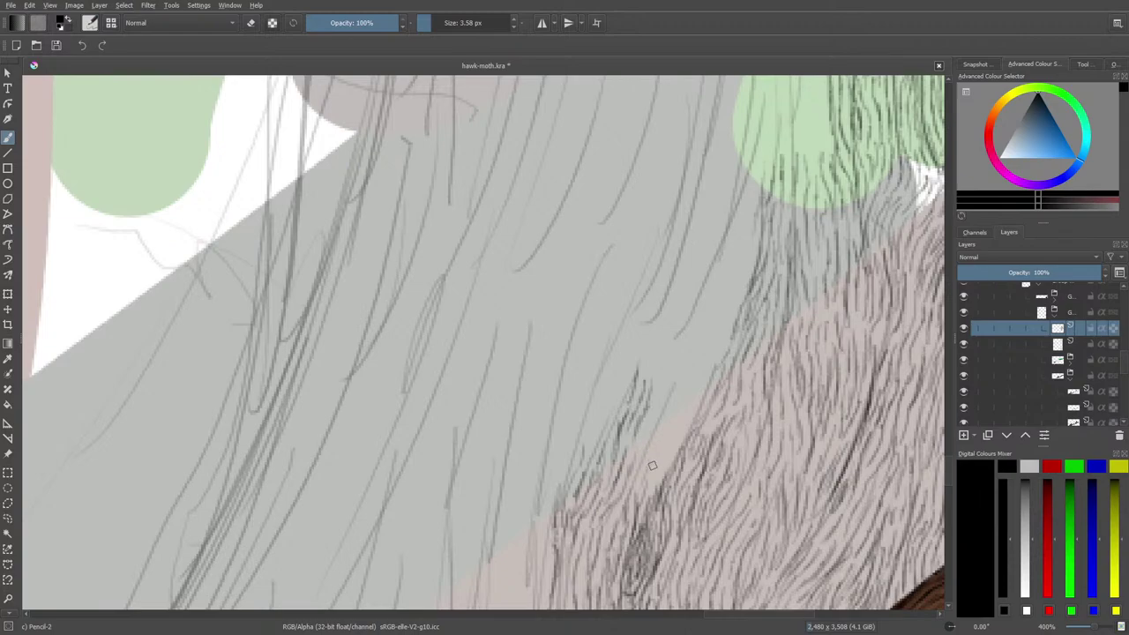
- Fill the gap between the new grey strand and the finished bark with wavy grain strokes
mouse_move(651, 465)
mouse_down()
mouse_move(673, 417)
mouse_move(661, 437)
mouse_move(658, 423)
mouse_move(649, 464)
mouse_move(687, 427)
mouse_move(672, 443)
mouse_up()
drag(683, 425, 703, 337)
mouse_move(690, 382)
mouse_down()
mouse_move(719, 335)
mouse_move(695, 401)
mouse_move(729, 330)
mouse_move(698, 355)
mouse_move(690, 340)
mouse_up()
mouse_move(684, 345)
mouse_down()
mouse_move(650, 417)
mouse_move(673, 330)
mouse_move(665, 357)
mouse_move(653, 348)
mouse_up()
mouse_move(650, 395)
mouse_down()
mouse_move(658, 324)
mouse_move(641, 352)
mouse_up()
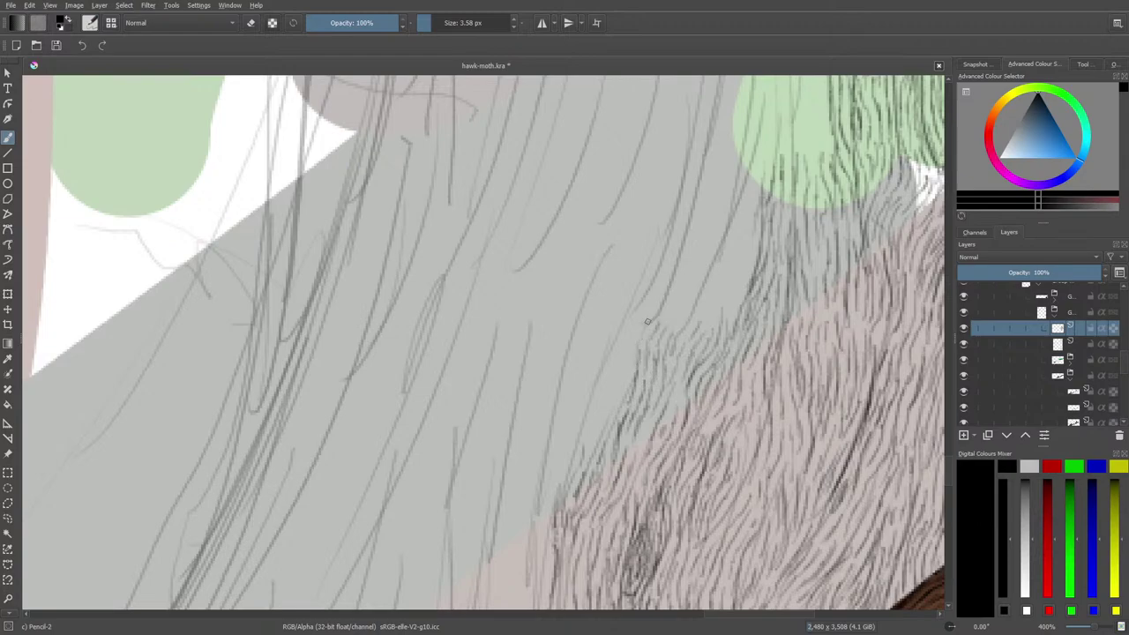
- Thicken the outer edge of the grey strand with short strokes down to the pink boundary
drag(615, 392, 626, 372)
drag(595, 436, 628, 348)
scroll(950, 470, down, 5)
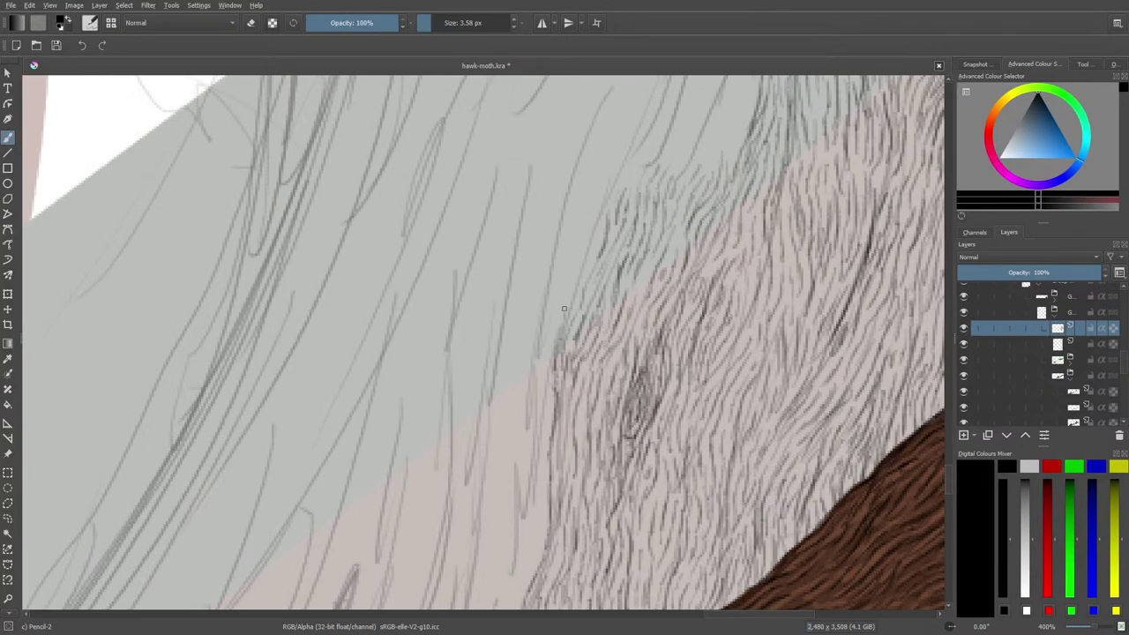
mouse_move(569, 303)
mouse_down()
mouse_move(585, 240)
mouse_move(587, 268)
mouse_up()
- Ink a long dark curved contour from the grey strand's outer edge up along the sketched line beside the green patch
drag(947, 471, 950, 453)
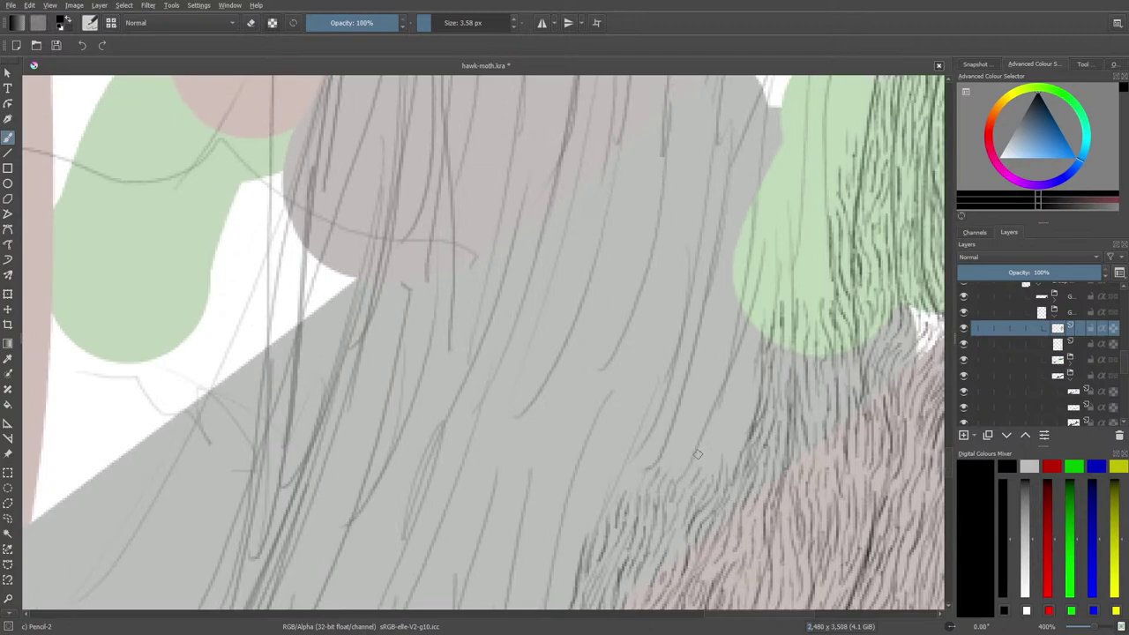
mouse_move(600, 528)
mouse_down()
mouse_move(660, 439)
mouse_move(703, 312)
mouse_up()
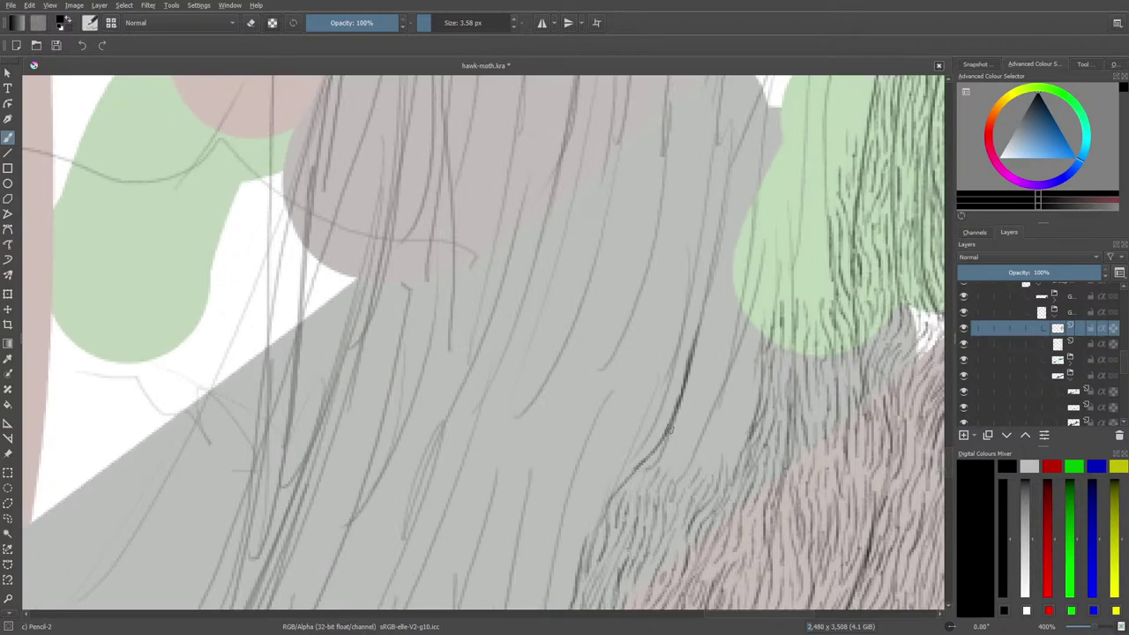
drag(631, 472, 584, 561)
drag(632, 490, 656, 461)
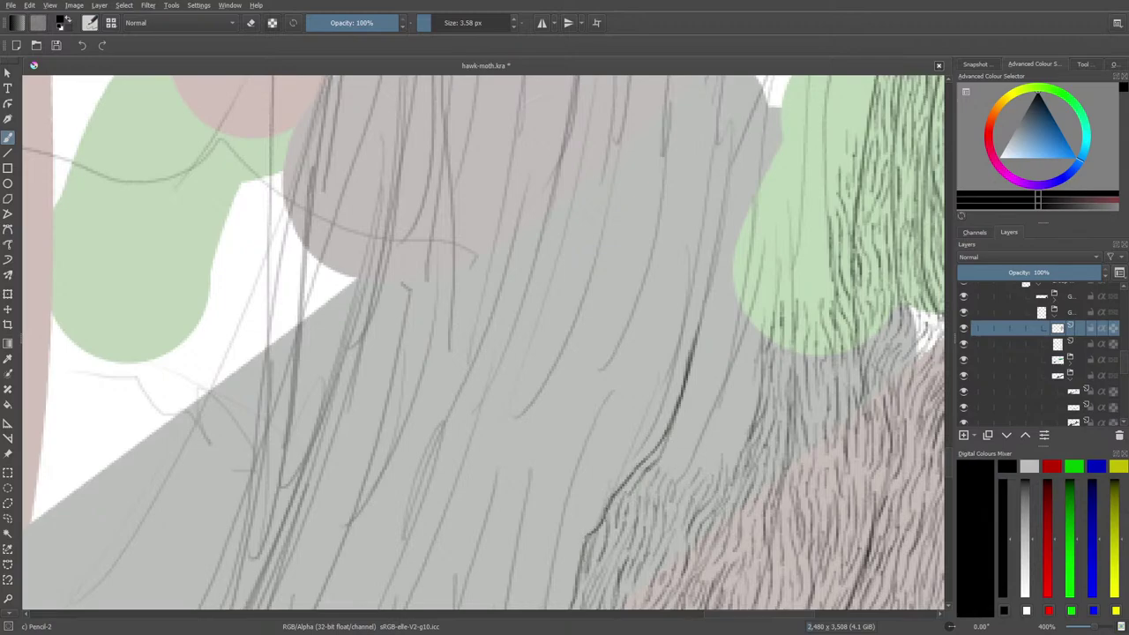
- Fill the grey gap between the dark contour and the finished bark with dense grain, reaching the green patch's edge
drag(686, 426, 621, 492)
mouse_move(689, 436)
mouse_down()
mouse_move(659, 473)
mouse_move(672, 471)
mouse_up()
drag(706, 397, 694, 441)
drag(717, 346, 702, 406)
mouse_move(726, 327)
mouse_down()
mouse_move(678, 441)
mouse_move(697, 423)
mouse_move(682, 409)
mouse_move(708, 337)
mouse_move(707, 439)
mouse_move(681, 500)
mouse_move(707, 478)
mouse_move(715, 438)
mouse_move(745, 403)
mouse_move(730, 471)
mouse_up()
mouse_move(752, 405)
mouse_down()
mouse_move(761, 313)
mouse_move(740, 338)
mouse_move(739, 392)
mouse_up()
mouse_move(741, 383)
mouse_down()
mouse_move(724, 411)
mouse_move(729, 404)
mouse_move(728, 437)
mouse_move(728, 345)
mouse_move(736, 376)
mouse_move(718, 419)
mouse_up()
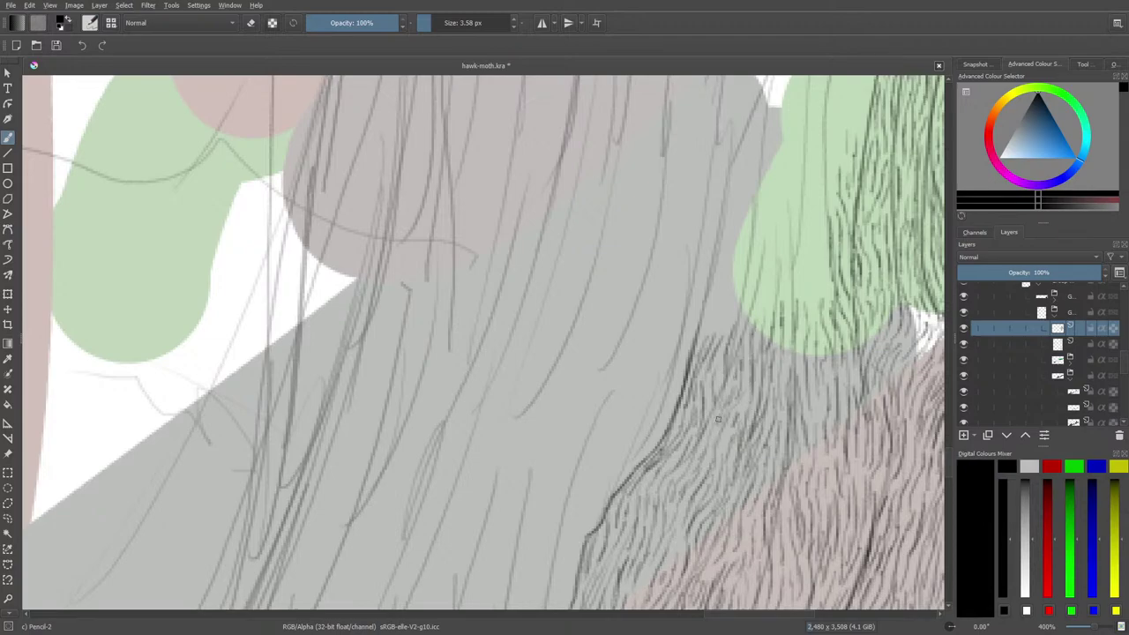
mouse_move(728, 330)
mouse_down()
mouse_move(736, 302)
mouse_move(725, 312)
mouse_up()
mouse_move(733, 295)
mouse_down()
mouse_move(686, 387)
mouse_move(699, 346)
mouse_up()
mouse_move(720, 298)
mouse_down()
mouse_move(724, 283)
mouse_move(711, 323)
mouse_up()
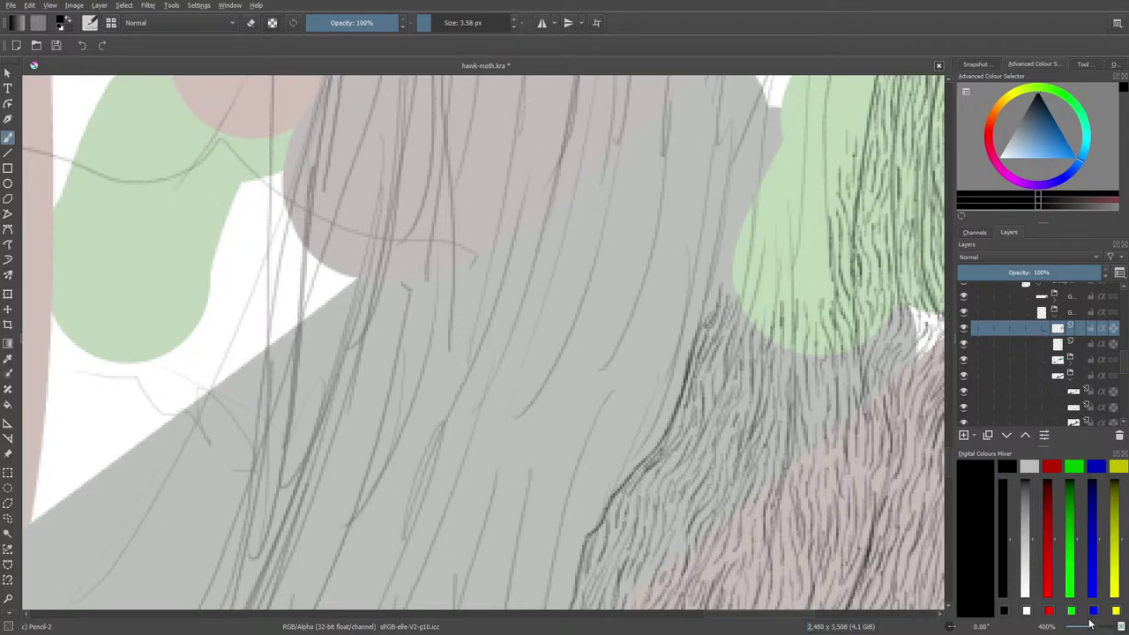
- Add dark accent strokes through the inked bark above the brown root and reinforce the grain's outer contour
drag(1094, 628, 1091, 609)
drag(948, 461, 956, 490)
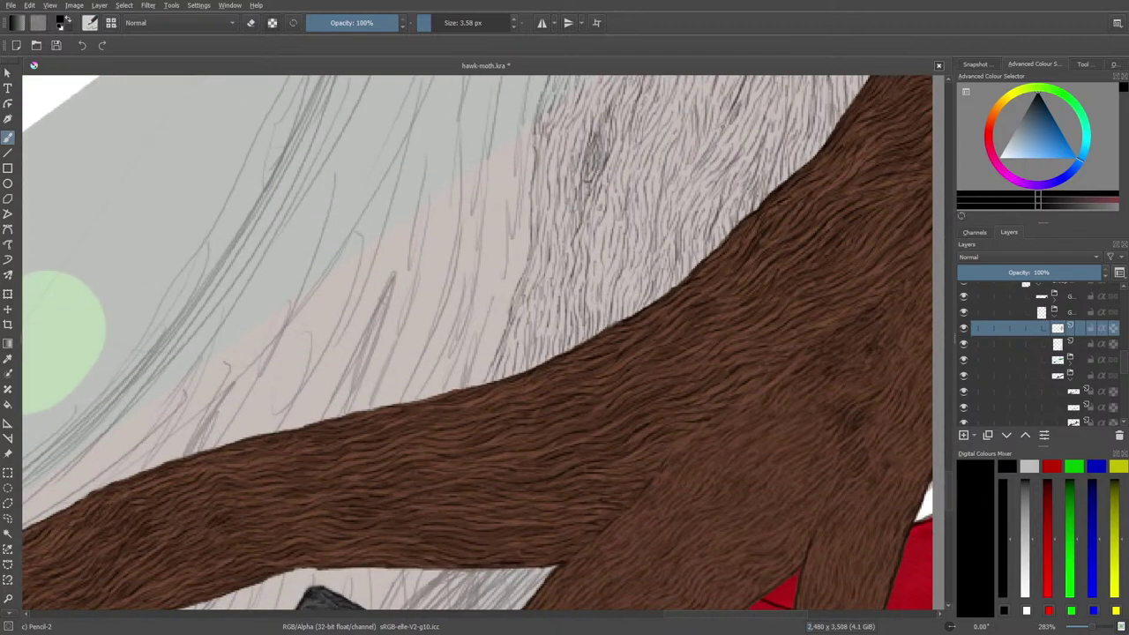
mouse_move(723, 125)
mouse_down()
mouse_move(669, 229)
mouse_move(685, 256)
mouse_move(669, 254)
mouse_move(649, 279)
mouse_move(655, 256)
mouse_move(646, 293)
mouse_up()
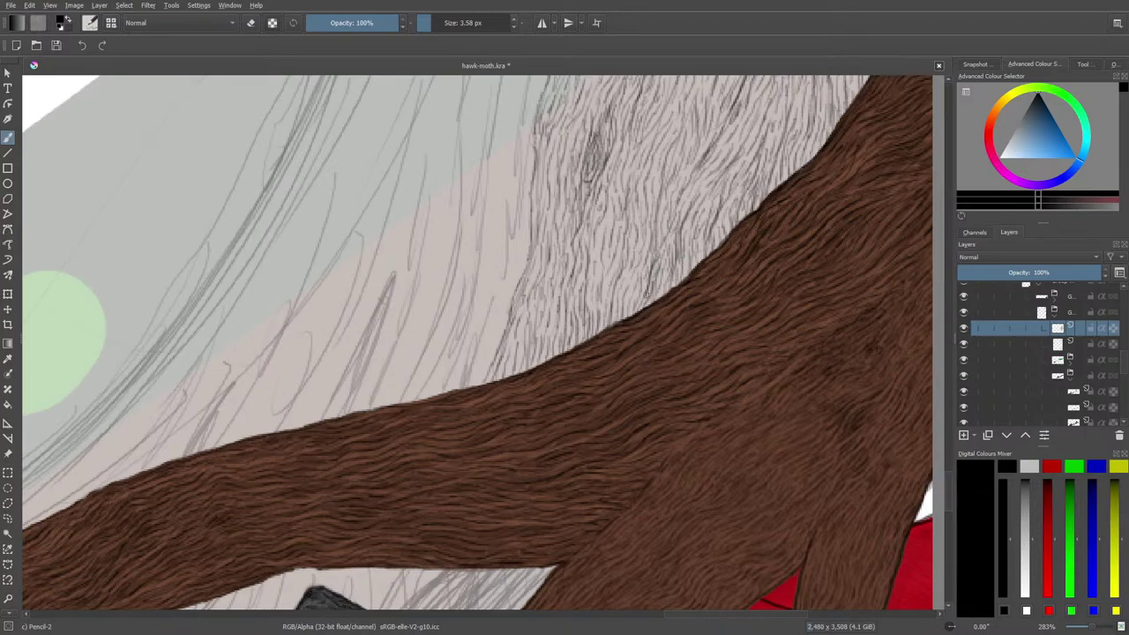
scroll(949, 472, up, 5)
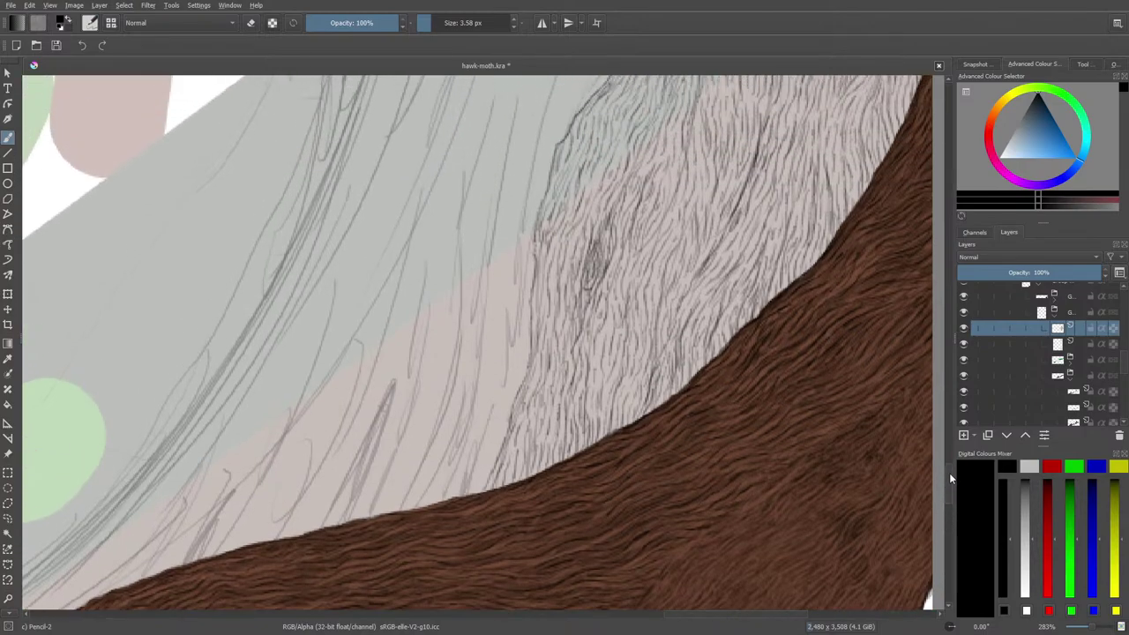
drag(722, 356, 666, 460)
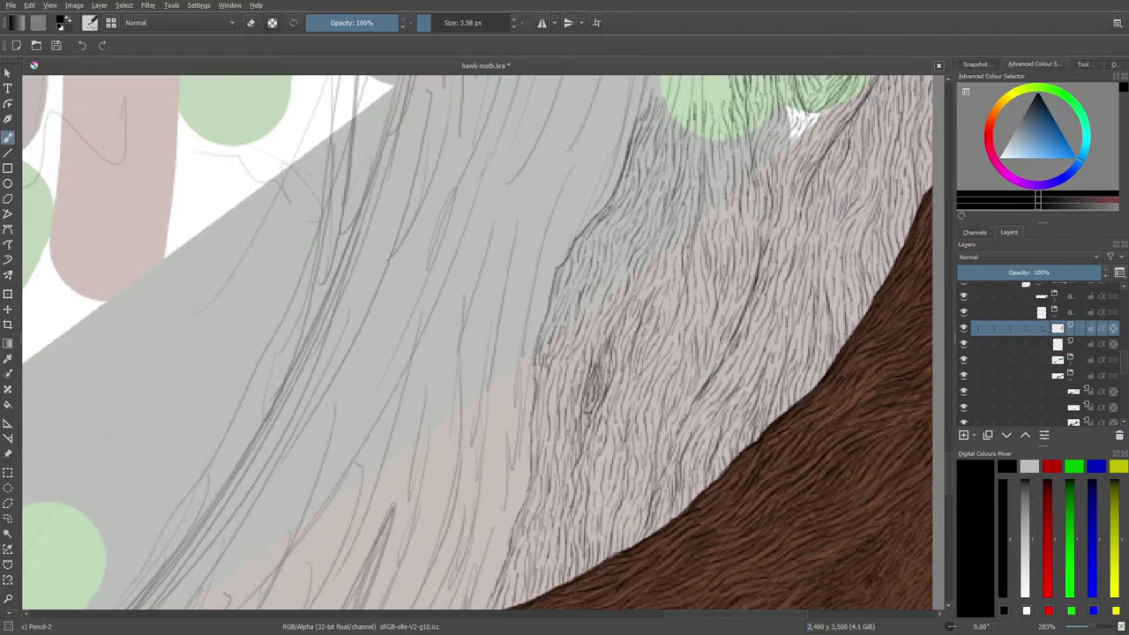
drag(764, 214, 758, 285)
drag(533, 351, 535, 389)
drag(529, 427, 526, 500)
drag(1093, 628, 1077, 629)
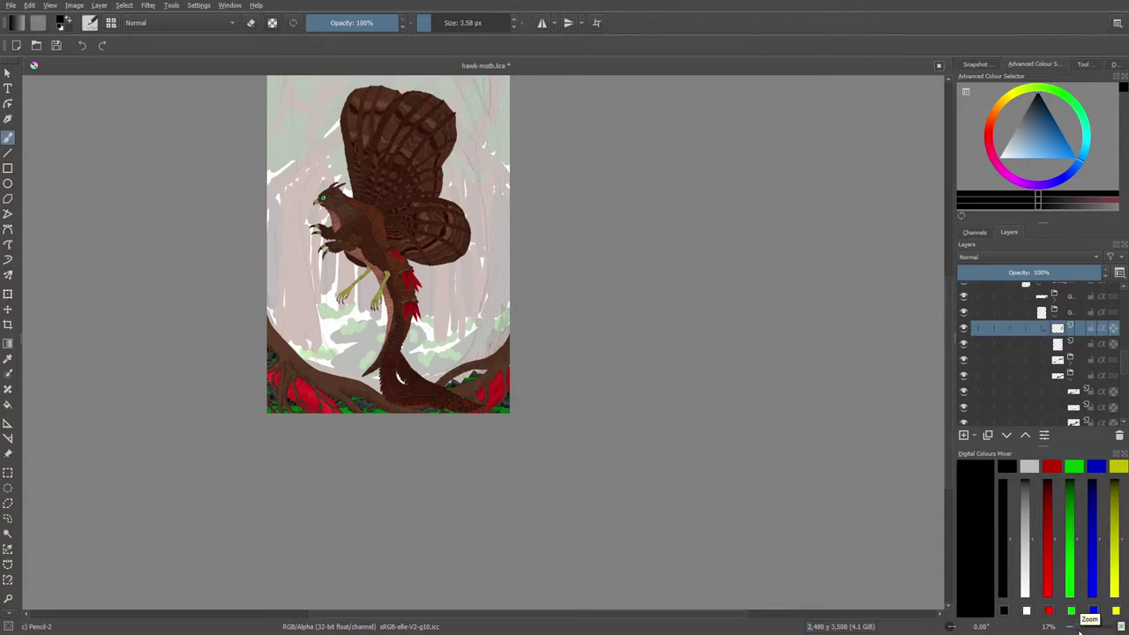
- Review the whole hawk-moth illustration, comparing the inked tree bark with the rest of the composition
drag(946, 405, 947, 374)
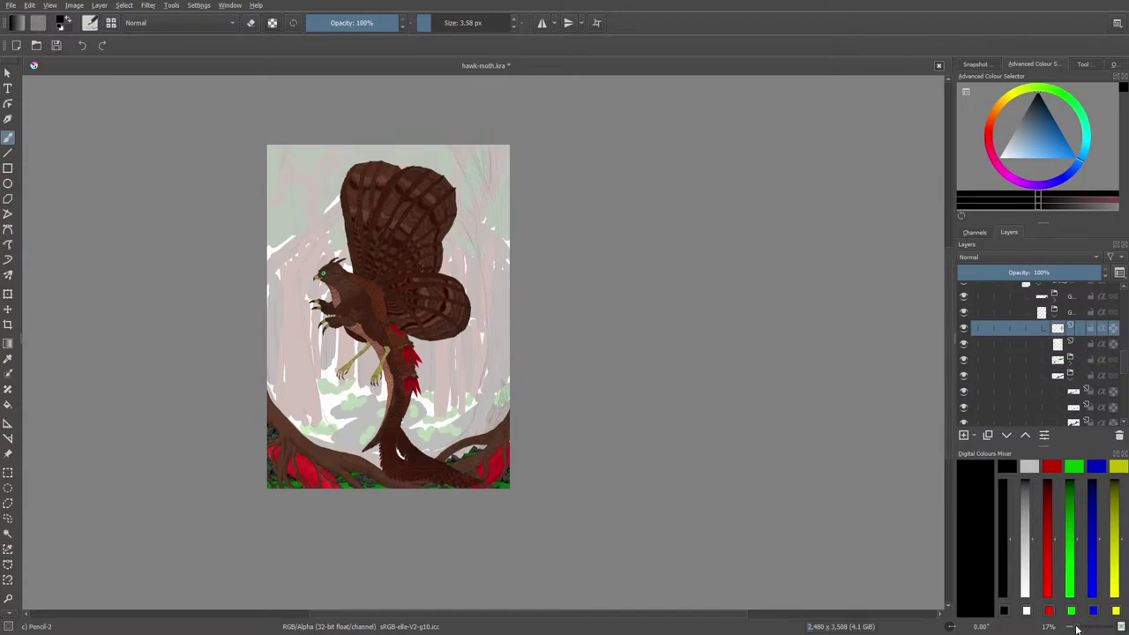
drag(1073, 628, 1078, 628)
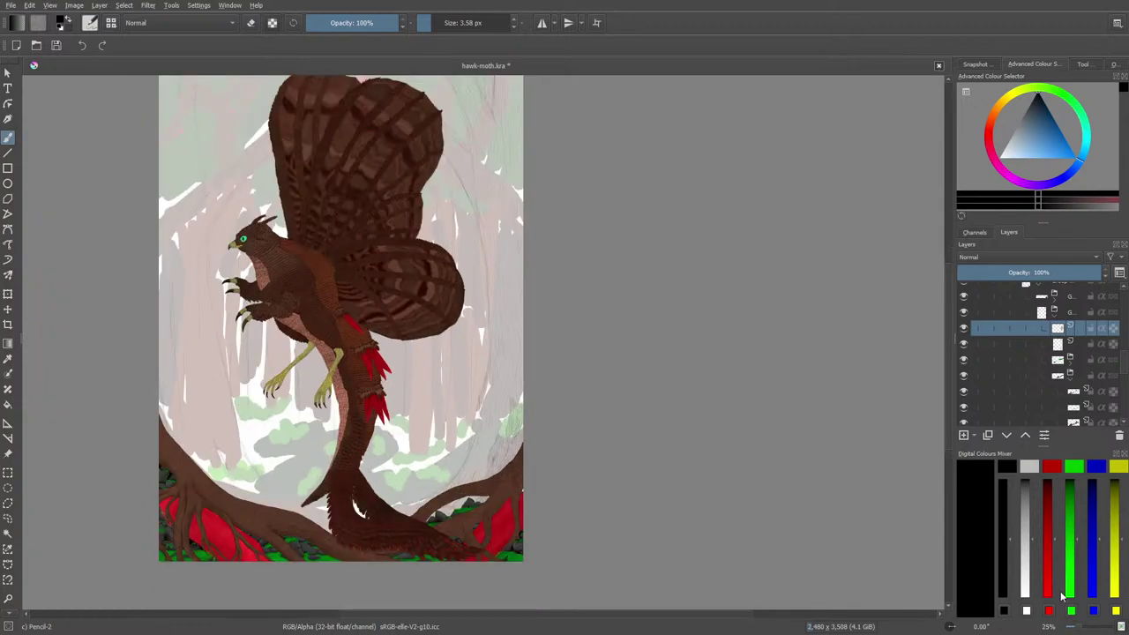
drag(949, 433, 949, 421)
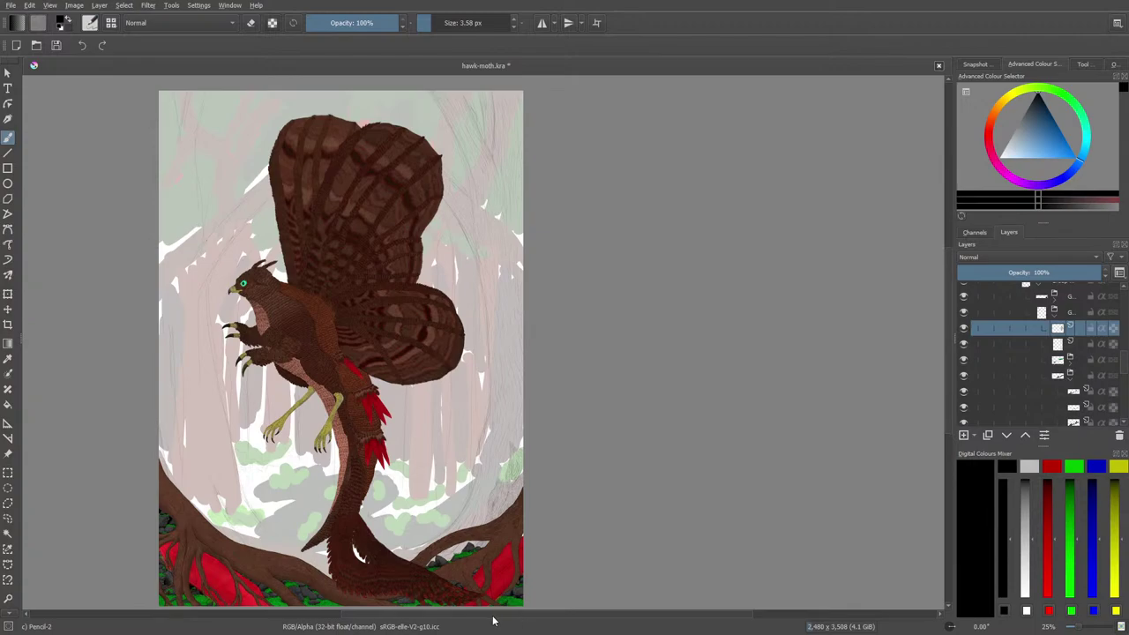
drag(496, 618, 425, 626)
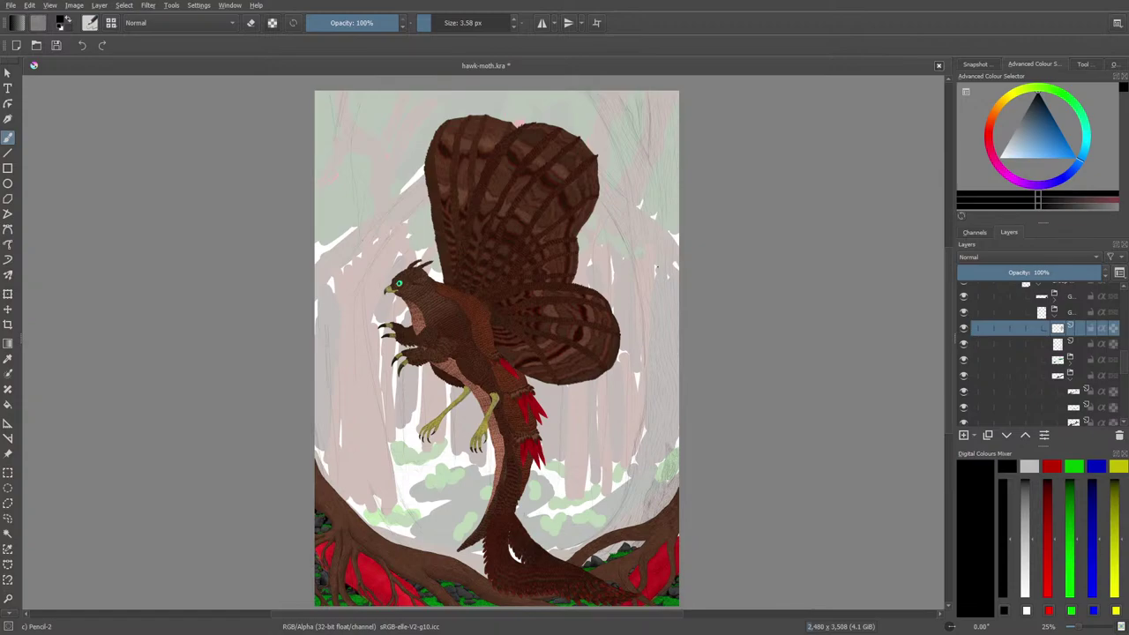
scroll(951, 383, down, 3)
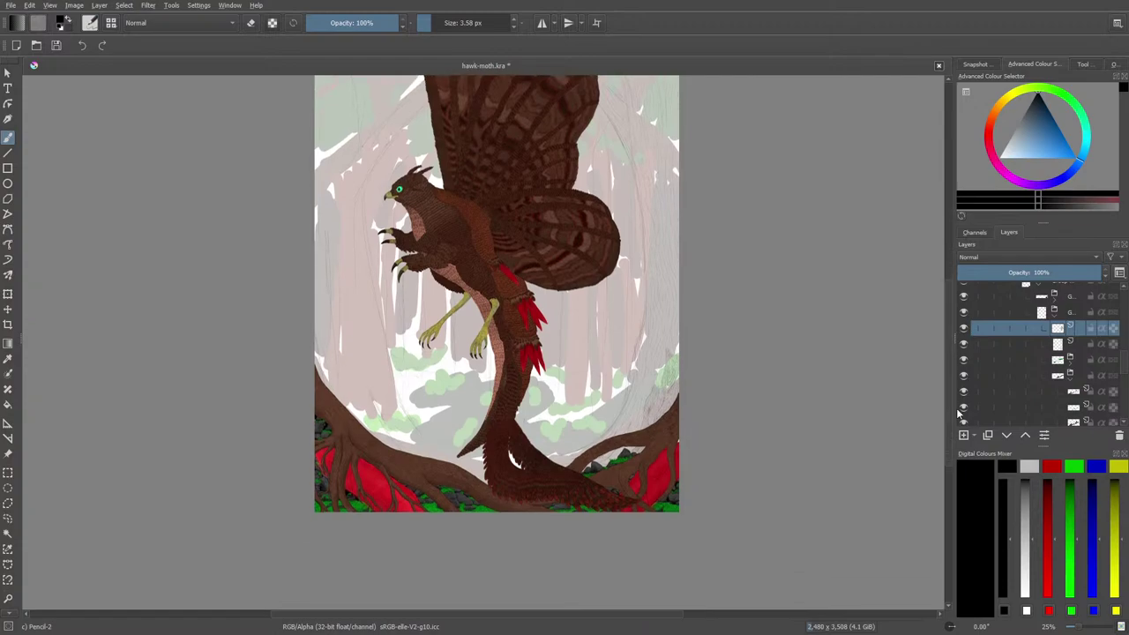
- Ink a long dark curved contour over the sketched trunk, from the grey area down across the pink patch to the brown root
drag(1078, 627, 1086, 627)
drag(950, 407, 950, 435)
drag(569, 616, 714, 604)
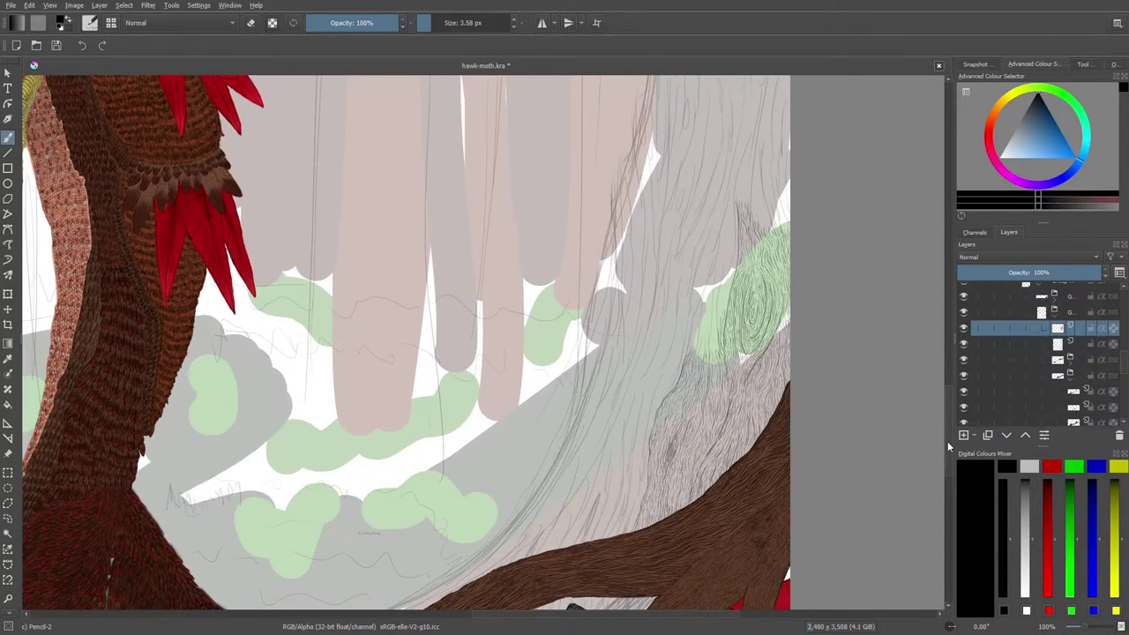
drag(949, 442, 950, 458)
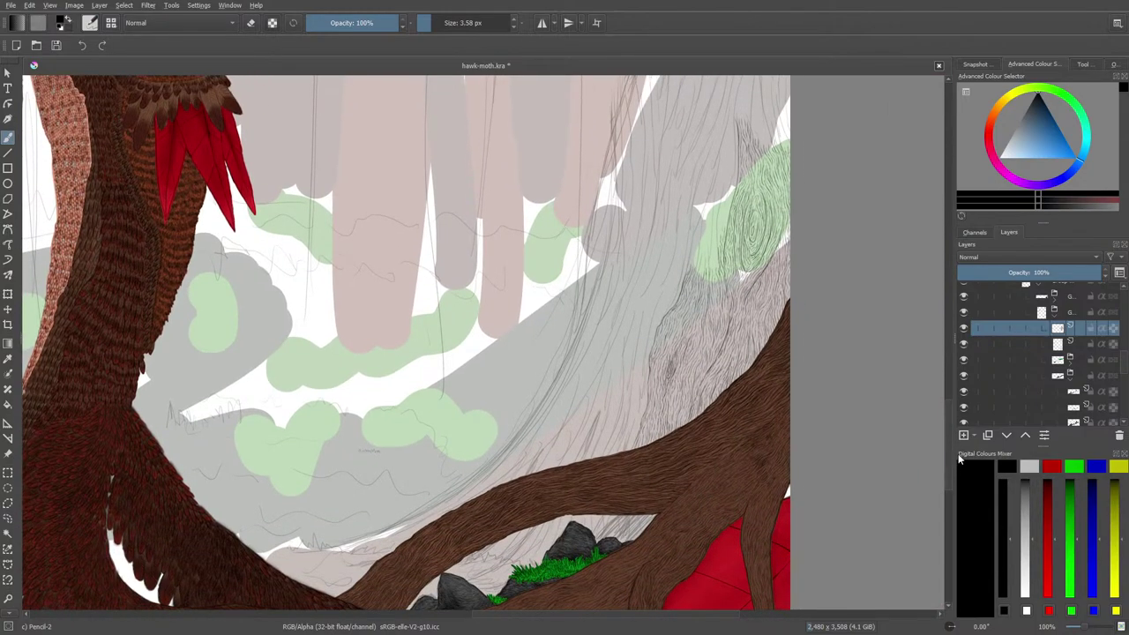
click(1089, 627)
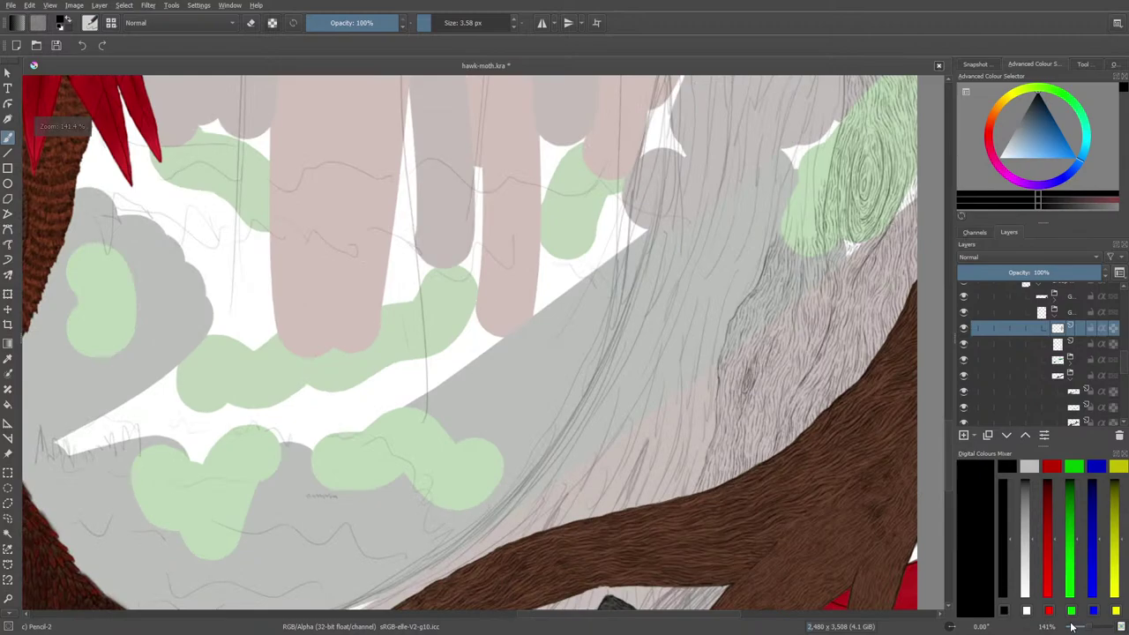
drag(1088, 627, 1091, 632)
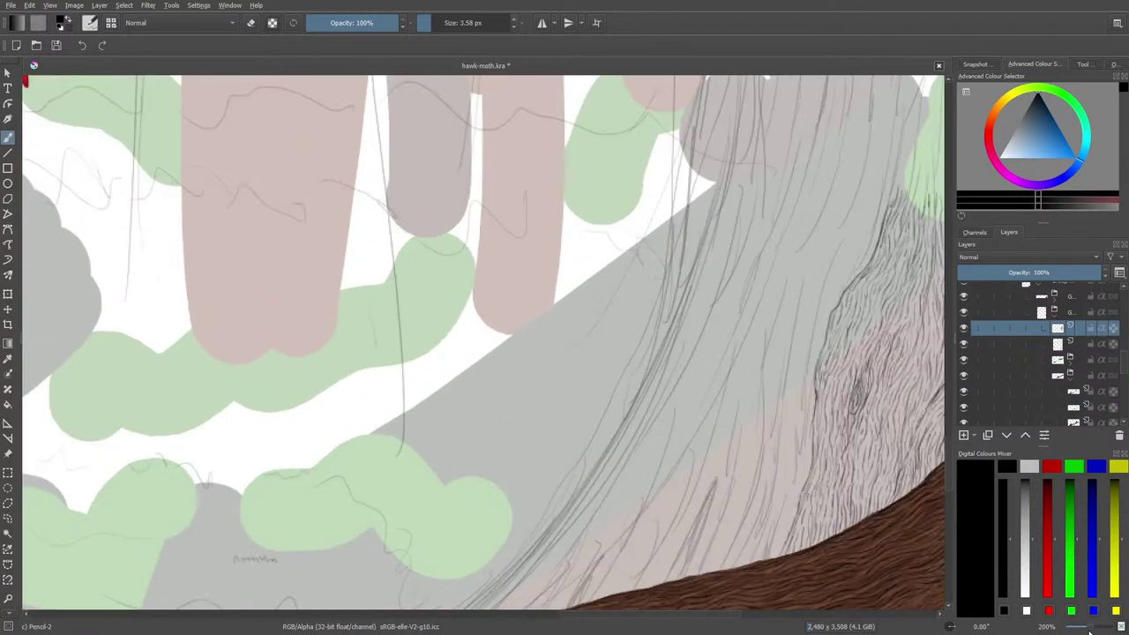
drag(724, 616, 739, 615)
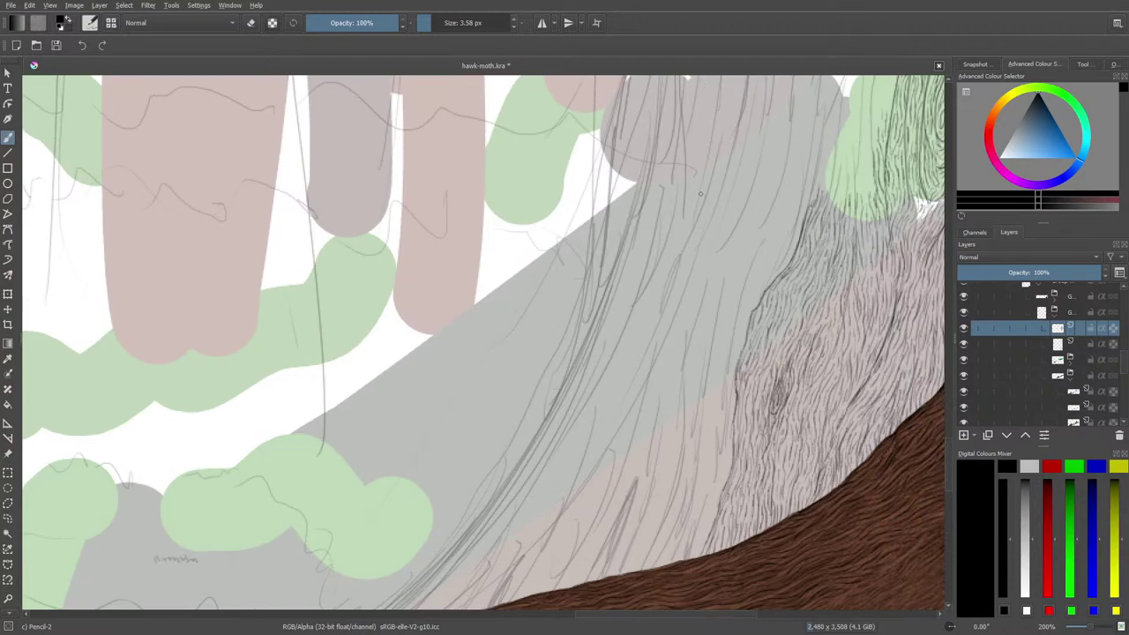
drag(704, 180, 695, 223)
mouse_move(702, 181)
mouse_down()
mouse_move(656, 356)
mouse_move(503, 605)
mouse_up()
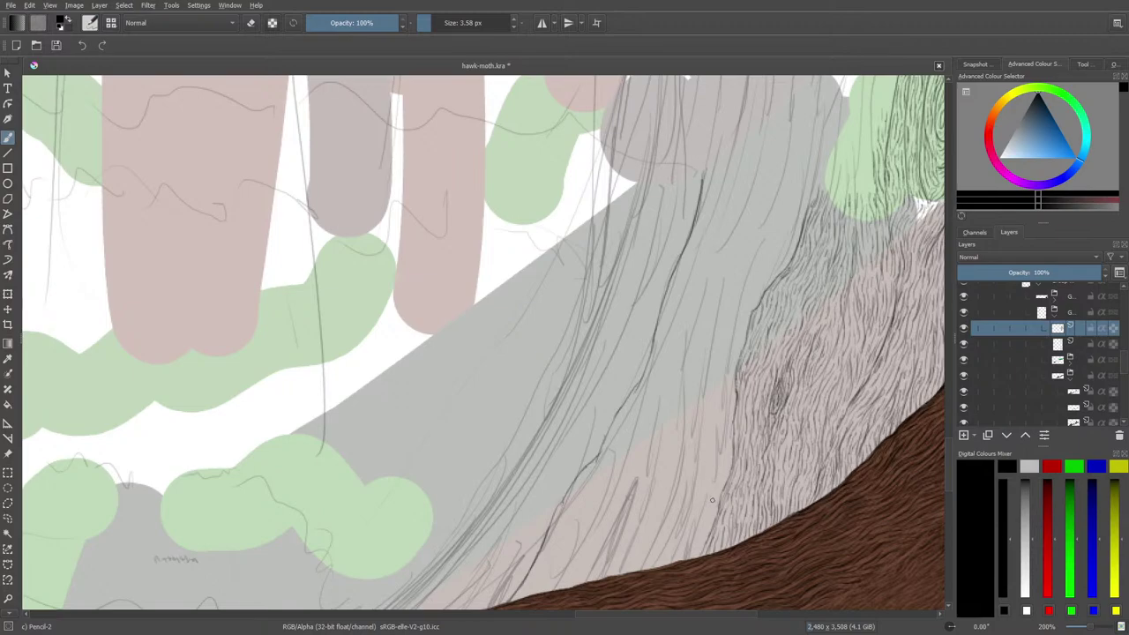
- Extend the finished bark outward with fine grain strokes along its outer edge, from the brown root up into the grey area
mouse_move(708, 509)
mouse_down()
mouse_move(698, 557)
mouse_move(687, 558)
mouse_up()
mouse_move(683, 548)
mouse_down()
mouse_move(705, 497)
mouse_move(714, 510)
mouse_move(720, 477)
mouse_move(717, 510)
mouse_move(729, 427)
mouse_up()
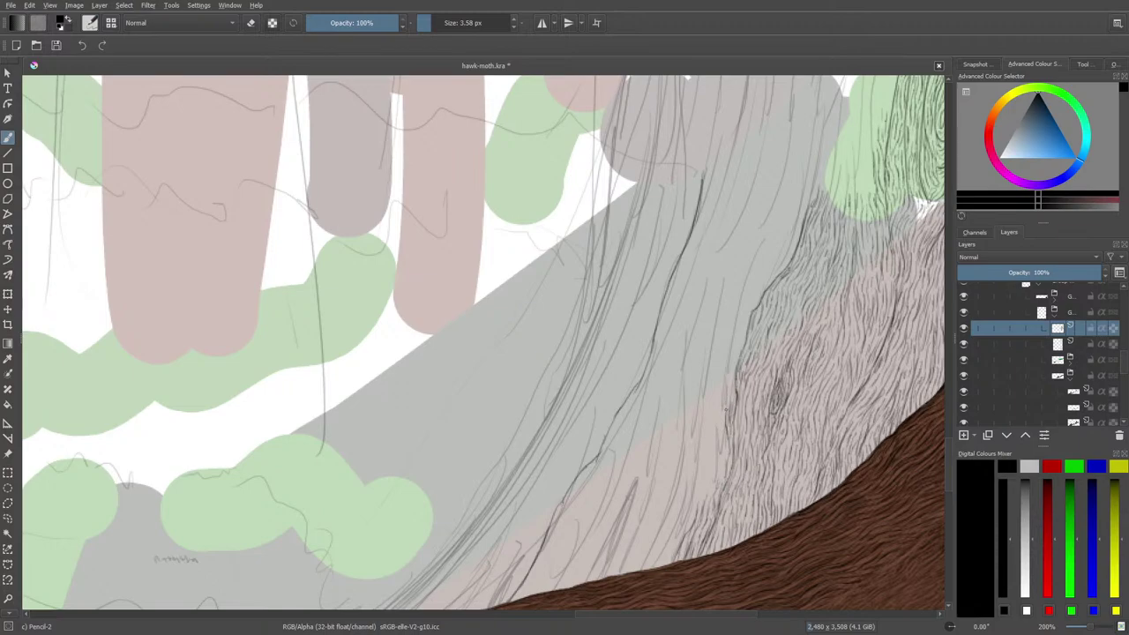
drag(728, 386, 726, 410)
drag(736, 315, 725, 385)
drag(730, 340, 732, 324)
mouse_move(724, 370)
mouse_down()
mouse_move(719, 479)
mouse_move(703, 495)
mouse_up()
mouse_move(710, 462)
mouse_down()
mouse_move(707, 475)
mouse_move(708, 465)
mouse_up()
mouse_move(712, 446)
mouse_down()
mouse_move(714, 471)
mouse_move(709, 456)
mouse_up()
mouse_move(715, 417)
mouse_down()
mouse_move(711, 447)
mouse_move(712, 428)
mouse_up()
mouse_move(718, 408)
mouse_down()
mouse_move(715, 419)
mouse_move(718, 398)
mouse_move(706, 408)
mouse_move(698, 485)
mouse_up()
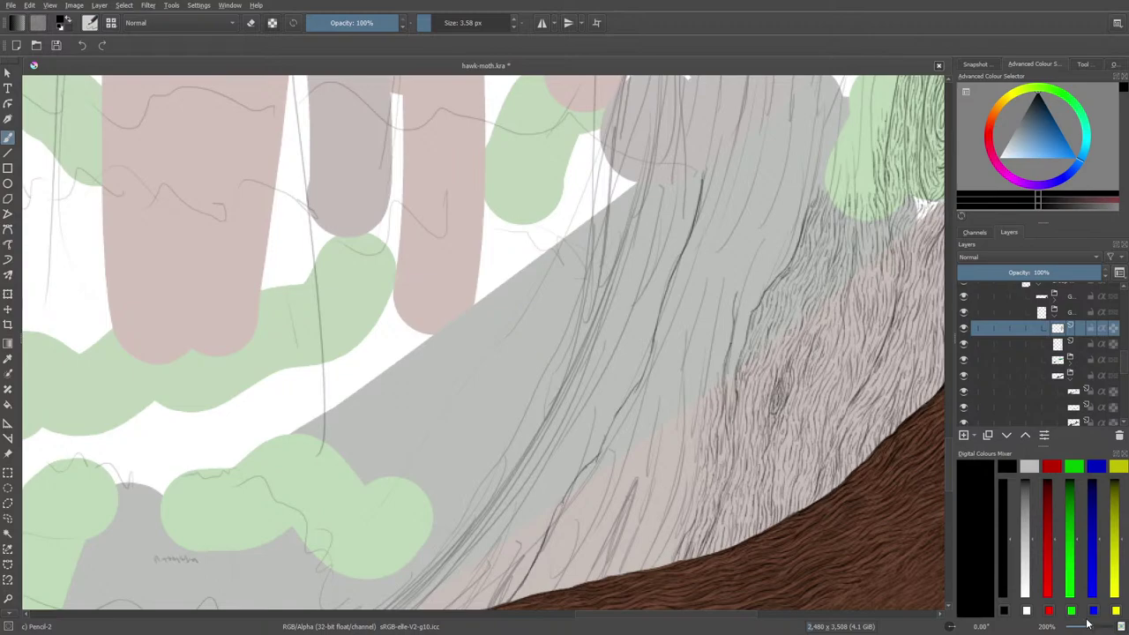
key(plus)
key(plus)
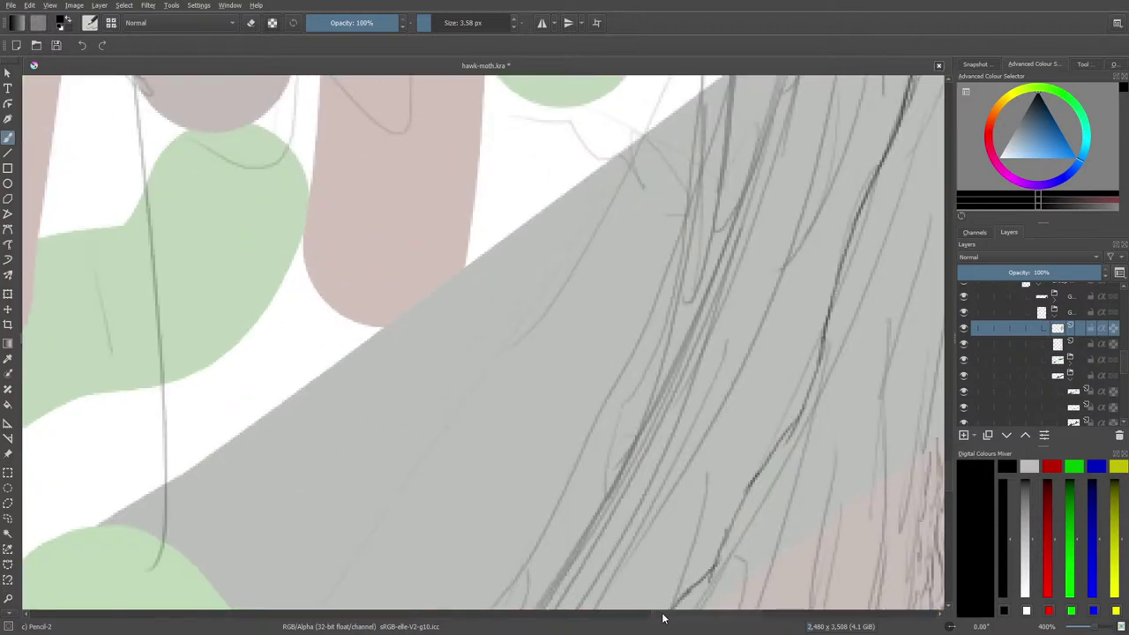
drag(662, 615, 719, 613)
drag(947, 466, 950, 477)
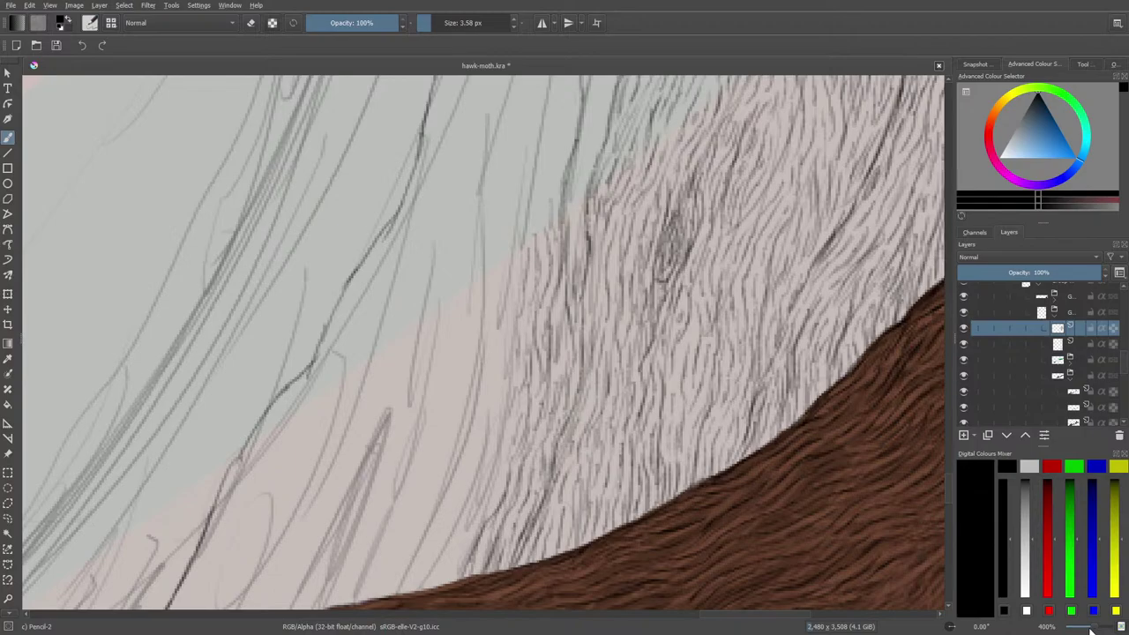
drag(1091, 628, 1094, 630)
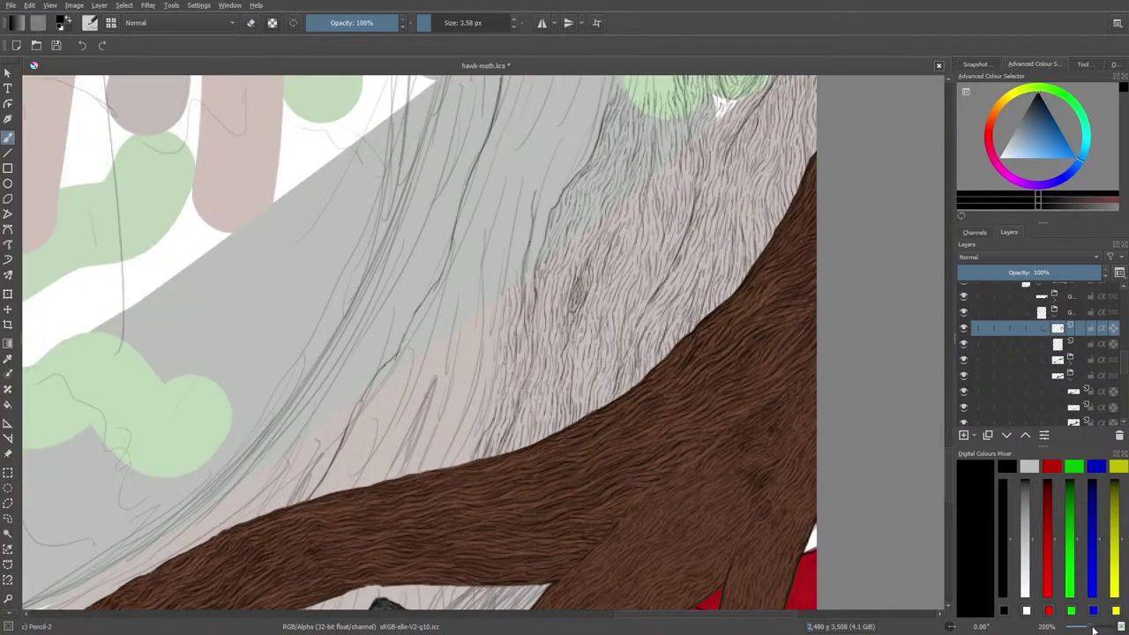